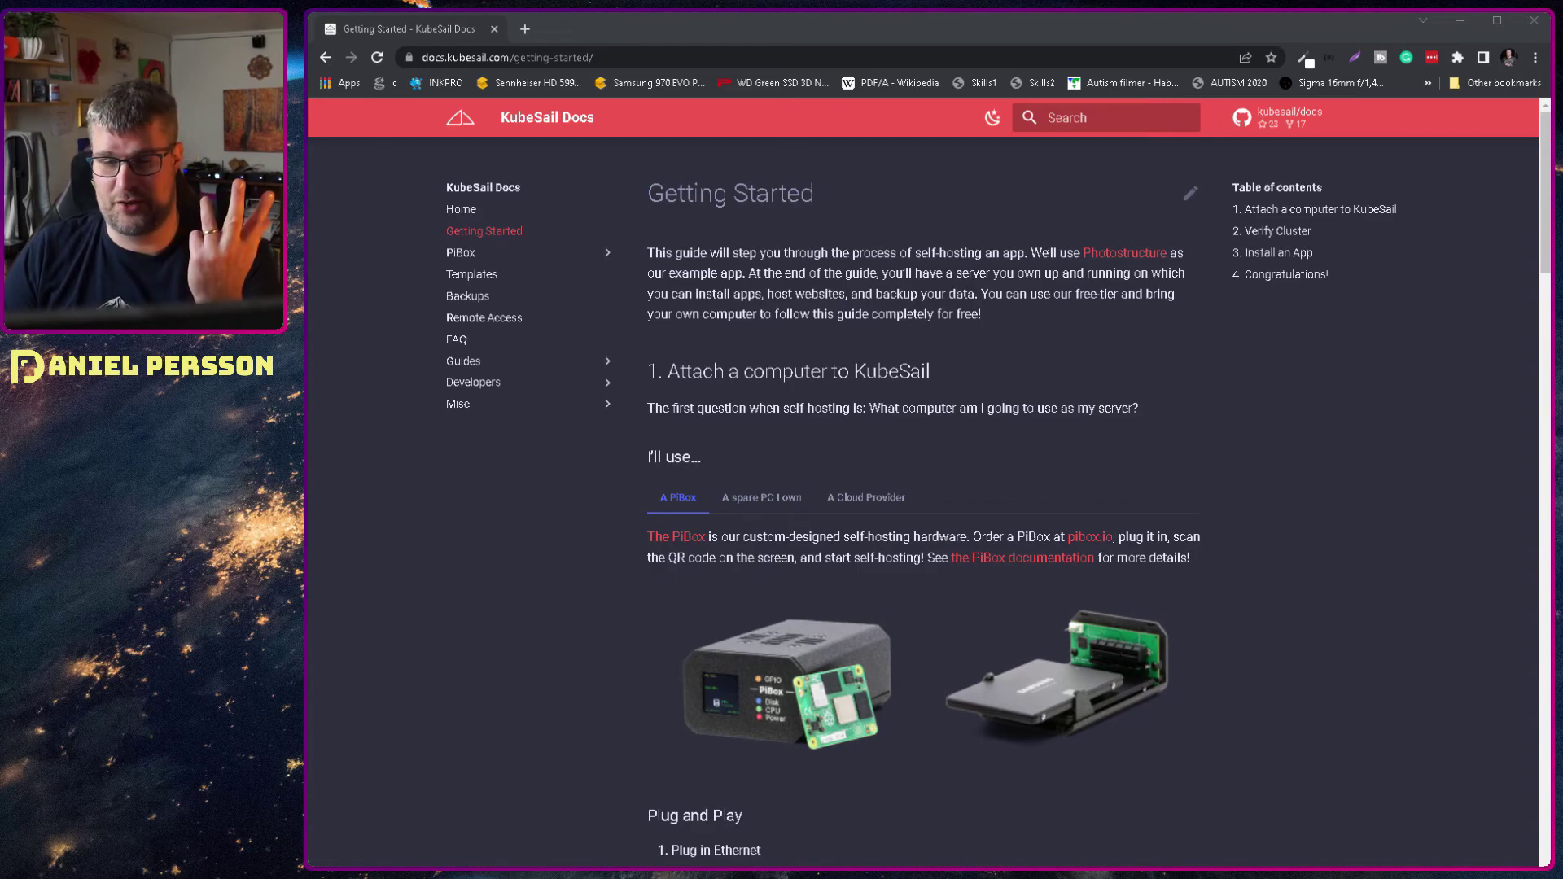
# Highlight the first PiBox Plug and Play steps: plug in Ethernet, then power.
pyautogui.click(1174, 582)
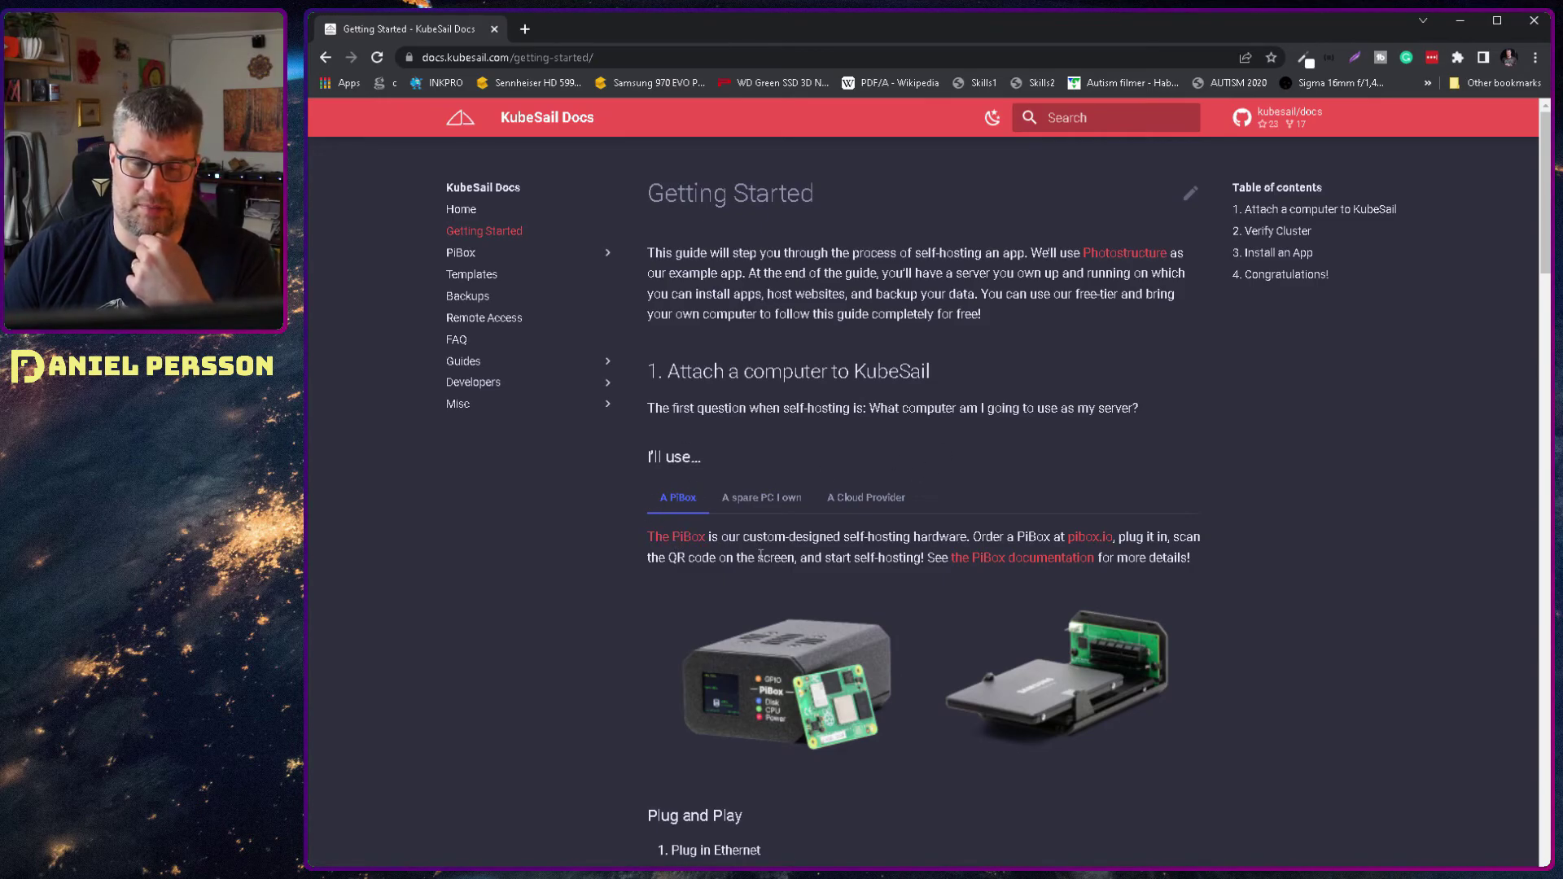
pyautogui.scroll(-4, 733, 562)
pyautogui.moveTo(675, 528); pyautogui.dragTo(786, 529)
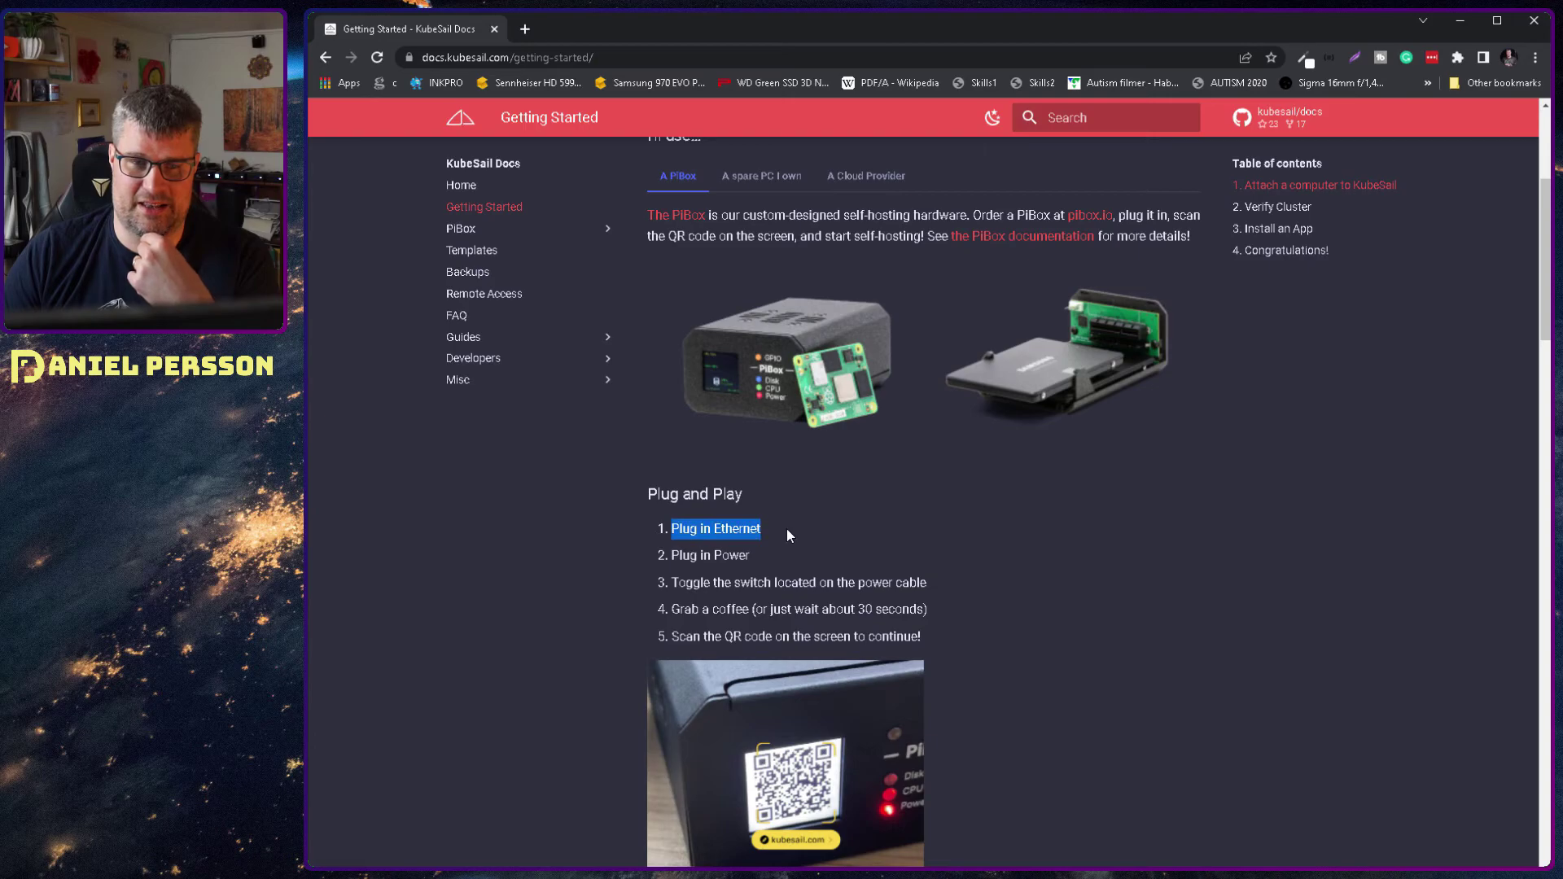
pyautogui.moveTo(665, 555); pyautogui.dragTo(823, 544)
pyautogui.click(822, 545)
# Highlight the remaining steps, ending with grab a coffee and scan the on-screen QR code.
pyautogui.scroll(-2, 823, 545)
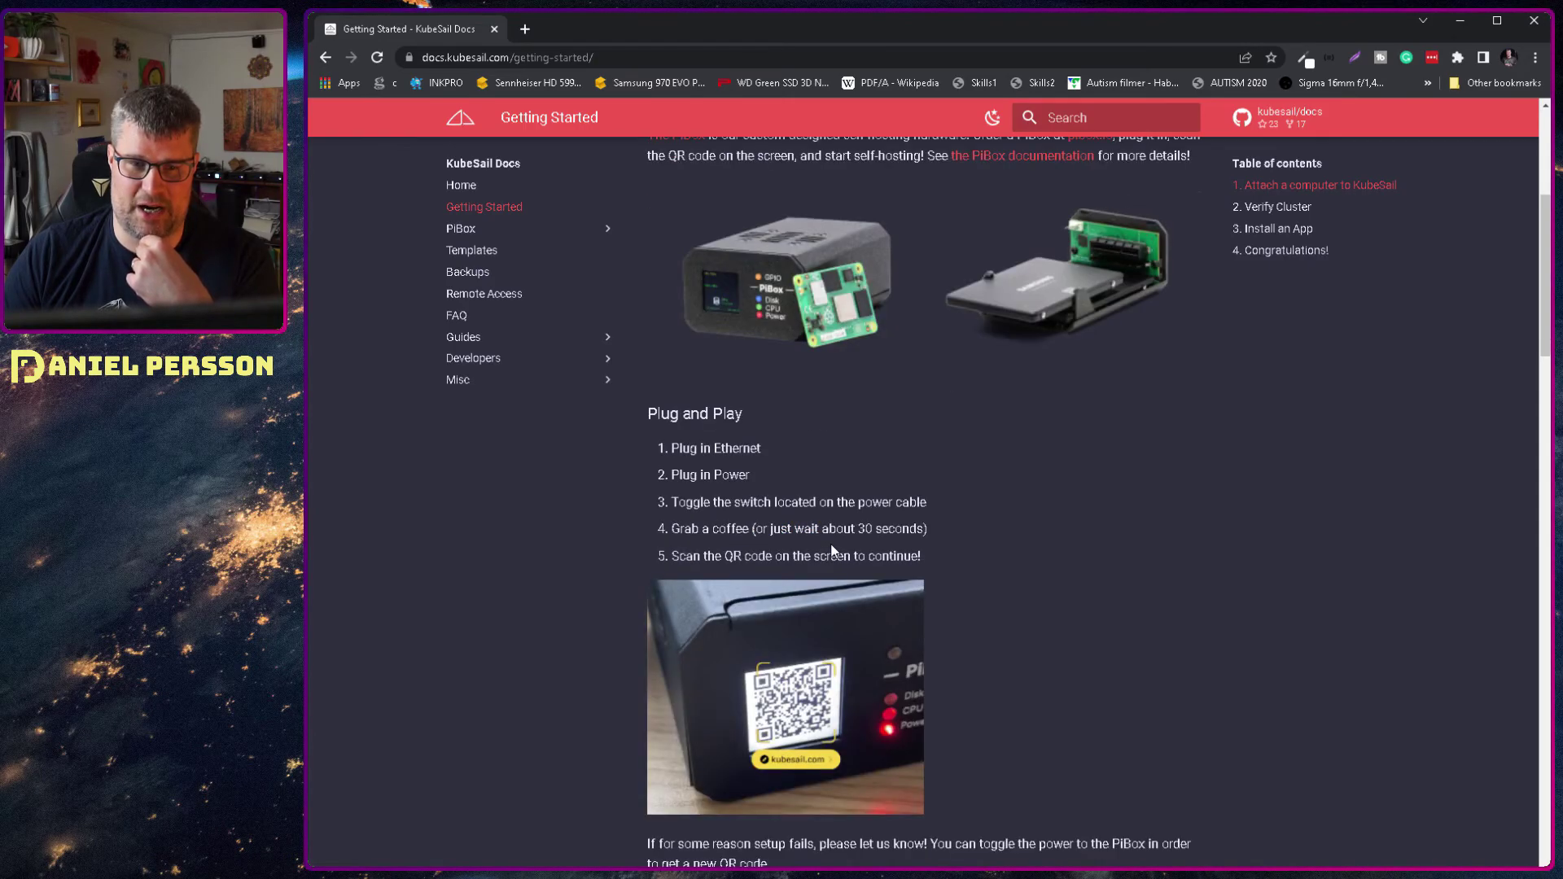
pyautogui.moveTo(670, 423); pyautogui.dragTo(940, 422)
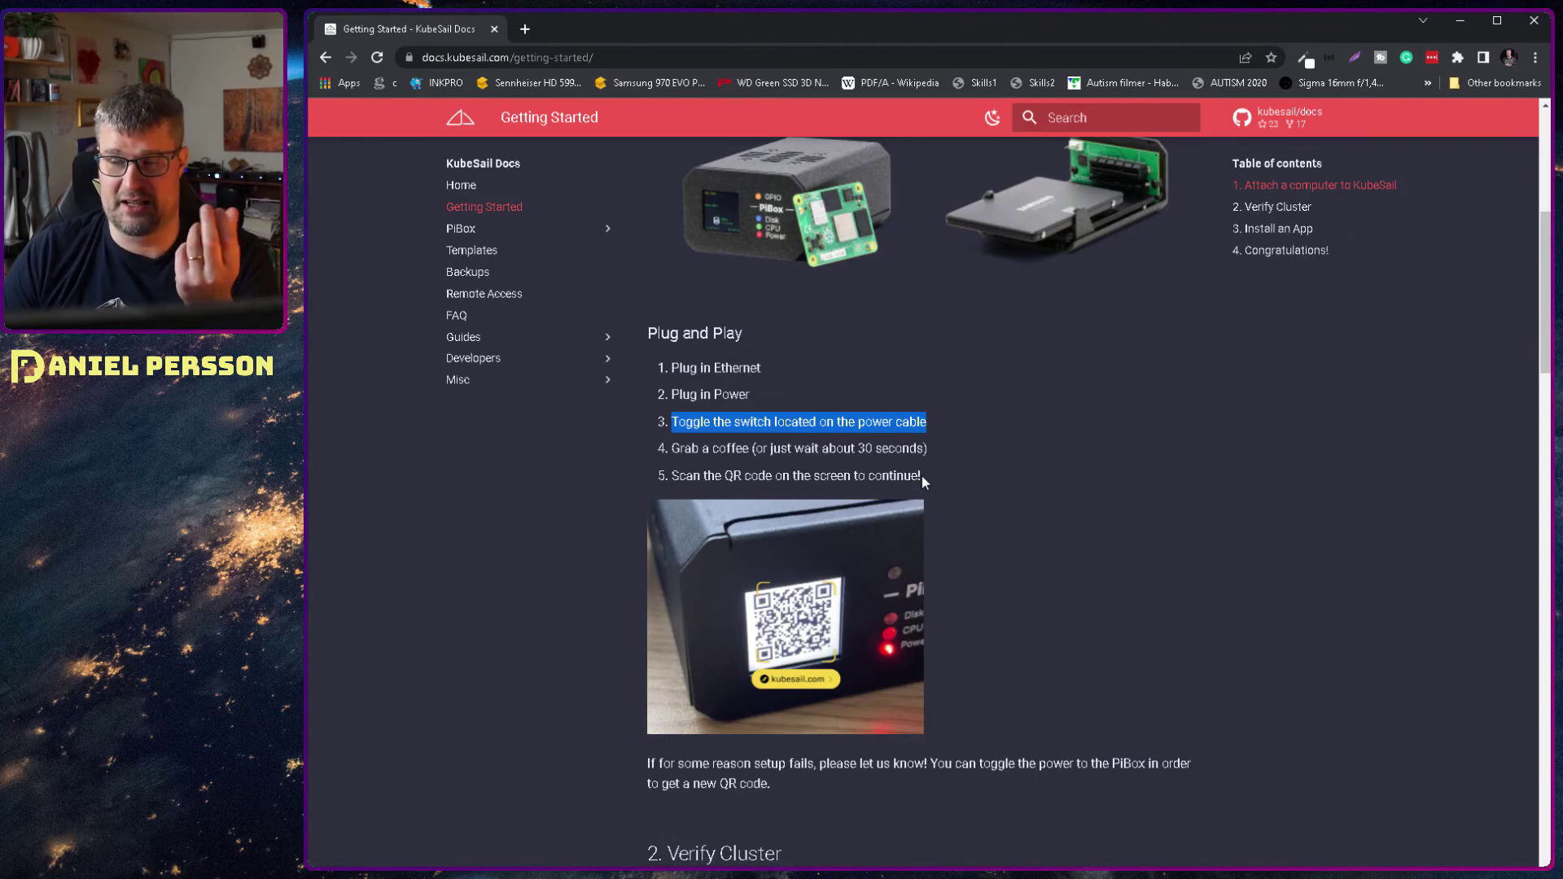
pyautogui.moveTo(670, 448); pyautogui.dragTo(970, 460)
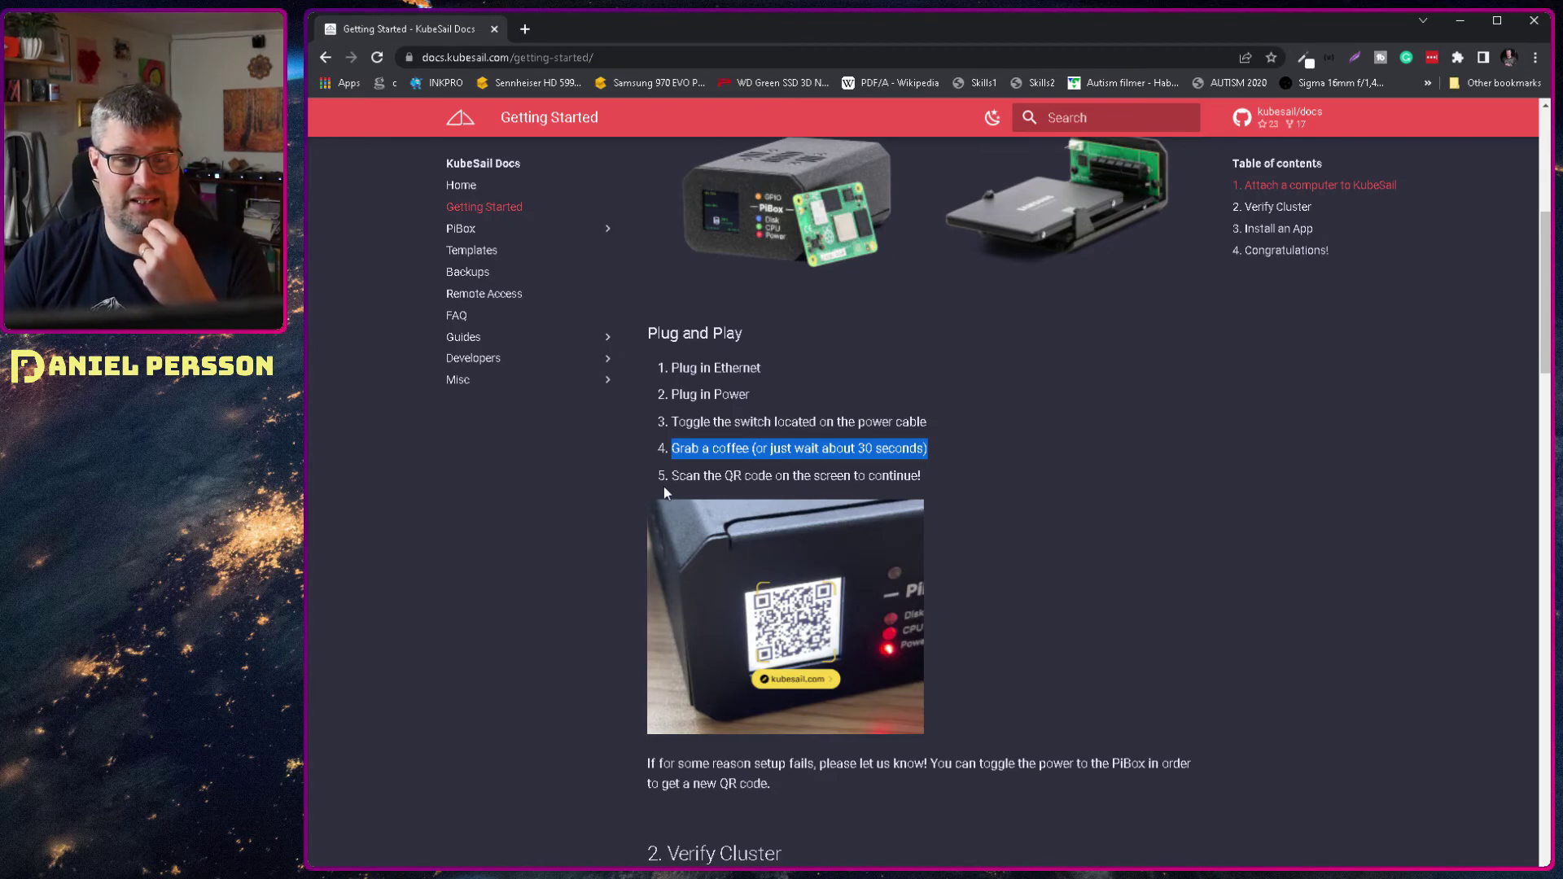
pyautogui.moveTo(667, 479); pyautogui.dragTo(962, 481)
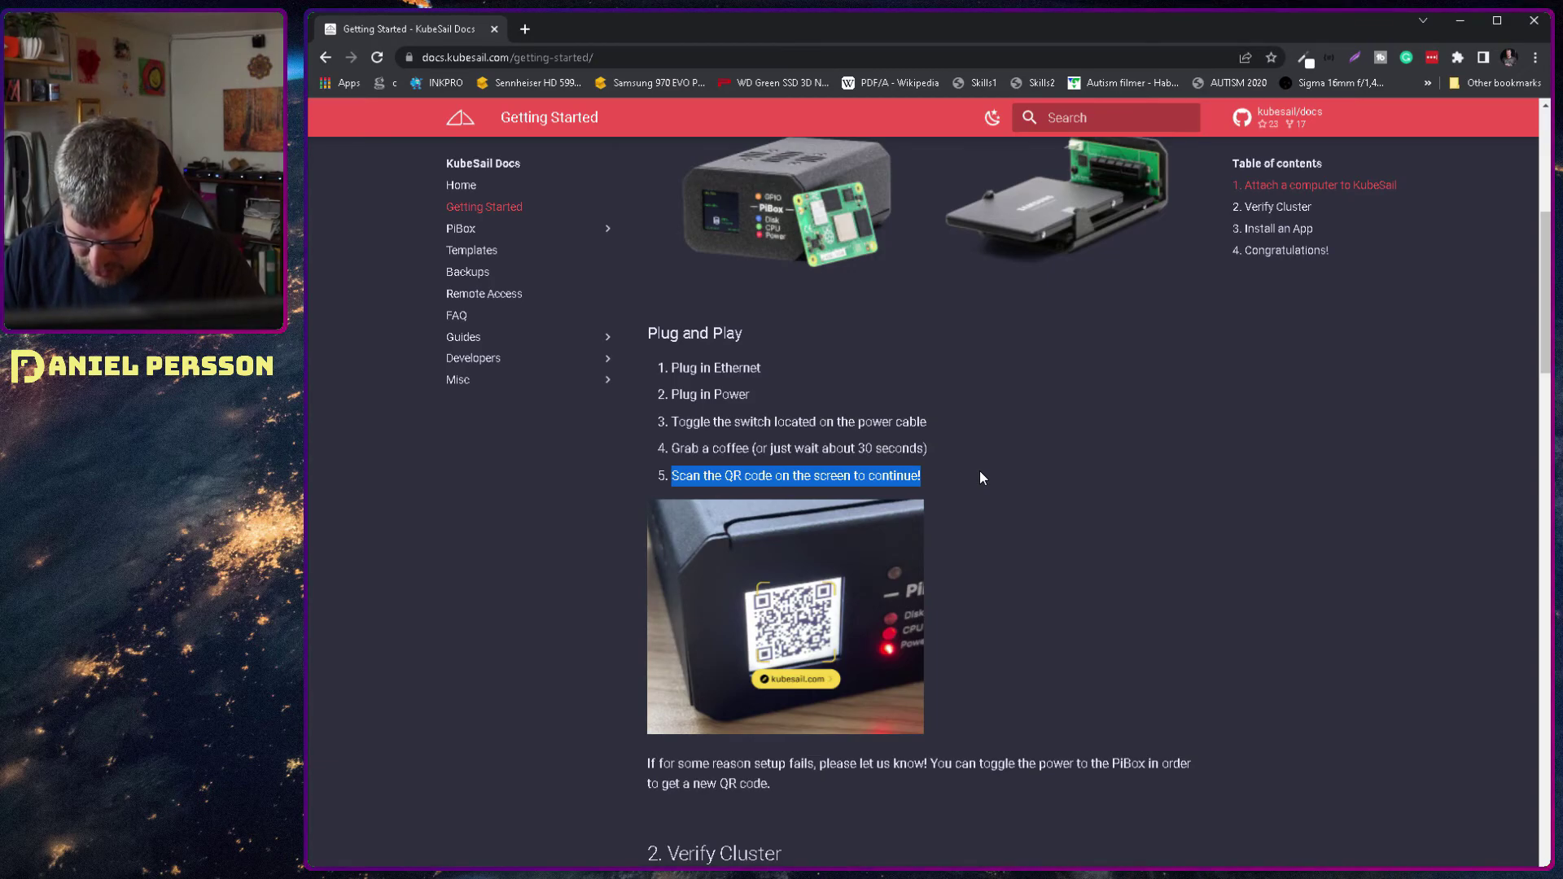
# Load kubesail.com in a new tab and log in with the saved account details.
pyautogui.click(525, 29)
pyautogui.write('k')
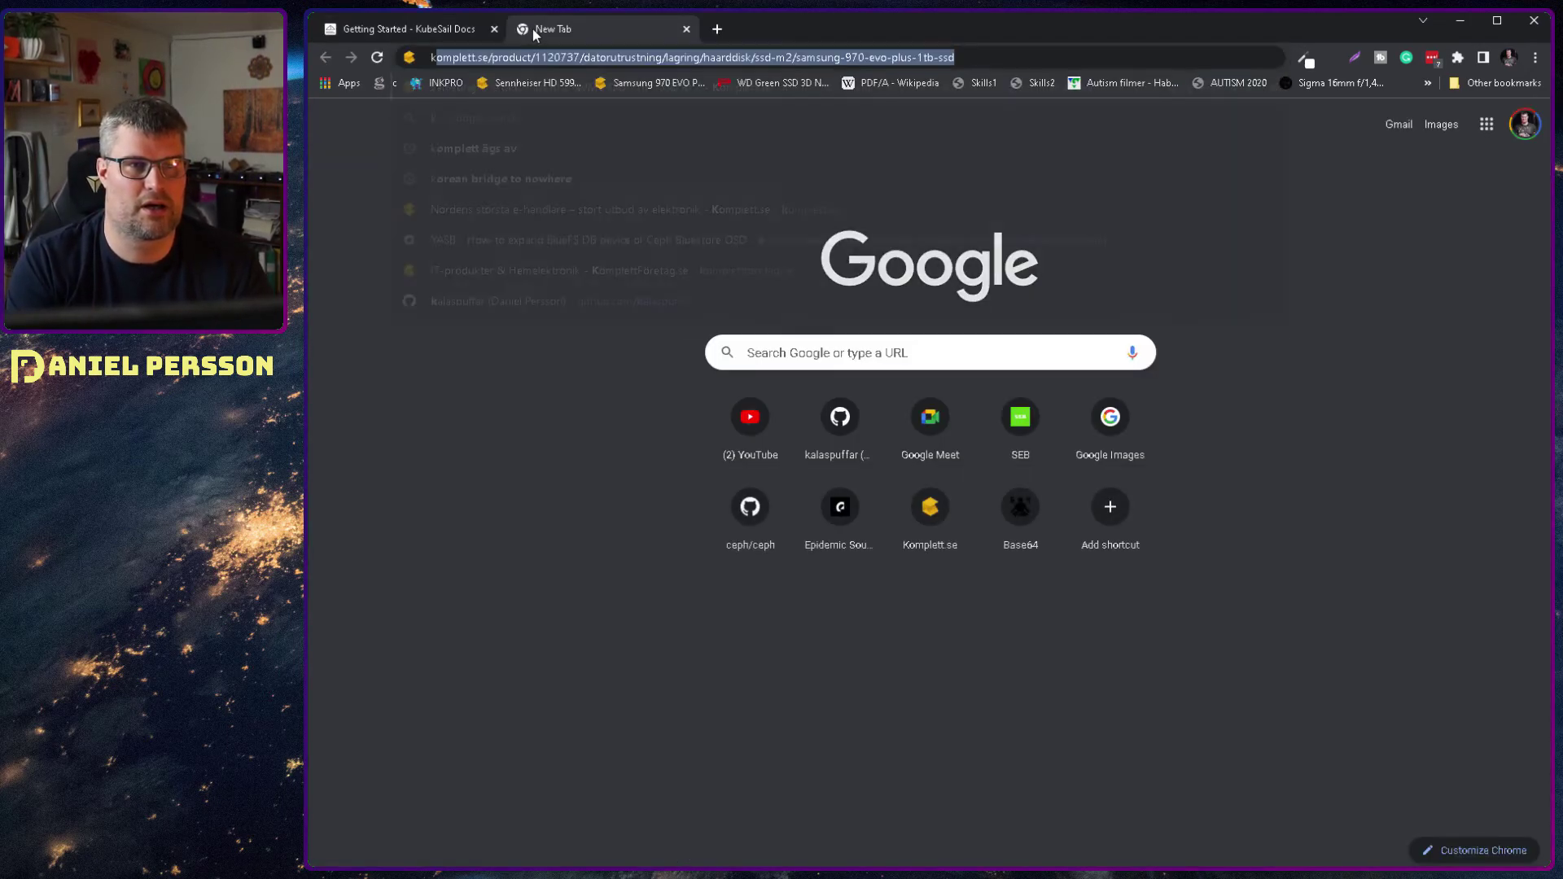
pyautogui.write('ubesa')
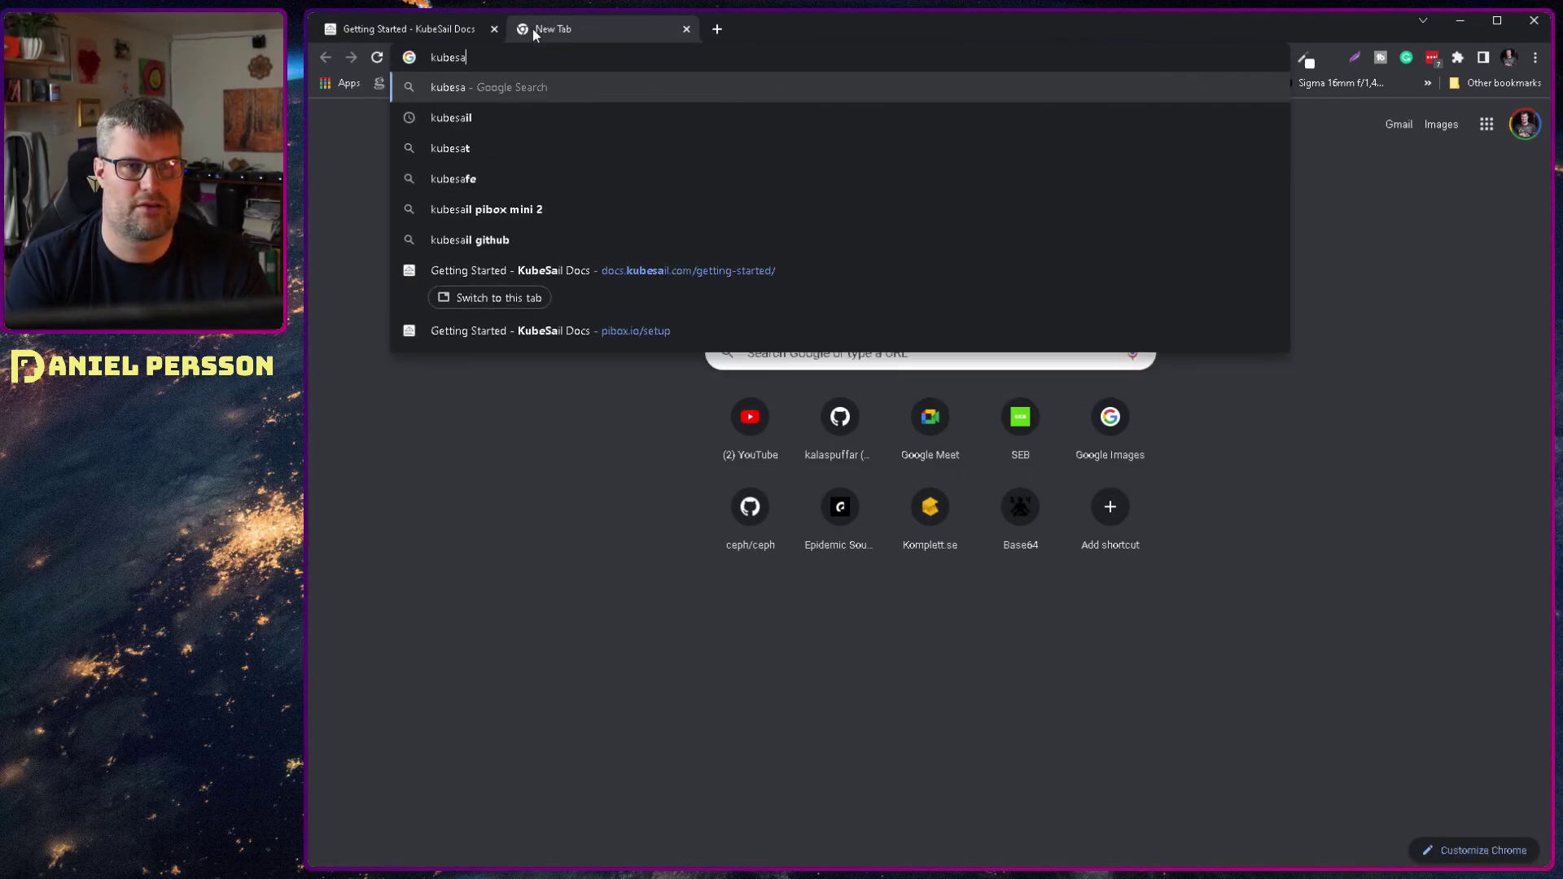
pyautogui.write('il.com')
pyautogui.press('Return')
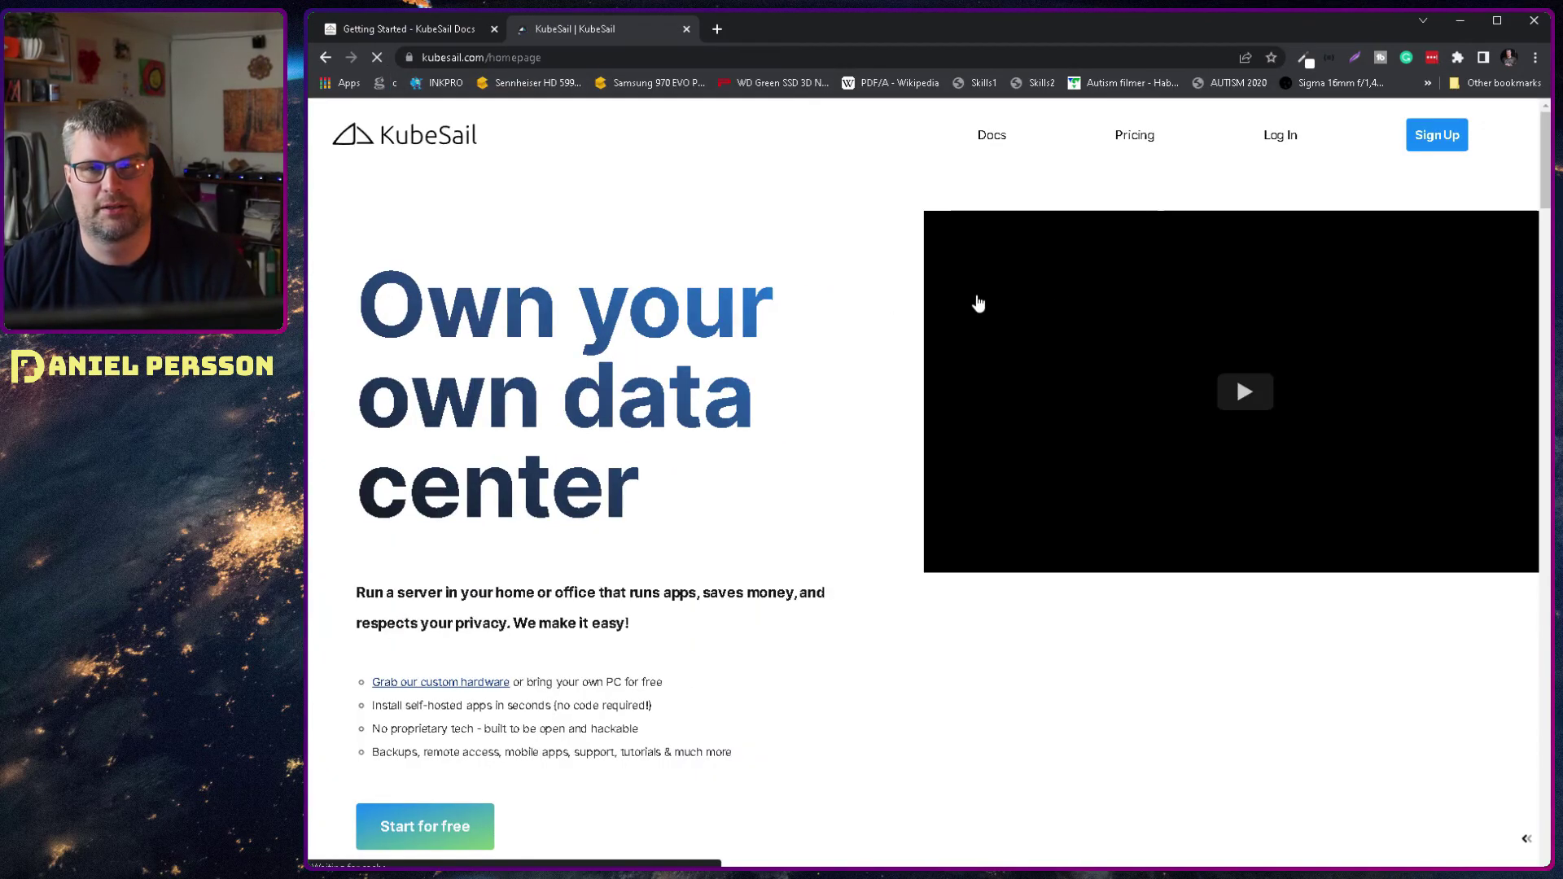
pyautogui.click(1282, 137)
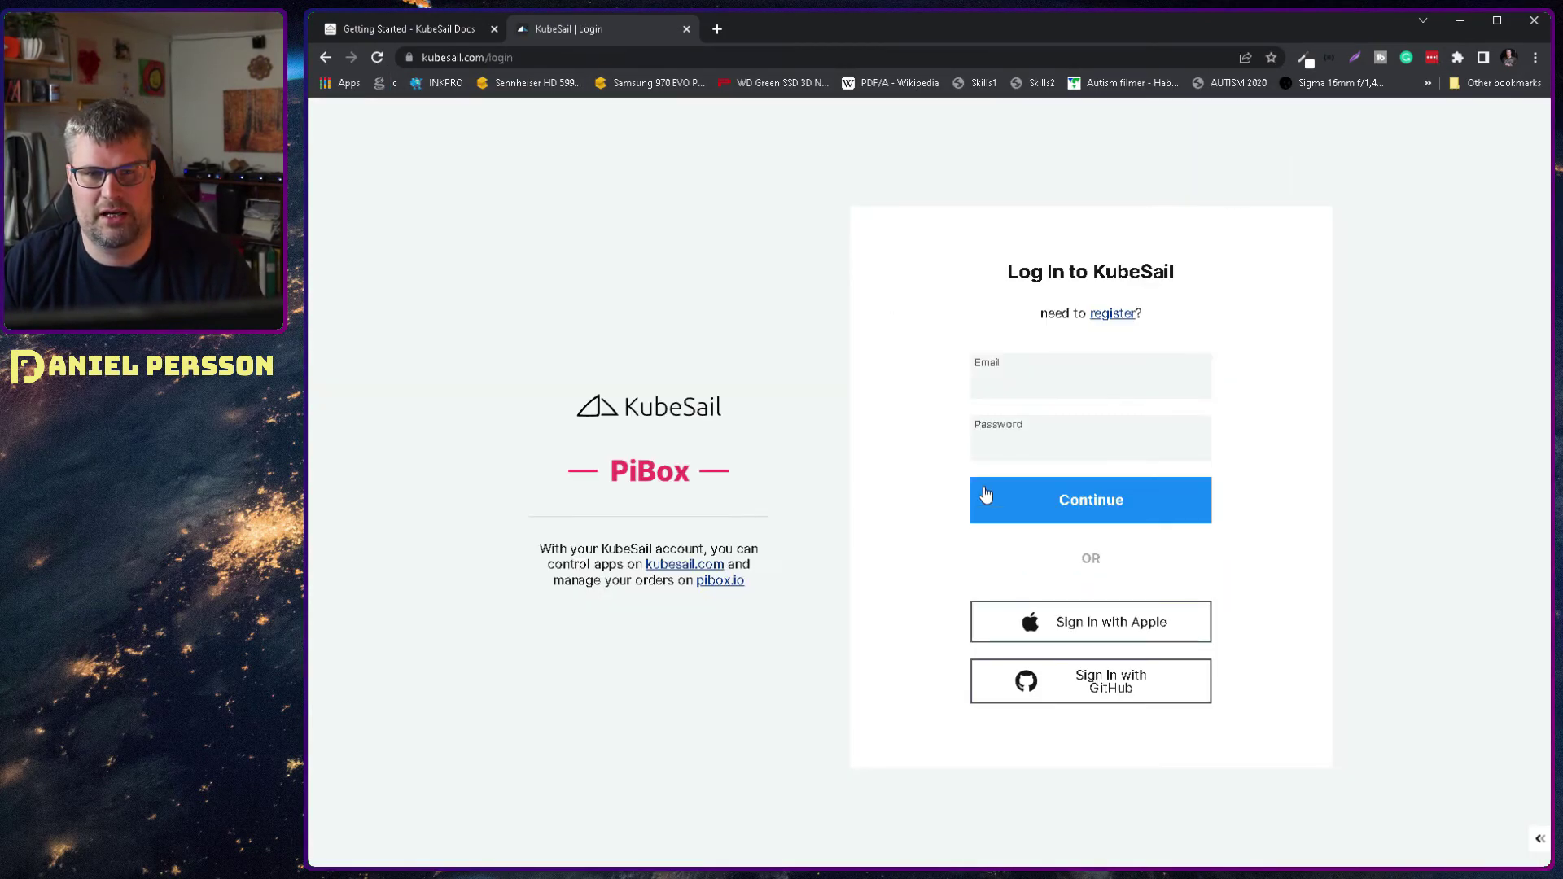
pyautogui.click(1198, 374)
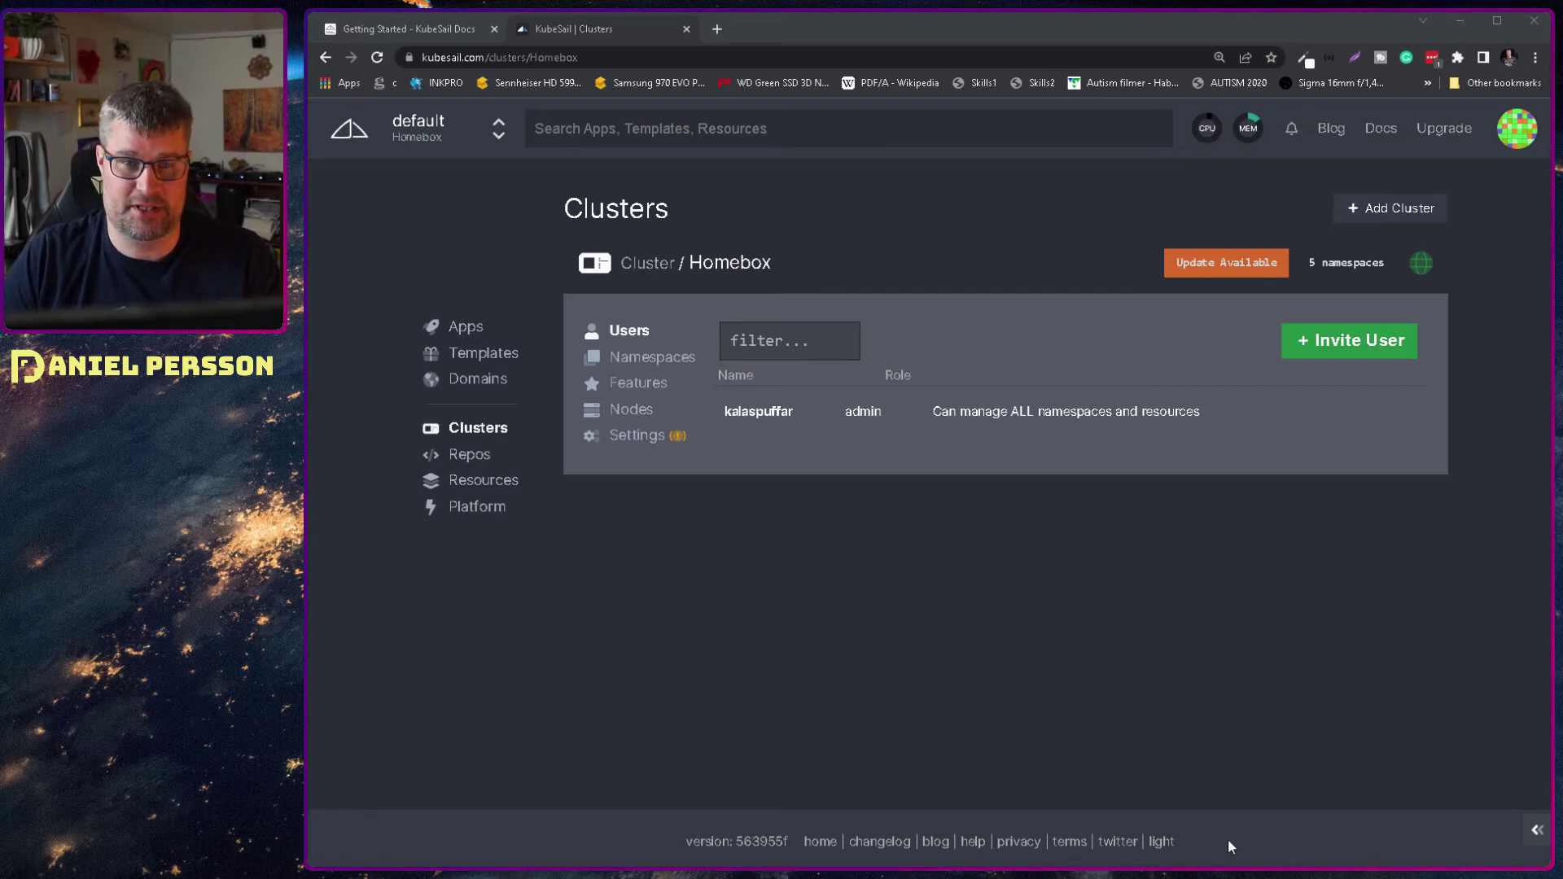
# Open the Homebox cluster's Features tab and read the Cert Manager: Missing notice.
pyautogui.click(1147, 426)
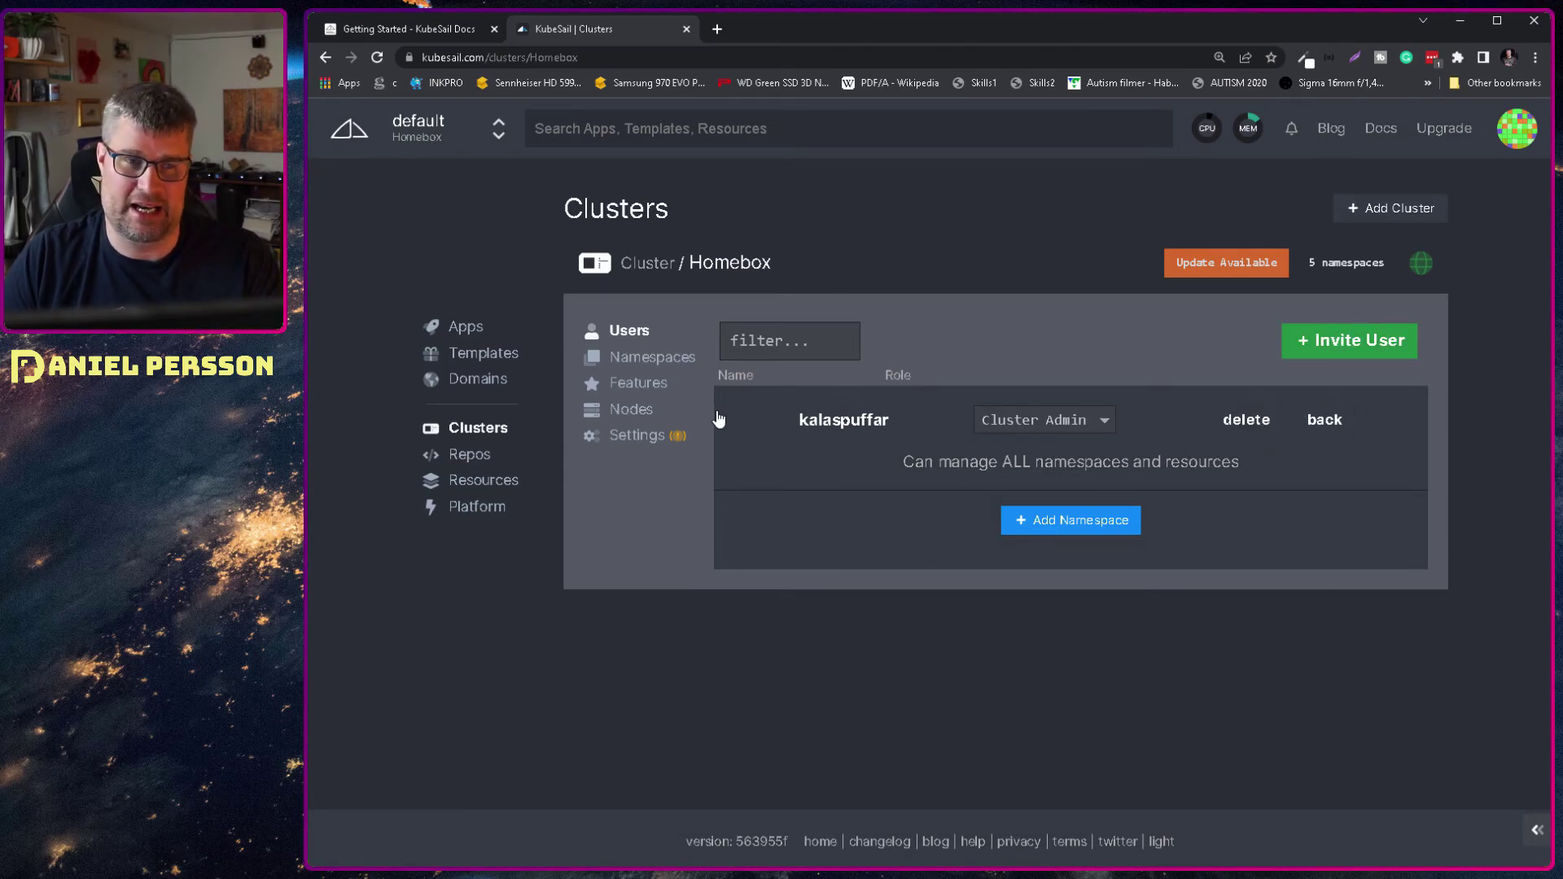
pyautogui.click(652, 357)
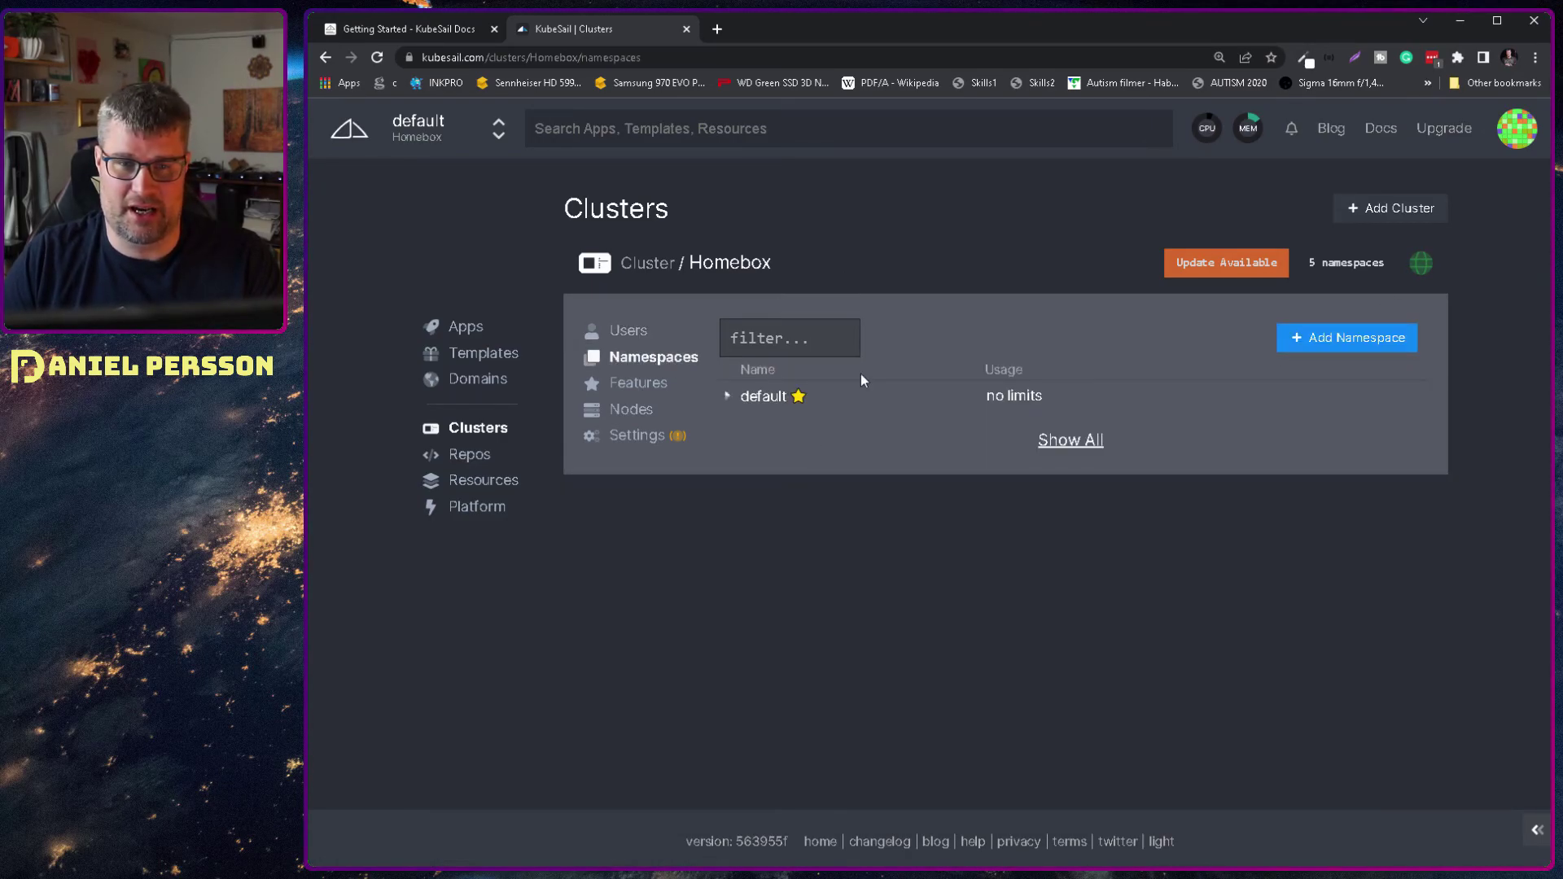
pyautogui.click(628, 394)
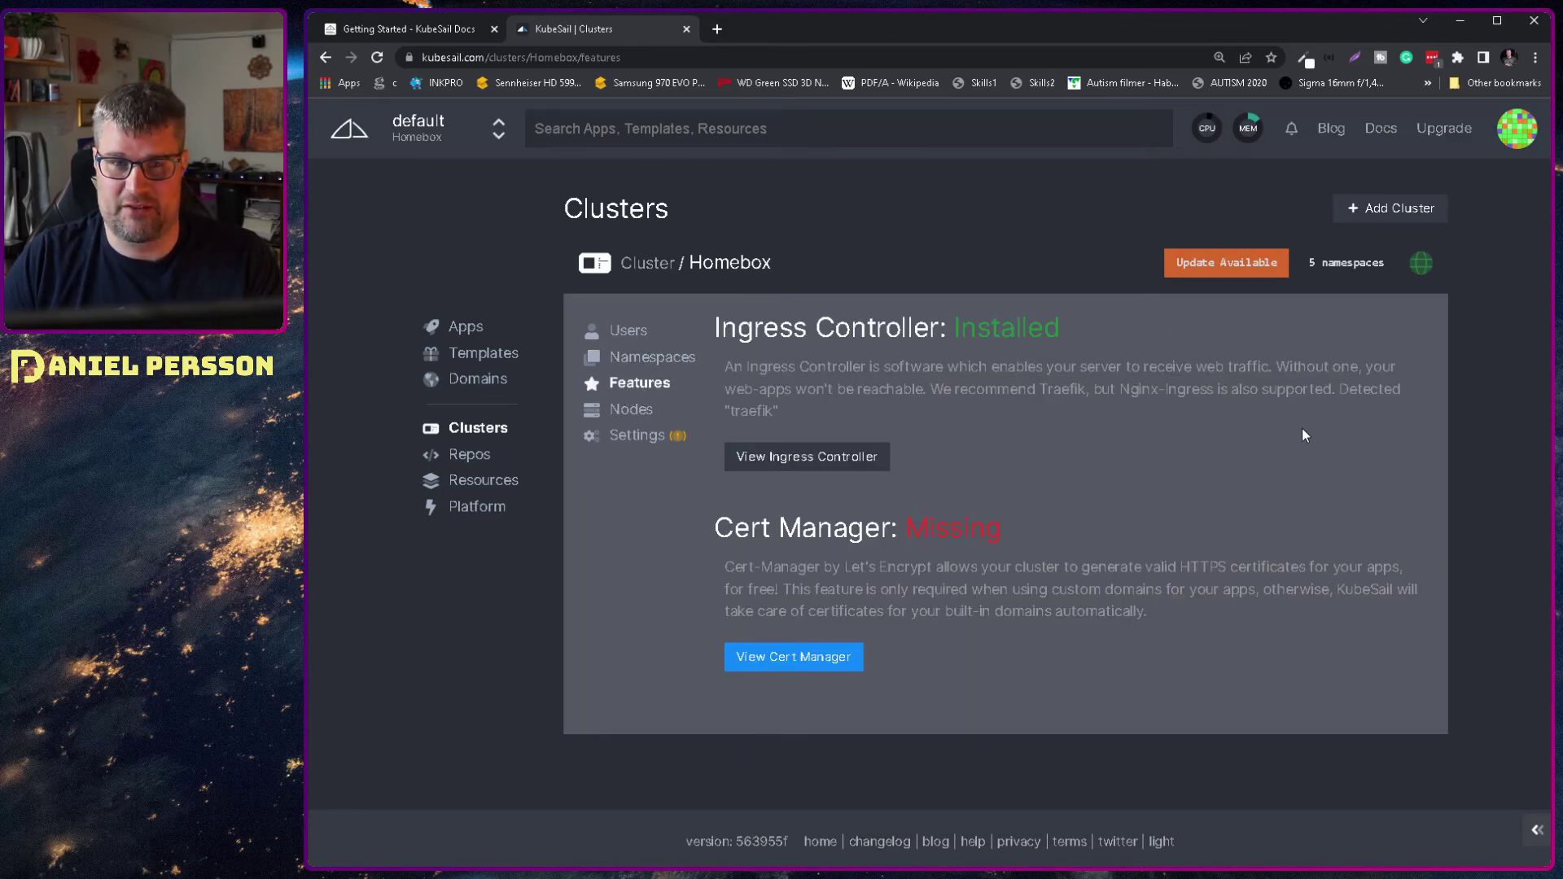
pyautogui.moveTo(717, 527); pyautogui.dragTo(1130, 528)
pyautogui.click(1130, 528)
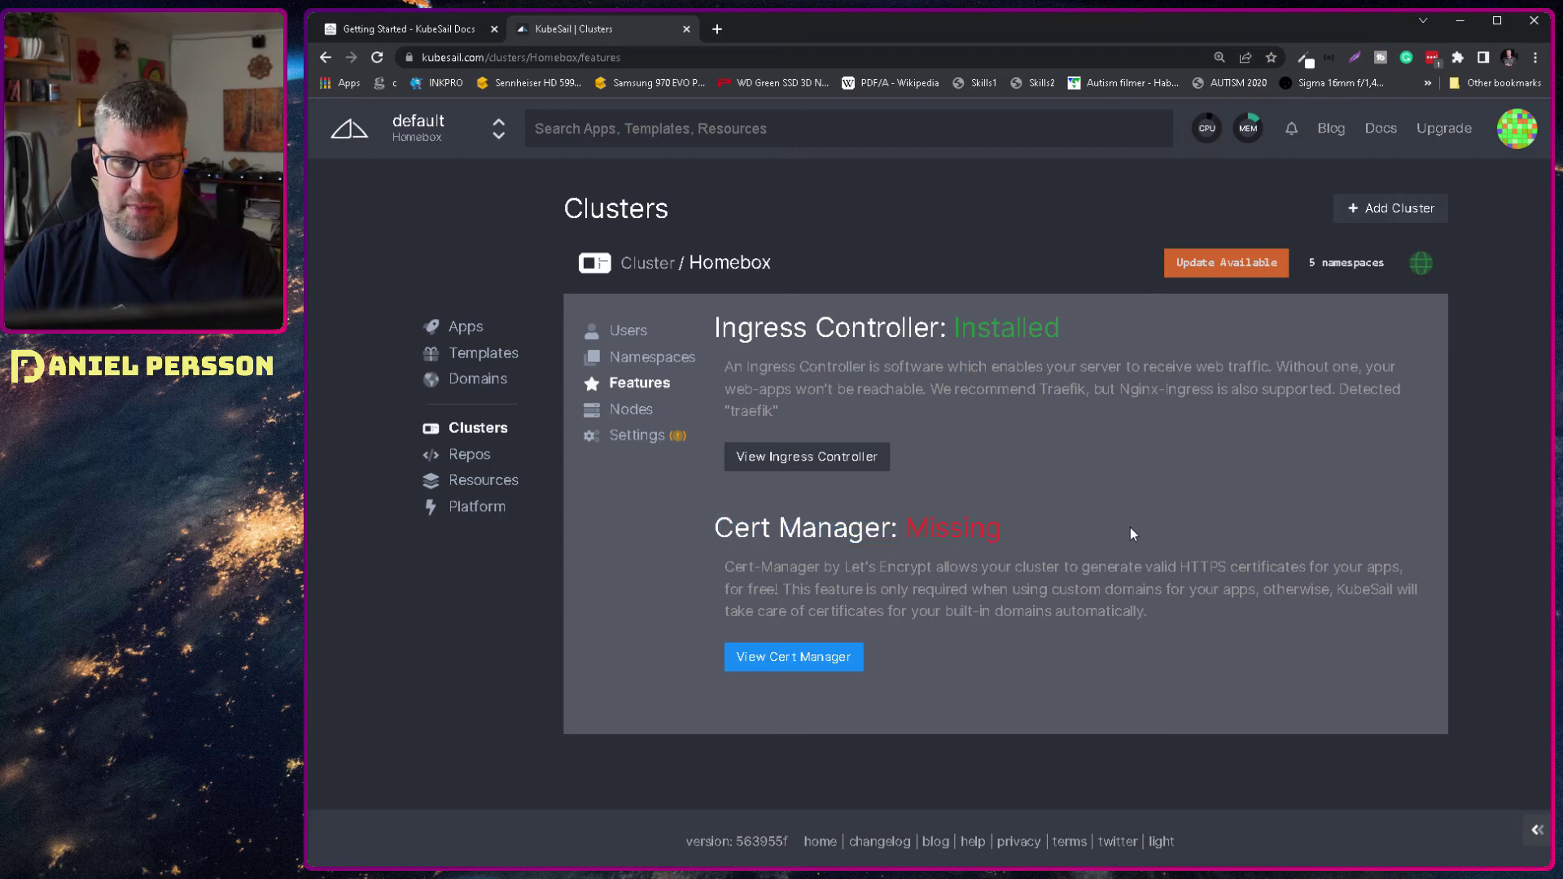
pyautogui.moveTo(1198, 620); pyautogui.dragTo(1074, 588)
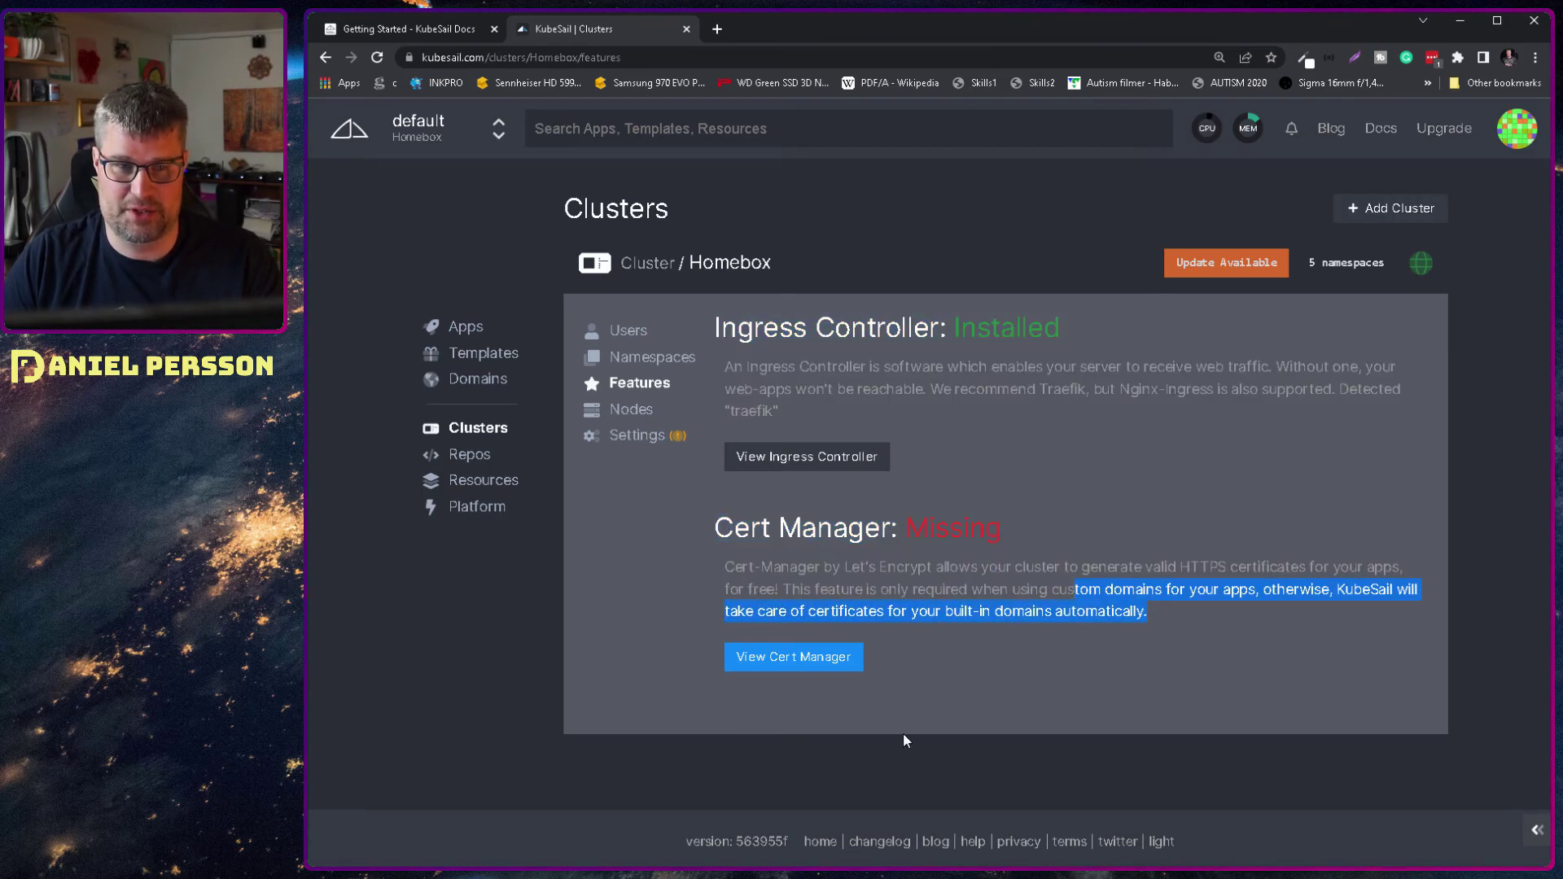
pyautogui.click(973, 602)
# Review the Cert-Manager 1.8.0 chart page and install it on the Homebox cluster.
pyautogui.click(797, 668)
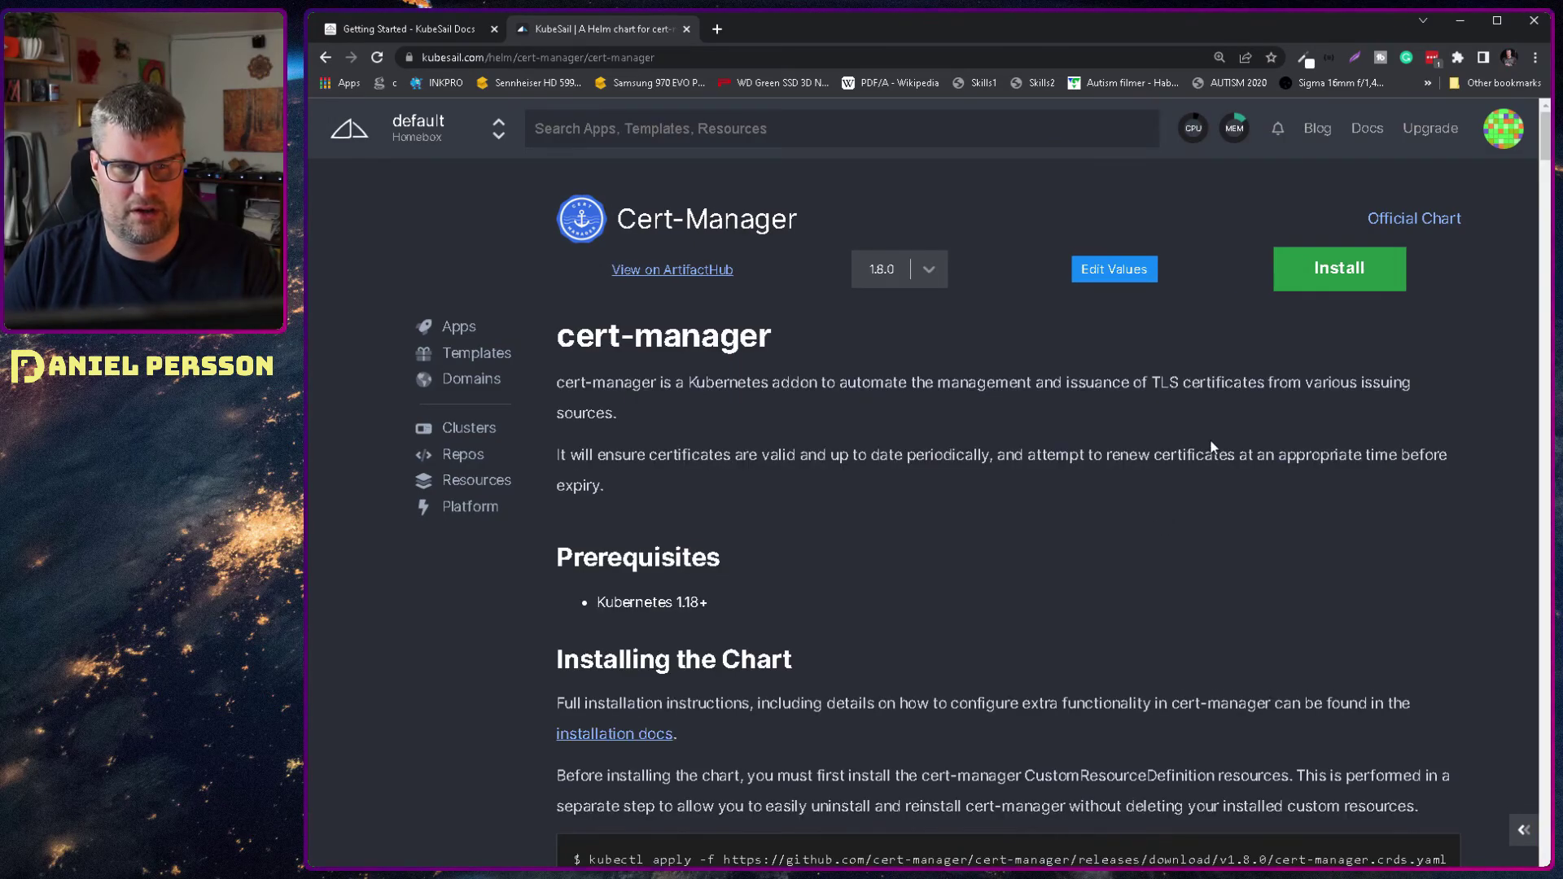
pyautogui.scroll(-15, 1210, 446)
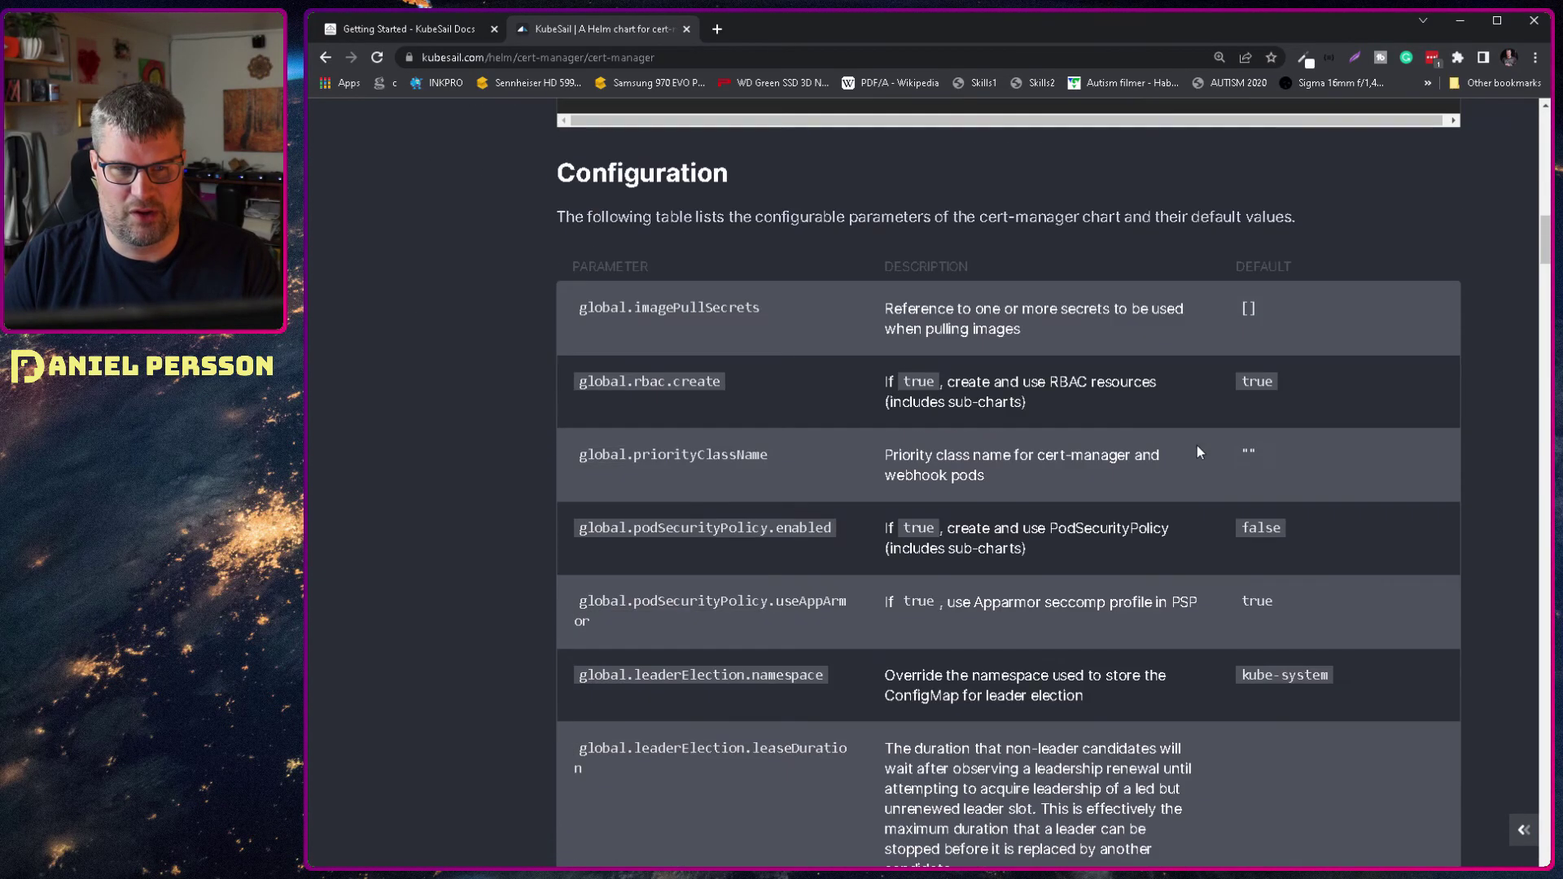
pyautogui.scroll(-5, 1196, 451)
pyautogui.scroll(15, 1196, 452)
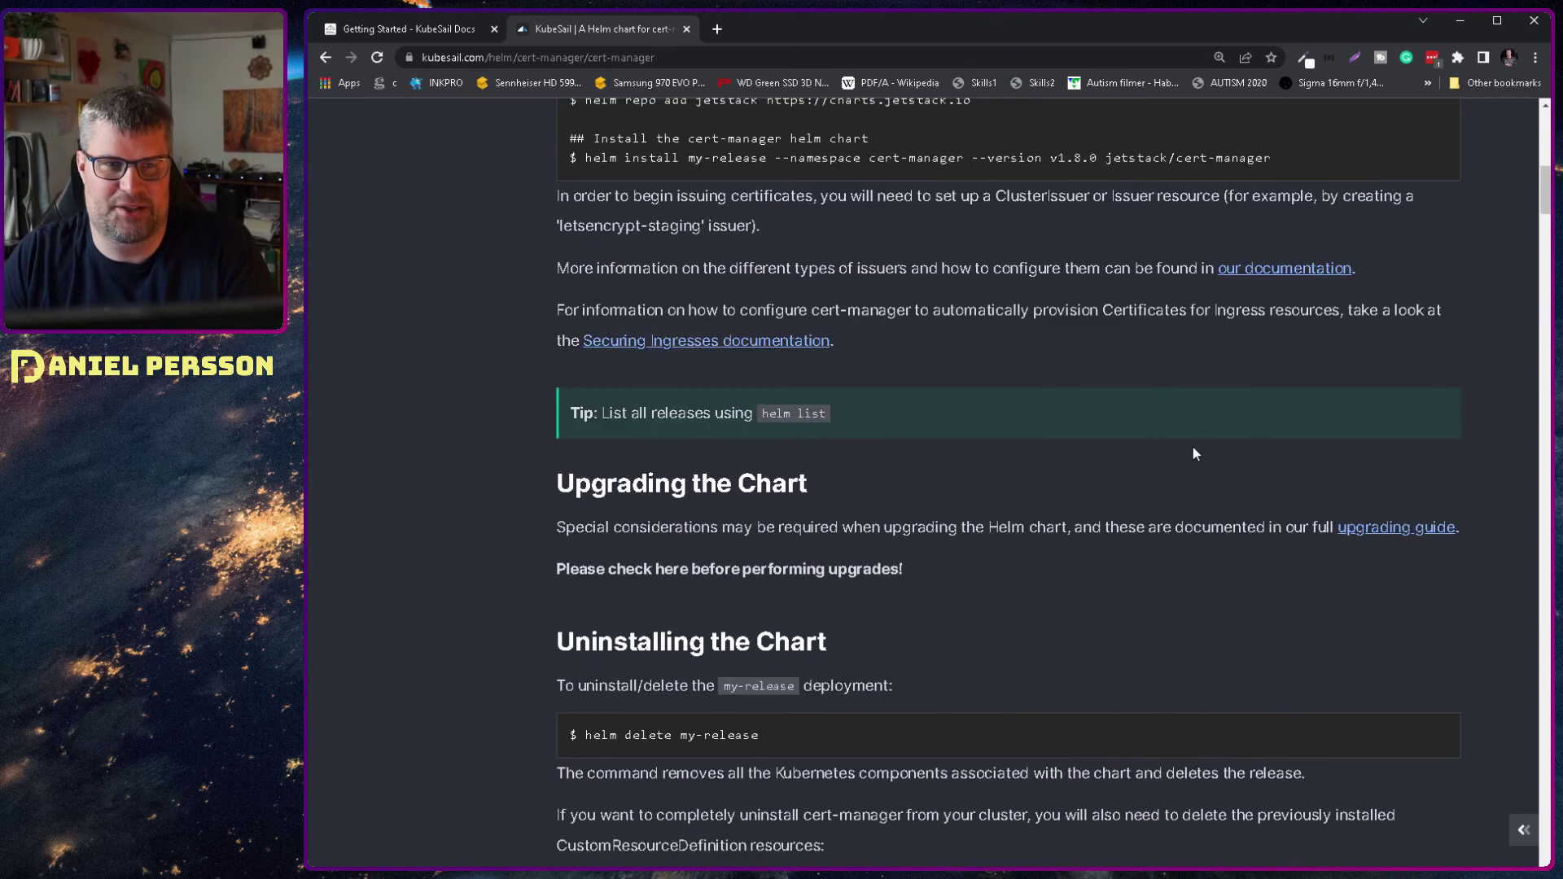
pyautogui.scroll(10, 1193, 454)
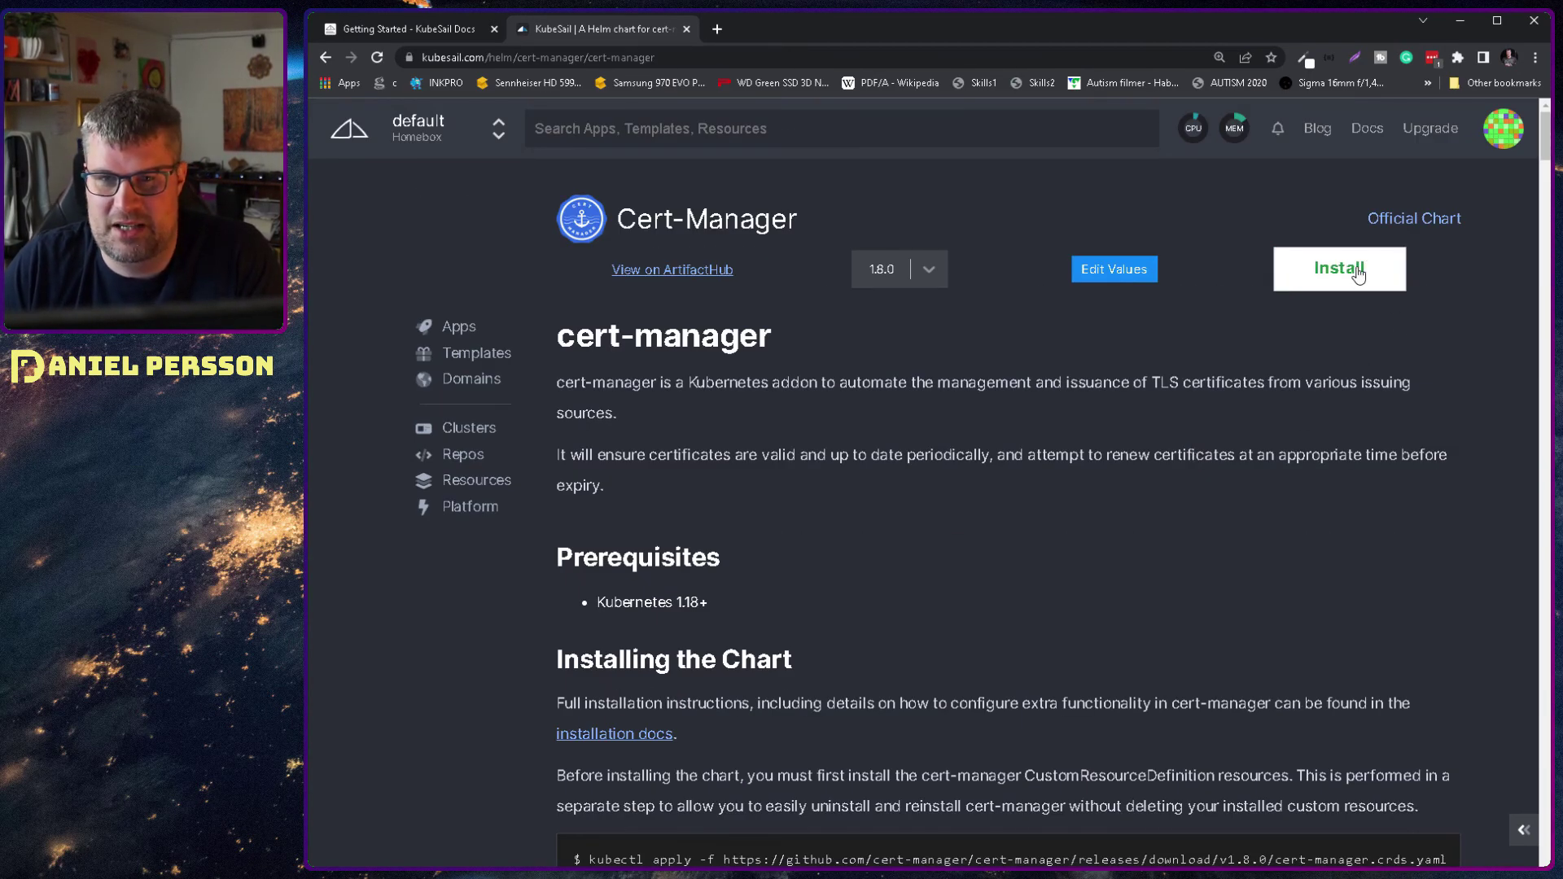
pyautogui.click(1357, 275)
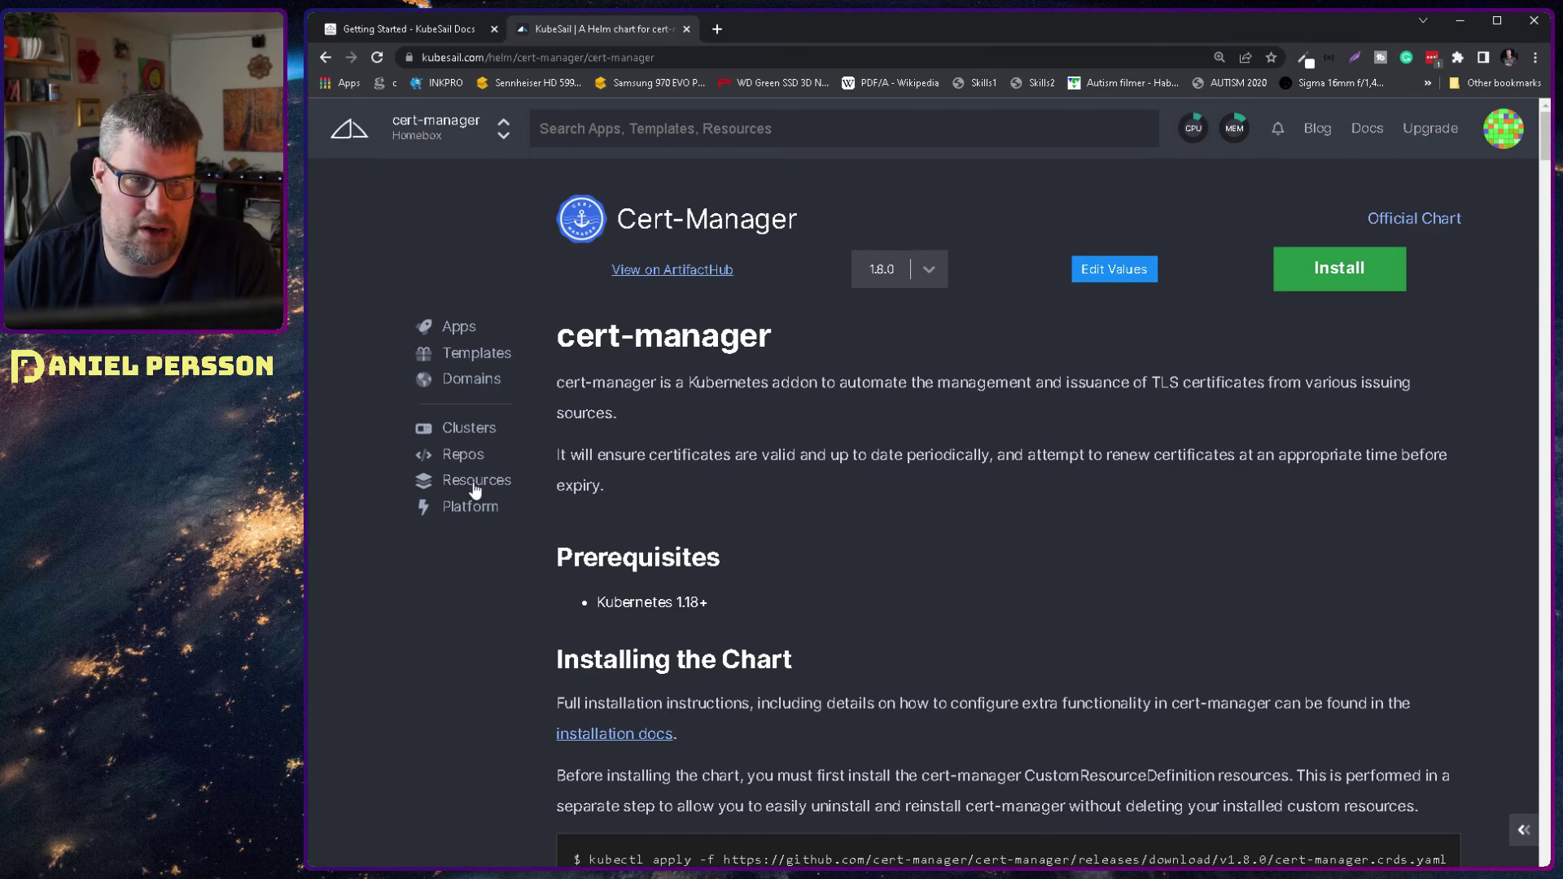
# Confirm Features lists Cert Manager as installed, then view the pibox node's CPU and memory chart.
pyautogui.click(470, 438)
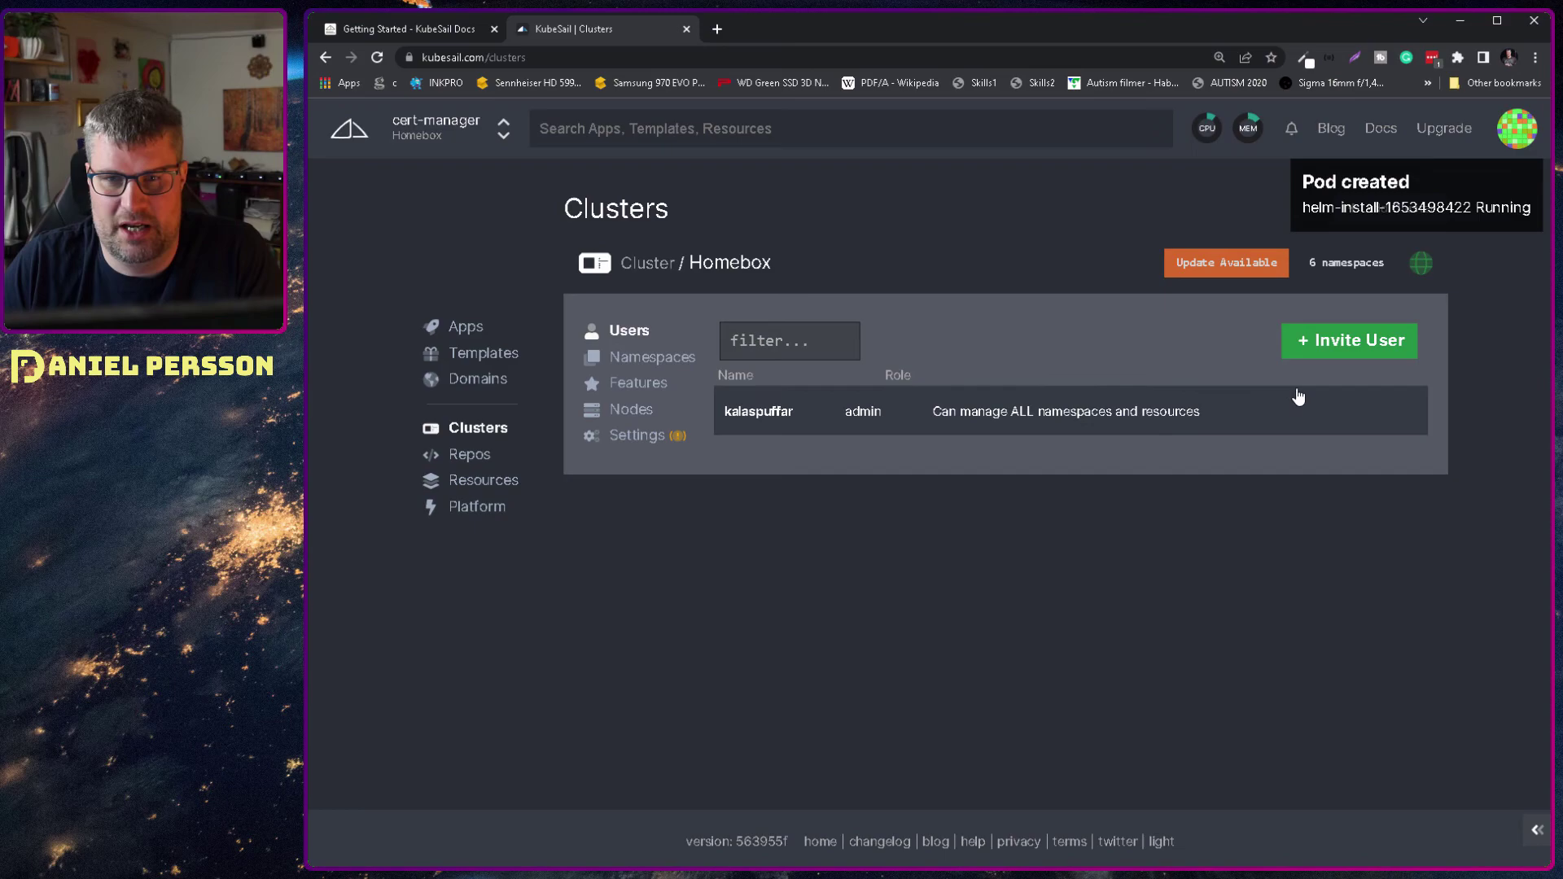
pyautogui.click(635, 384)
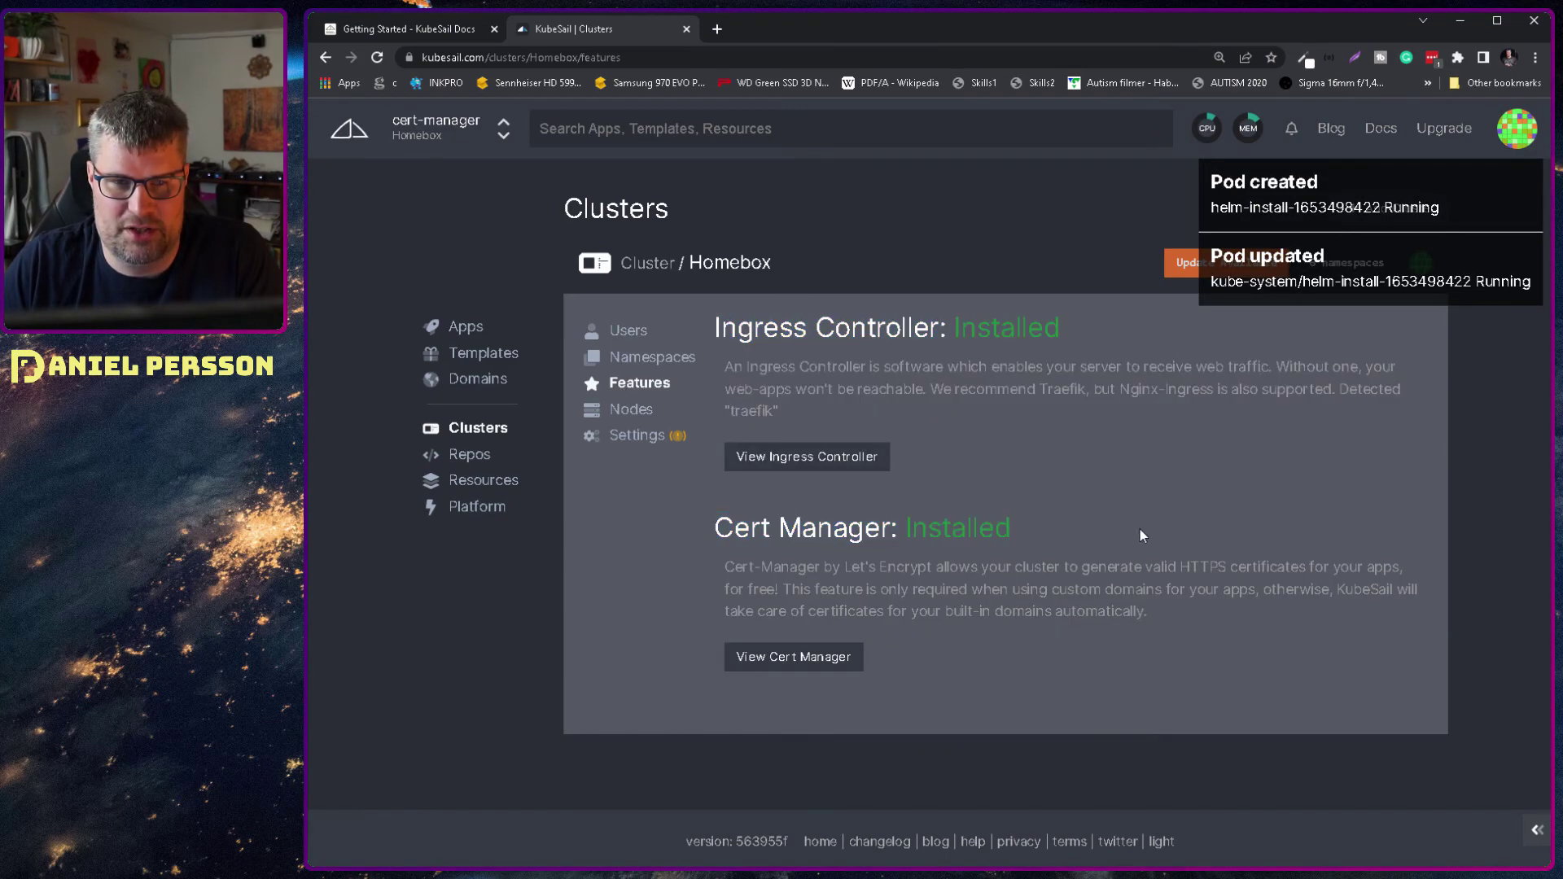
pyautogui.click(604, 413)
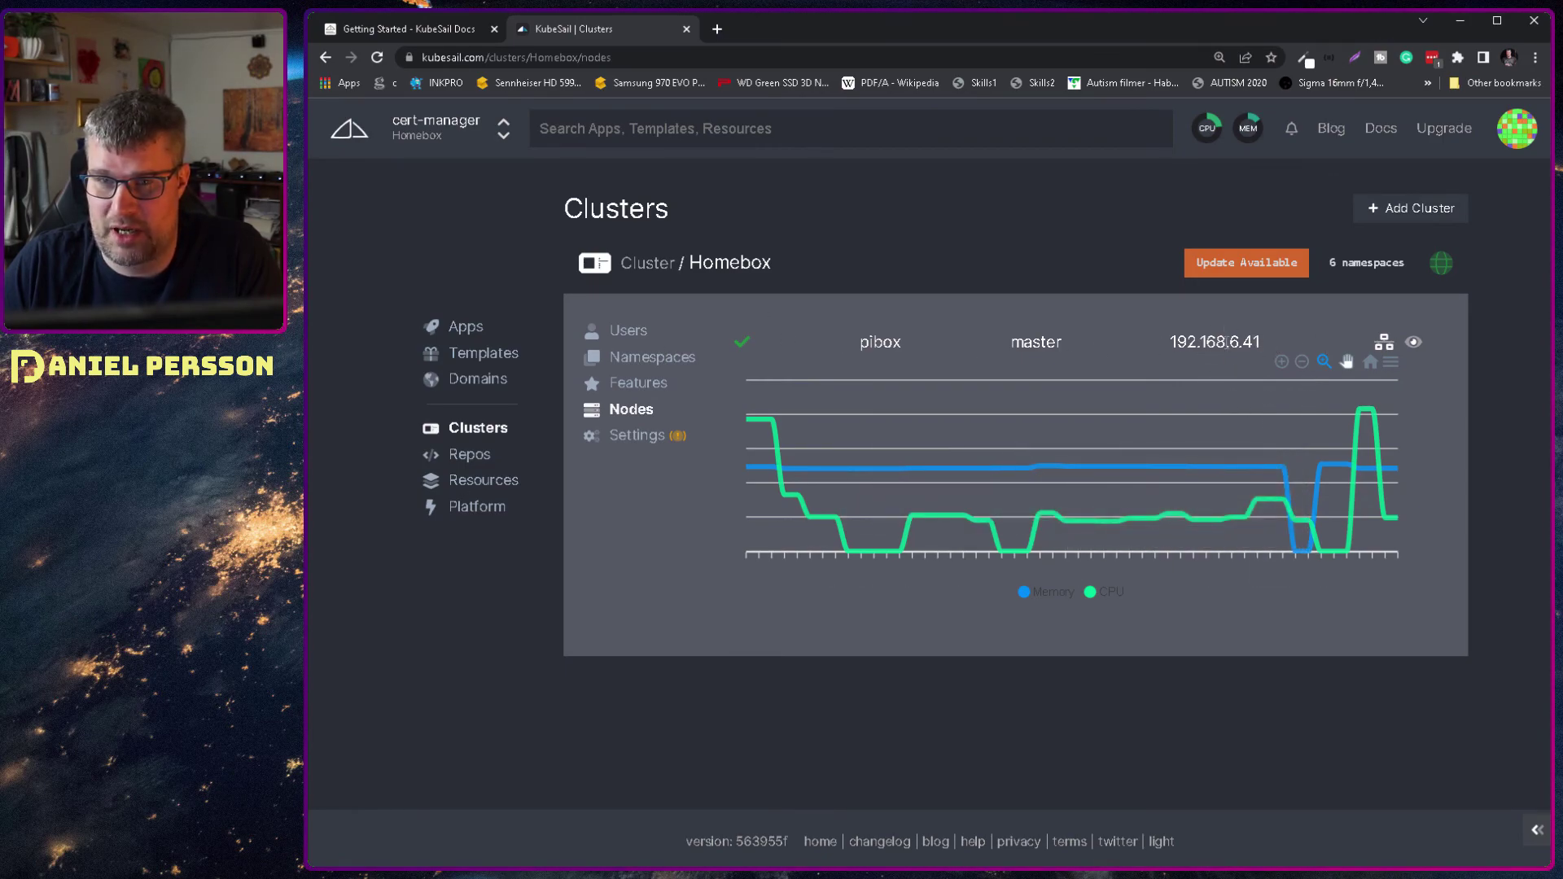
# Review the Homebox cluster settings and upgrade the agent from 0.48.18 to 0.49.9.
pyautogui.click(660, 445)
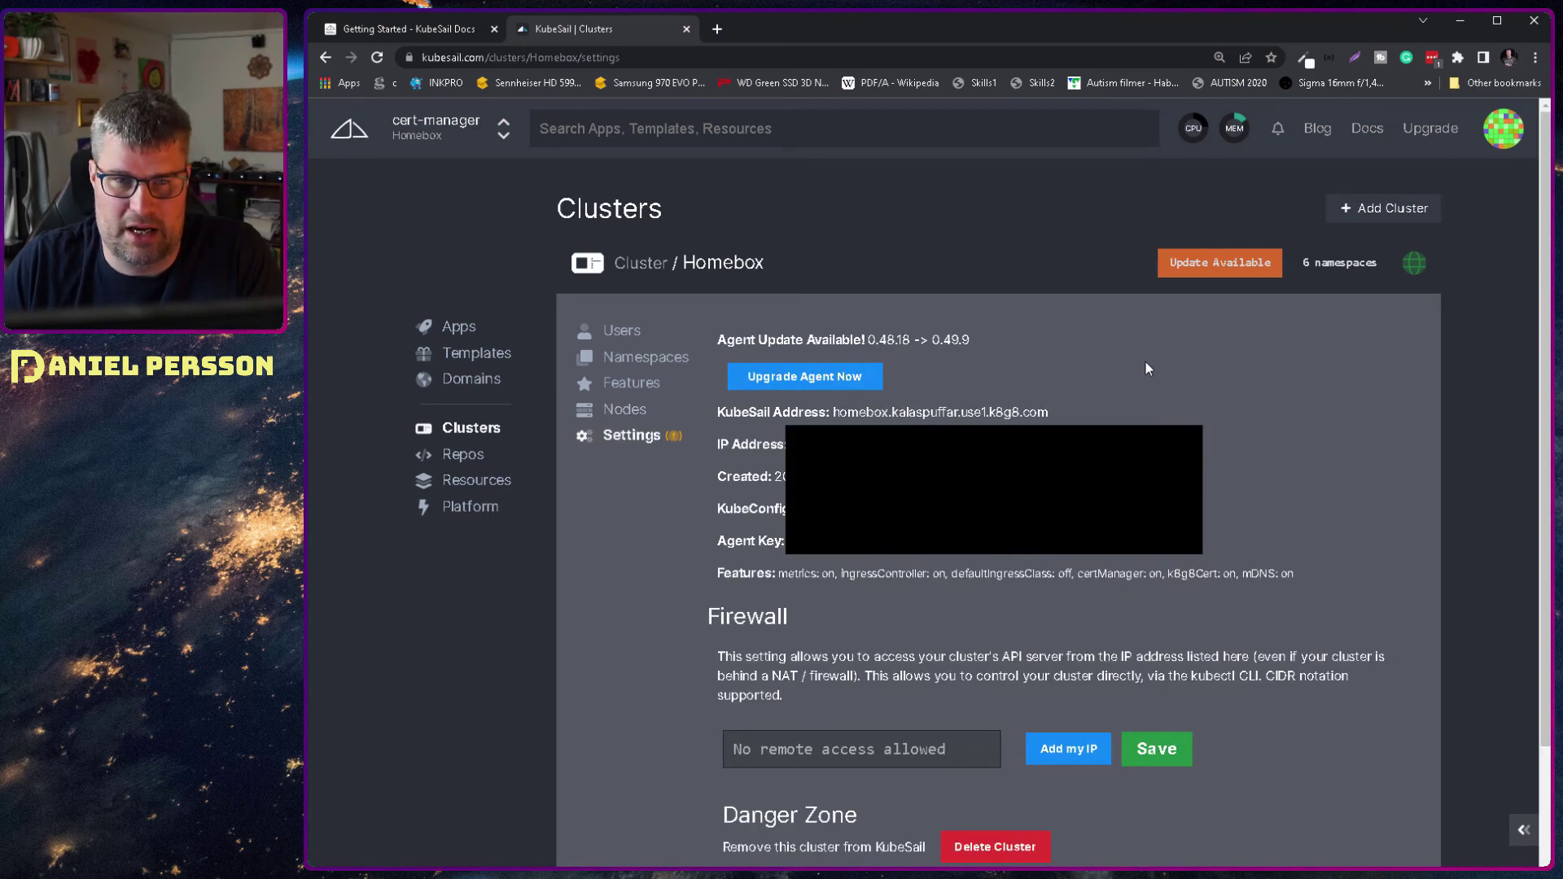
pyautogui.moveTo(881, 339); pyautogui.dragTo(970, 341)
pyautogui.click(987, 340)
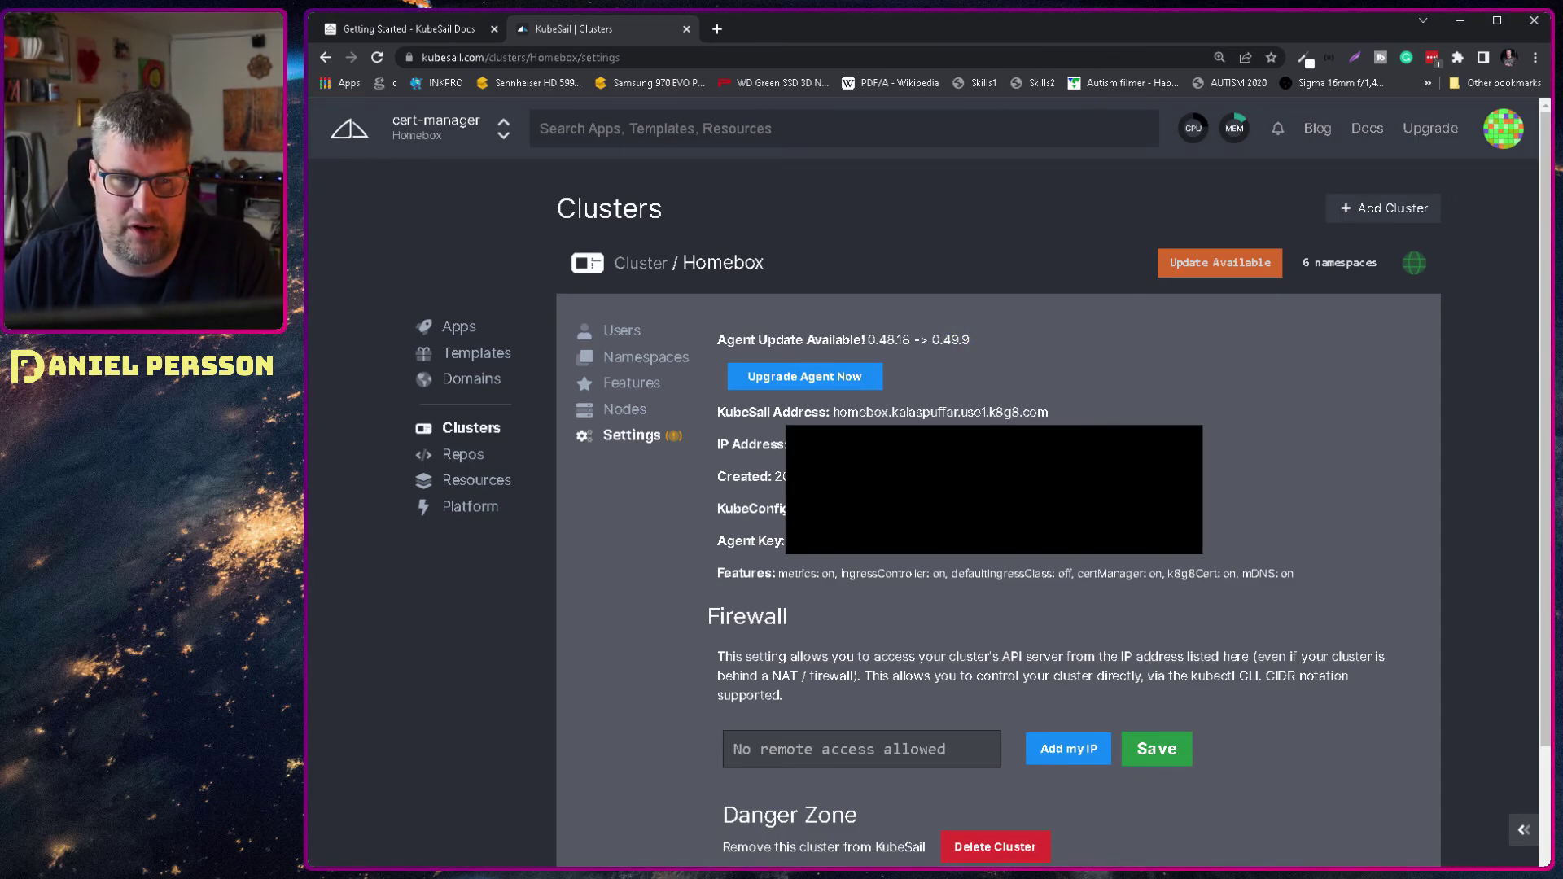
pyautogui.tripleClick(952, 420)
pyautogui.click(1203, 450)
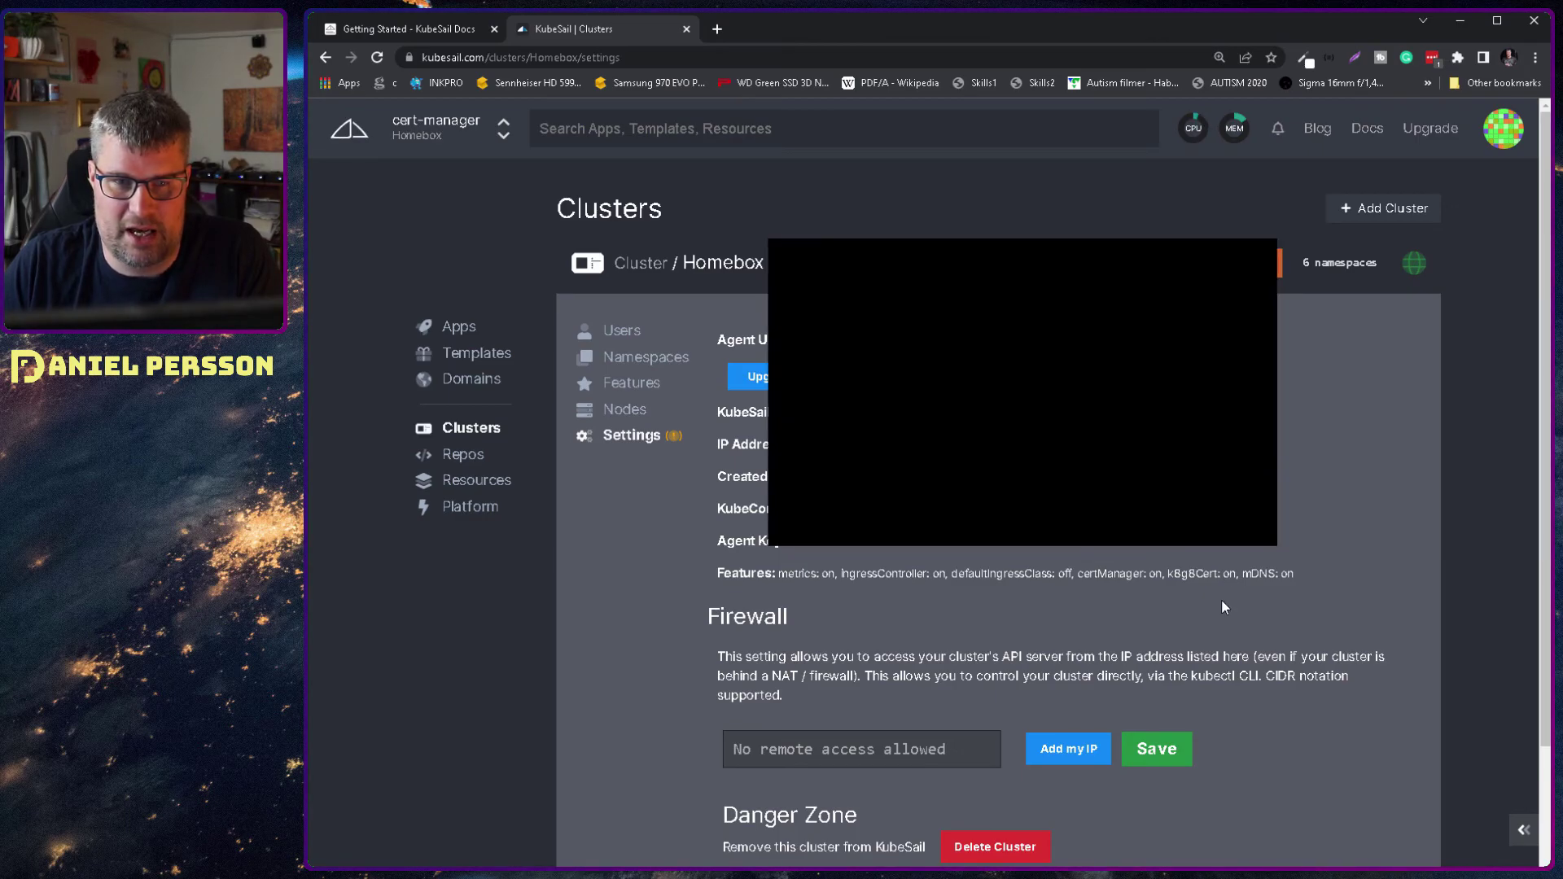
pyautogui.scroll(-2, 998, 489)
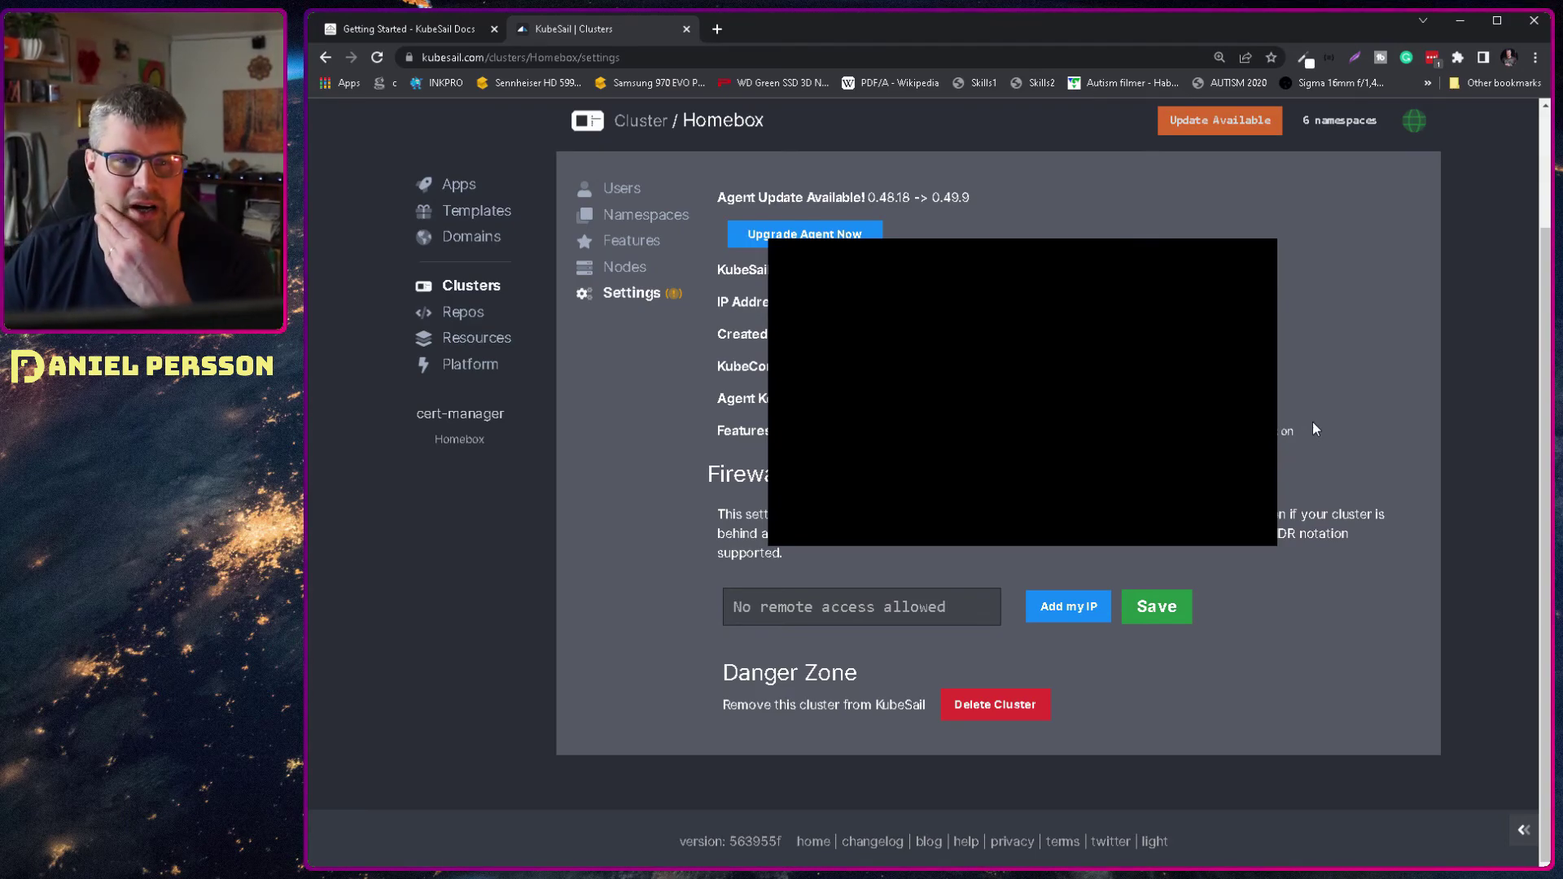
pyautogui.scroll(2, 1313, 428)
pyautogui.click(818, 377)
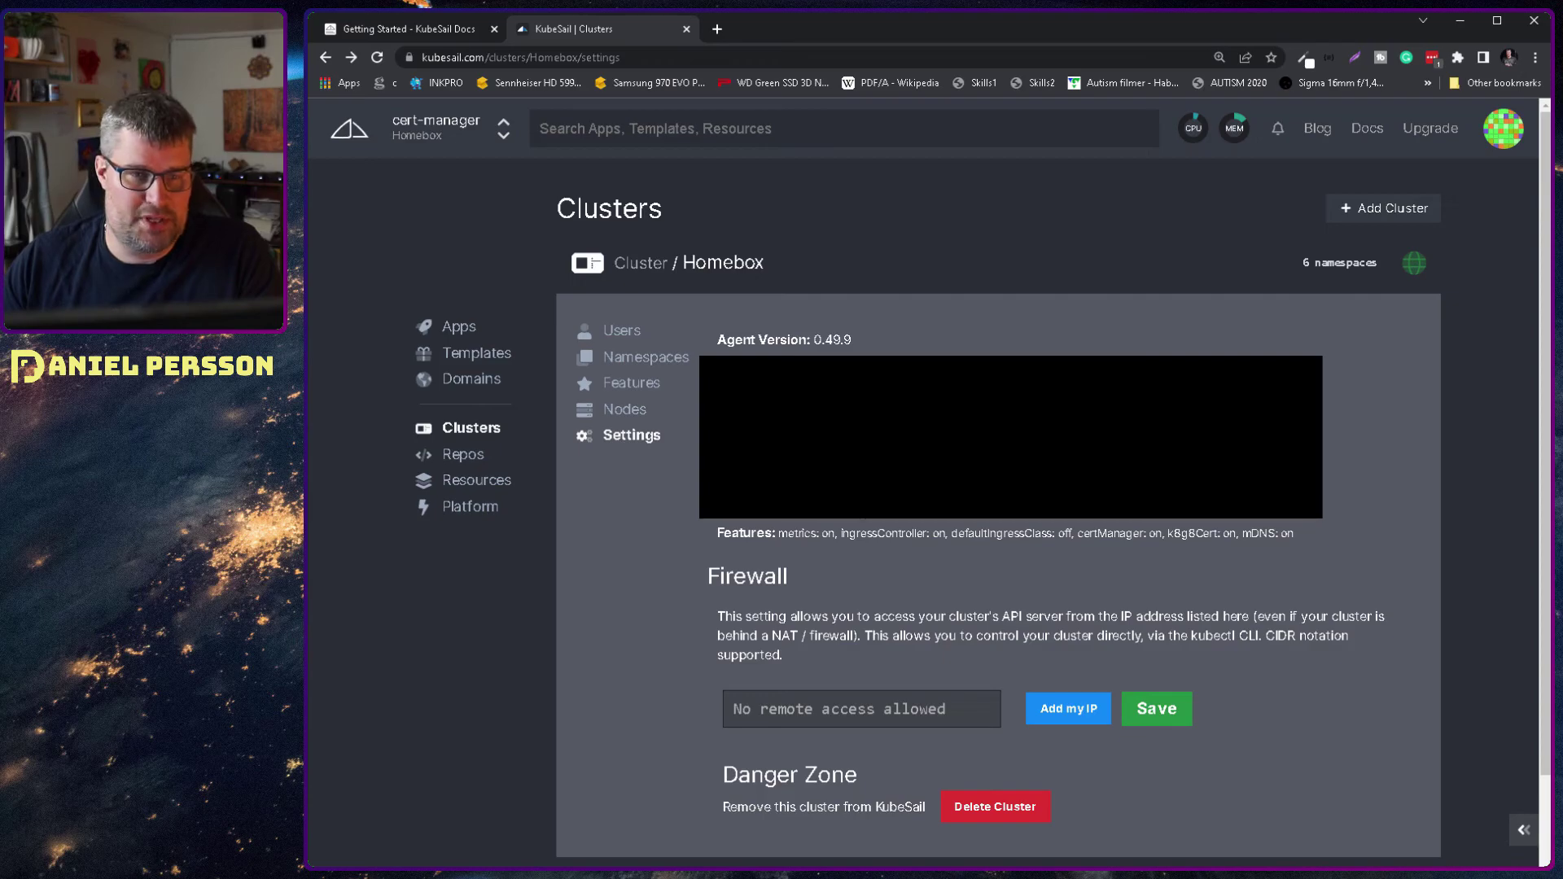
# Visit Users and Repos, try connecting a GitHub repository, go back, and list All Resources.
pyautogui.click(606, 335)
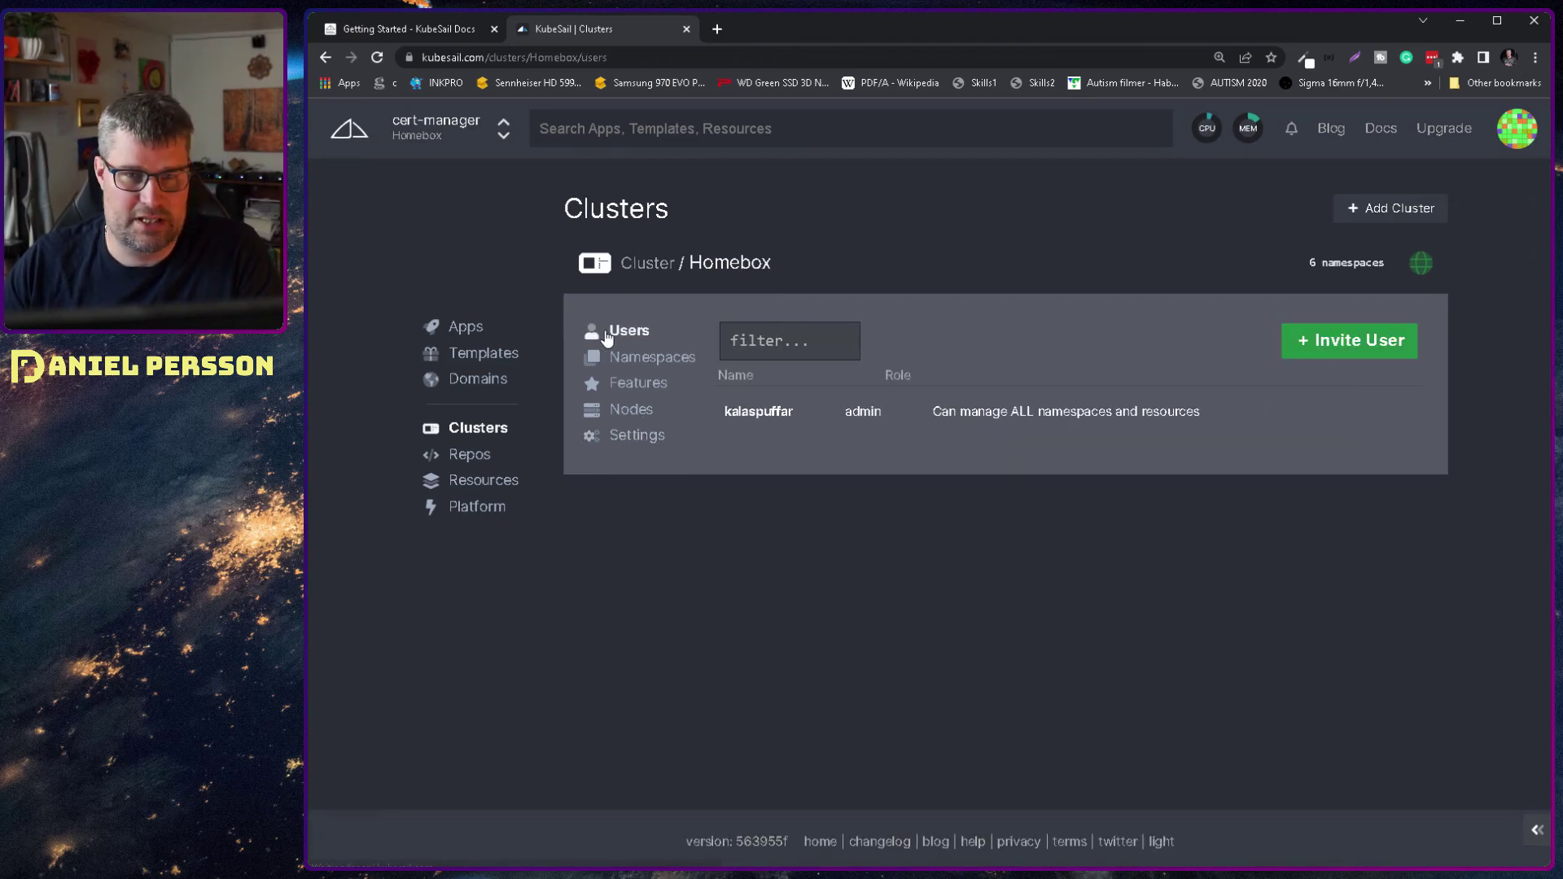
pyautogui.click(471, 458)
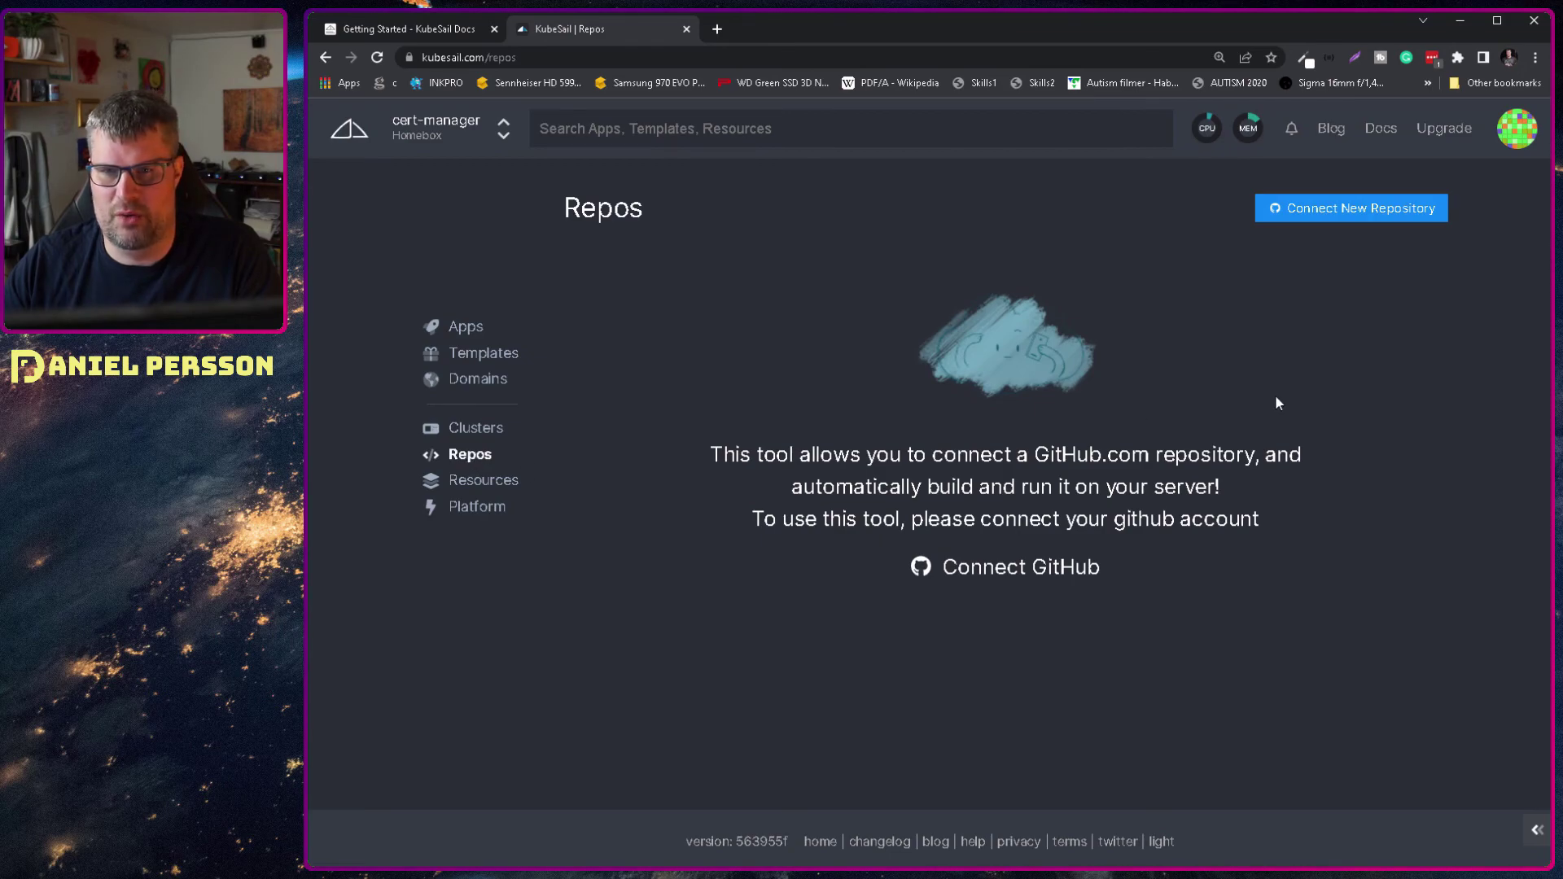
pyautogui.click(1398, 208)
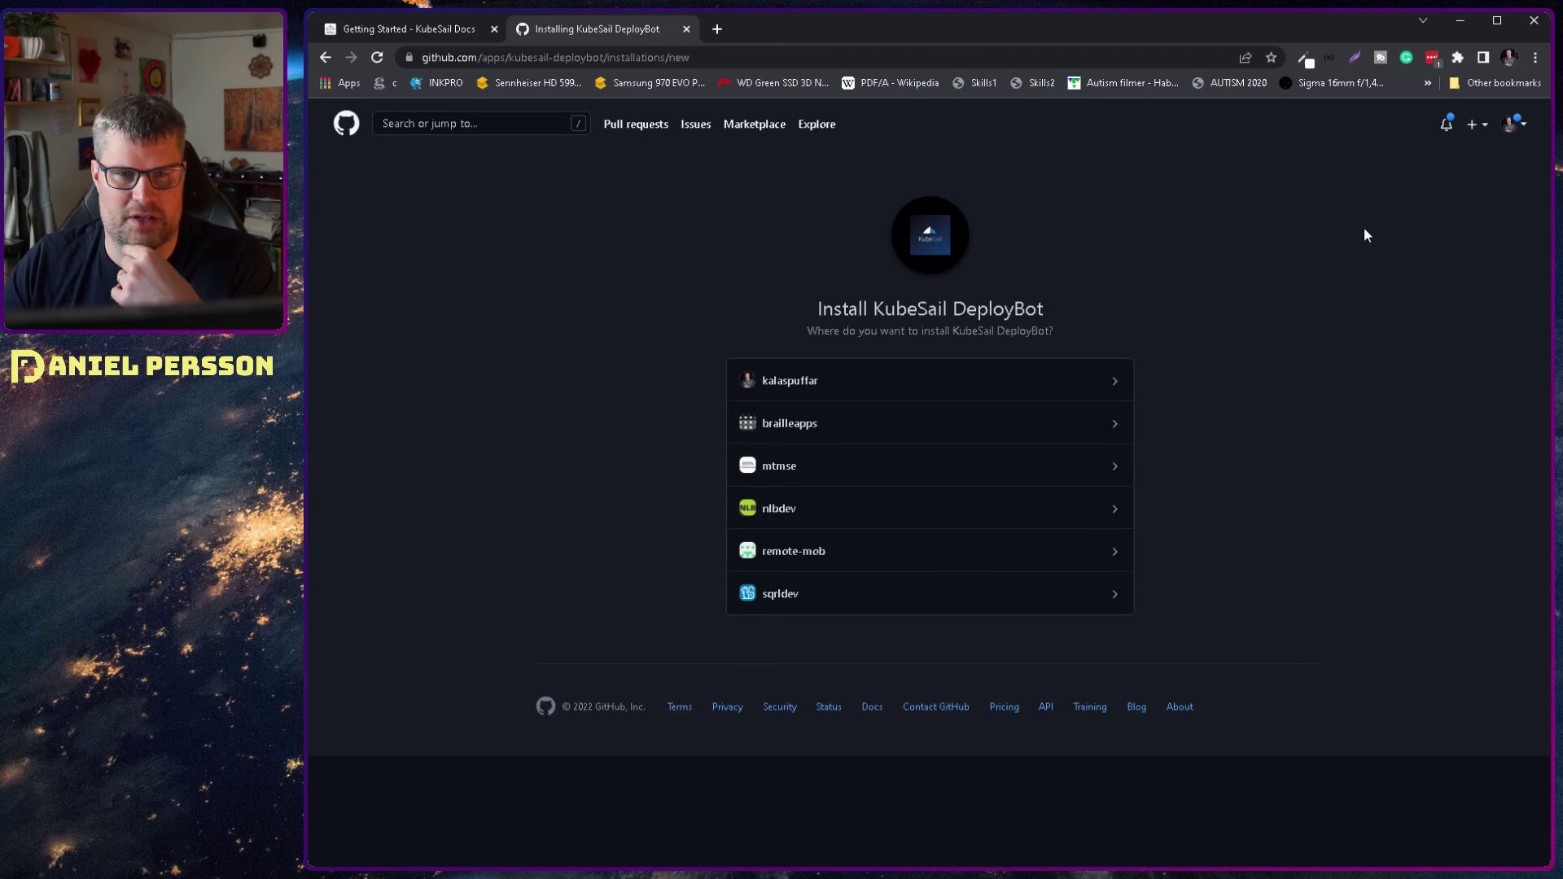
pyautogui.rightClick(1346, 319)
pyautogui.click(1359, 332)
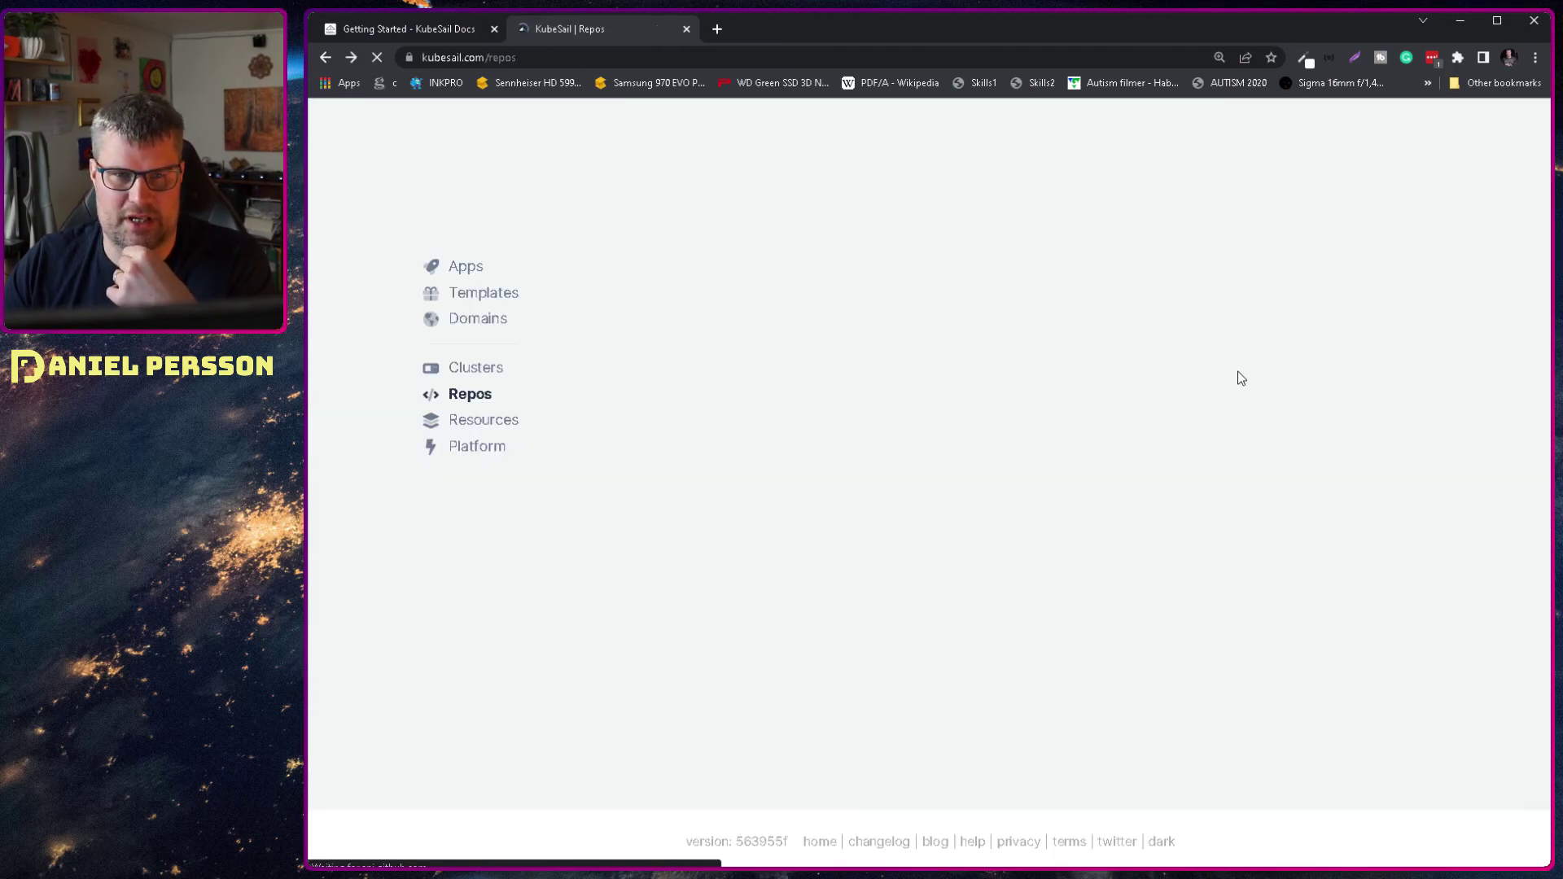
pyautogui.click(466, 483)
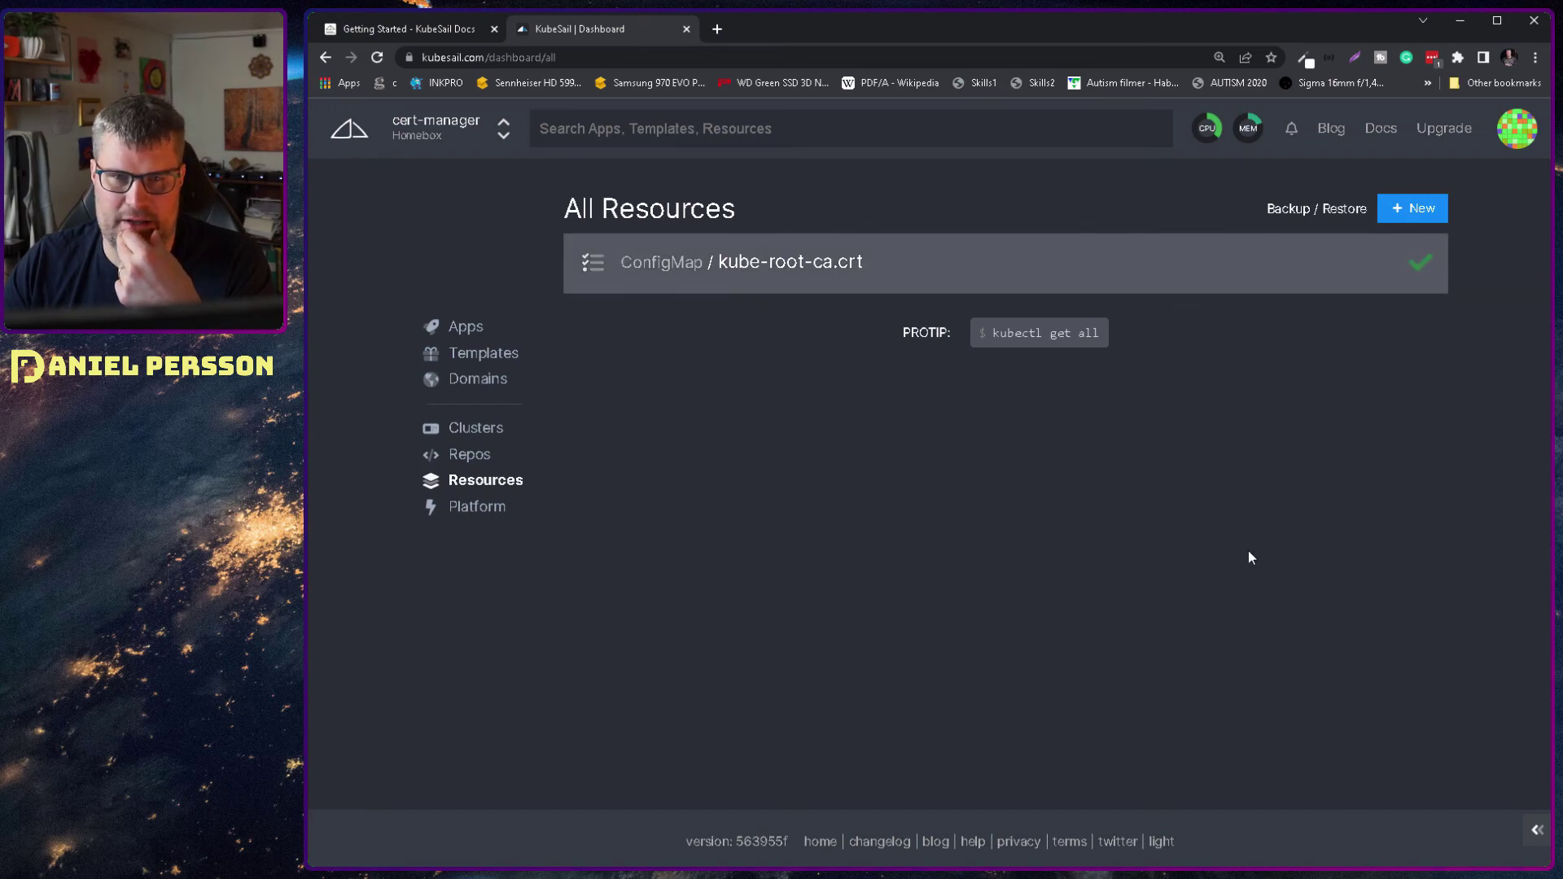
# Read the Platforms overview description, then show the cluster's Domains list.
pyautogui.click(480, 508)
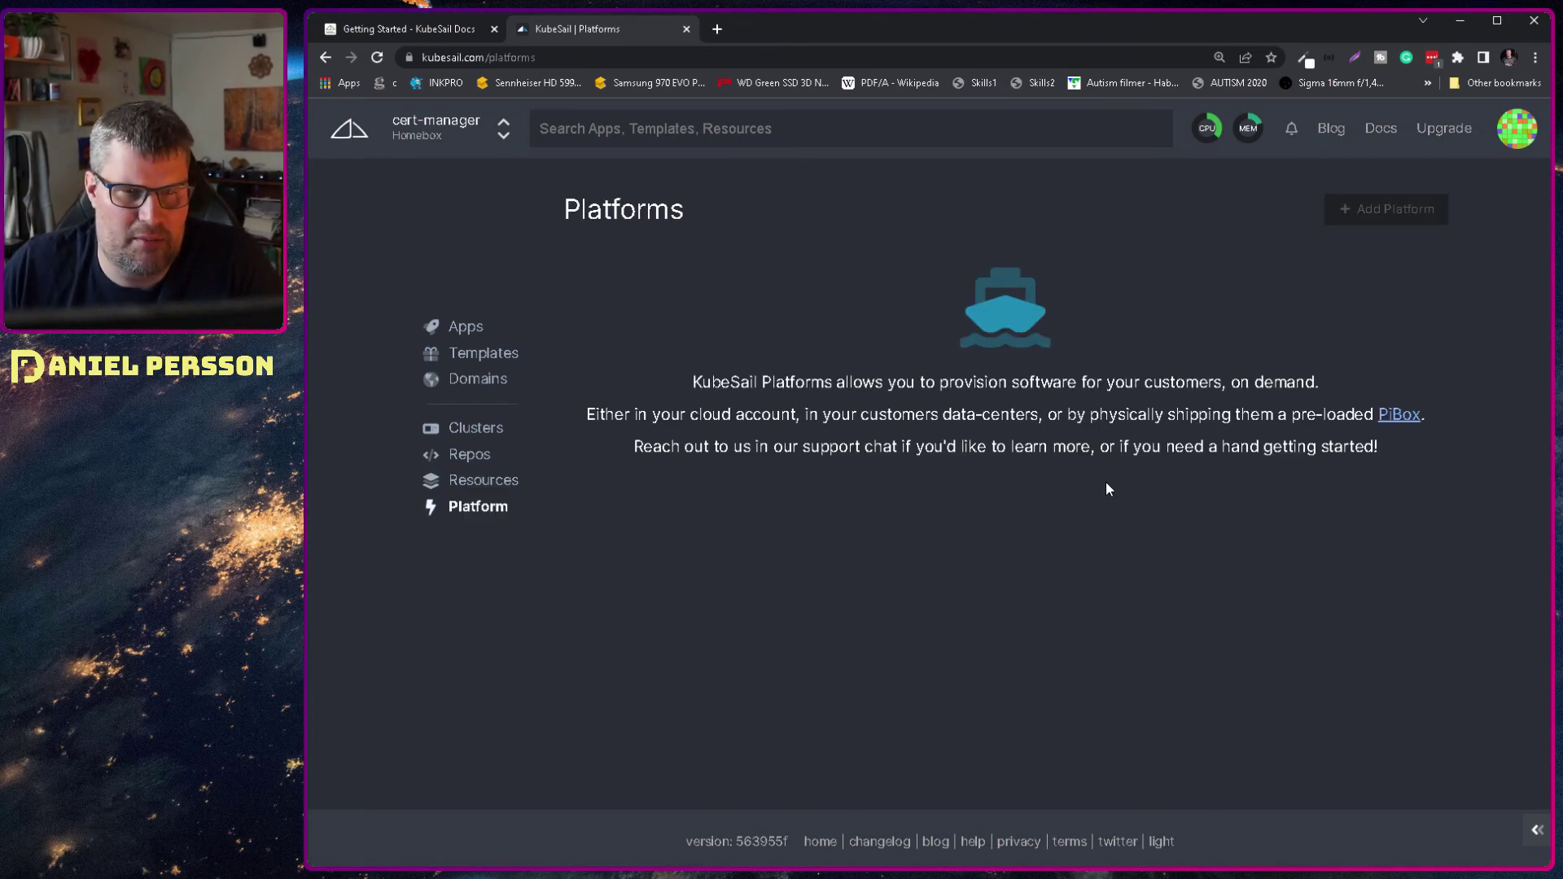
pyautogui.moveTo(705, 384); pyautogui.dragTo(1343, 400)
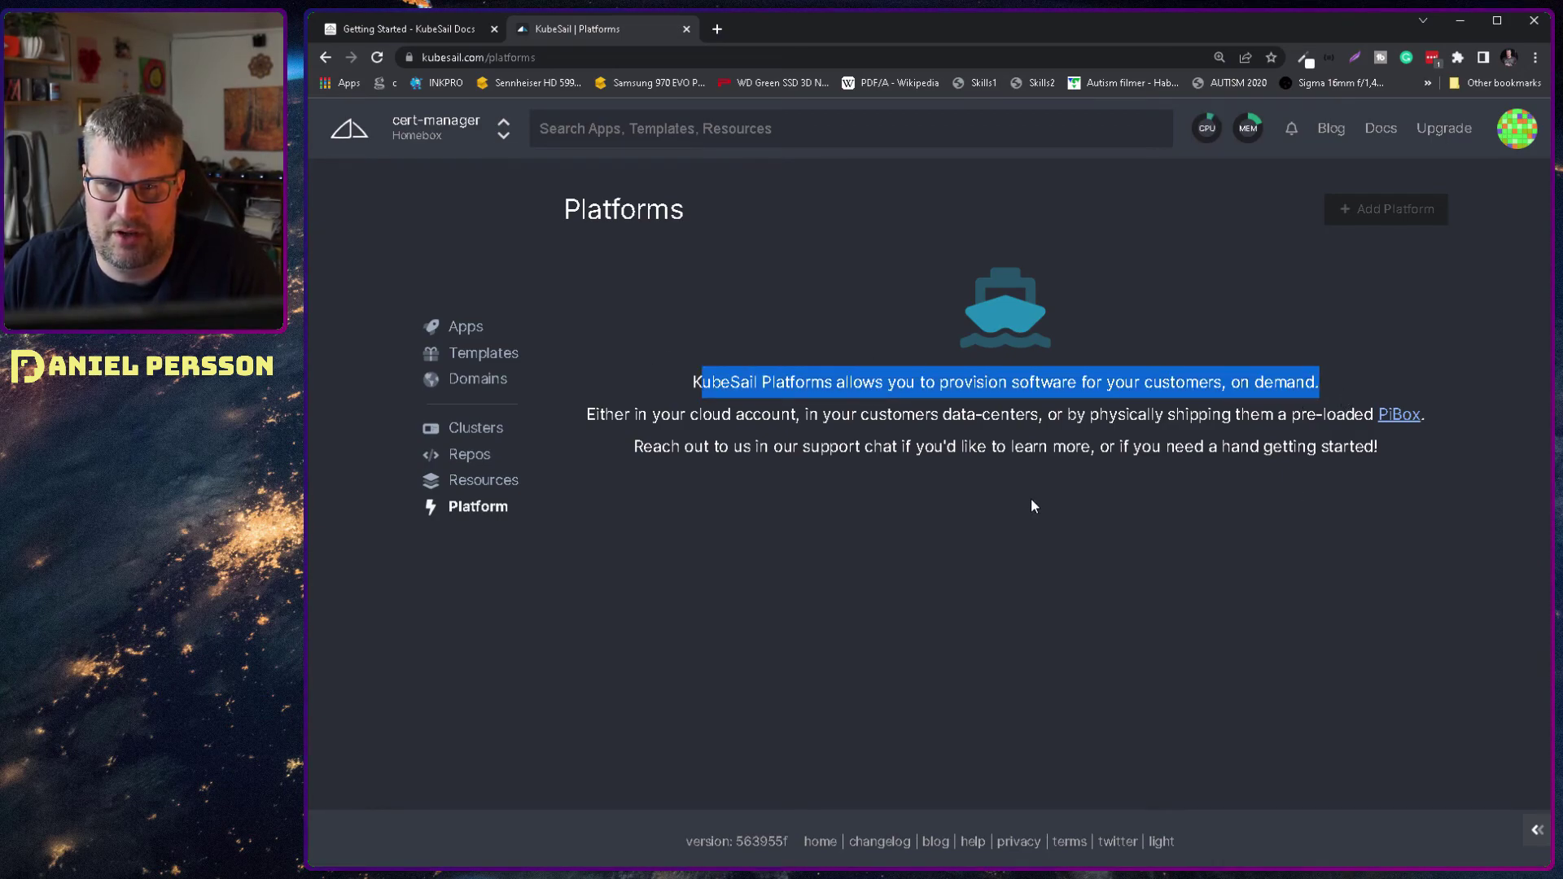
pyautogui.moveTo(595, 411); pyautogui.dragTo(1380, 451)
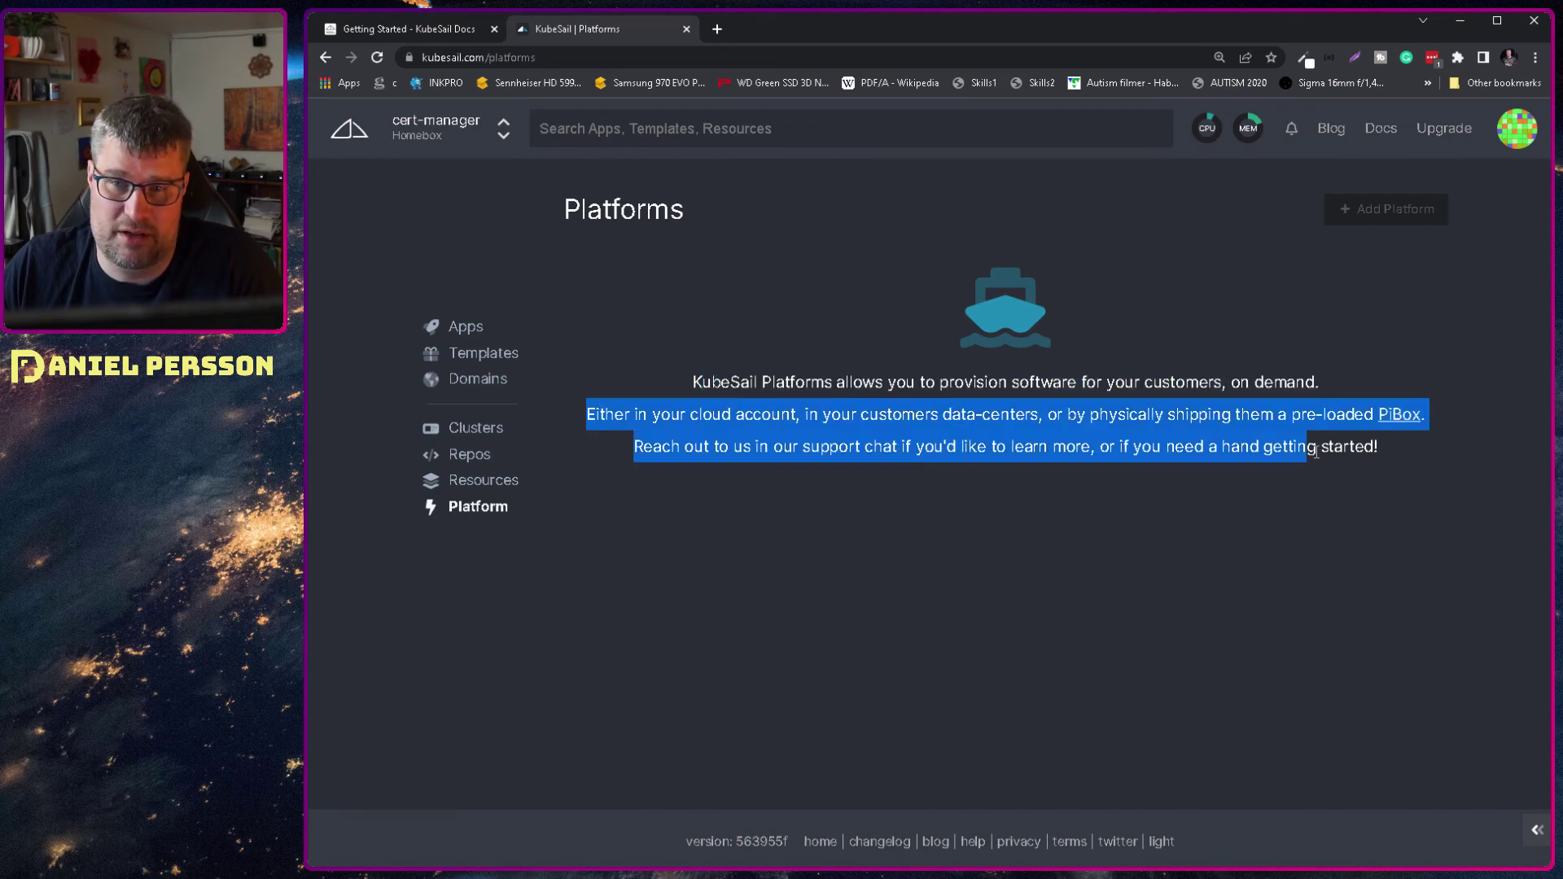
pyautogui.click(1335, 466)
pyautogui.click(470, 380)
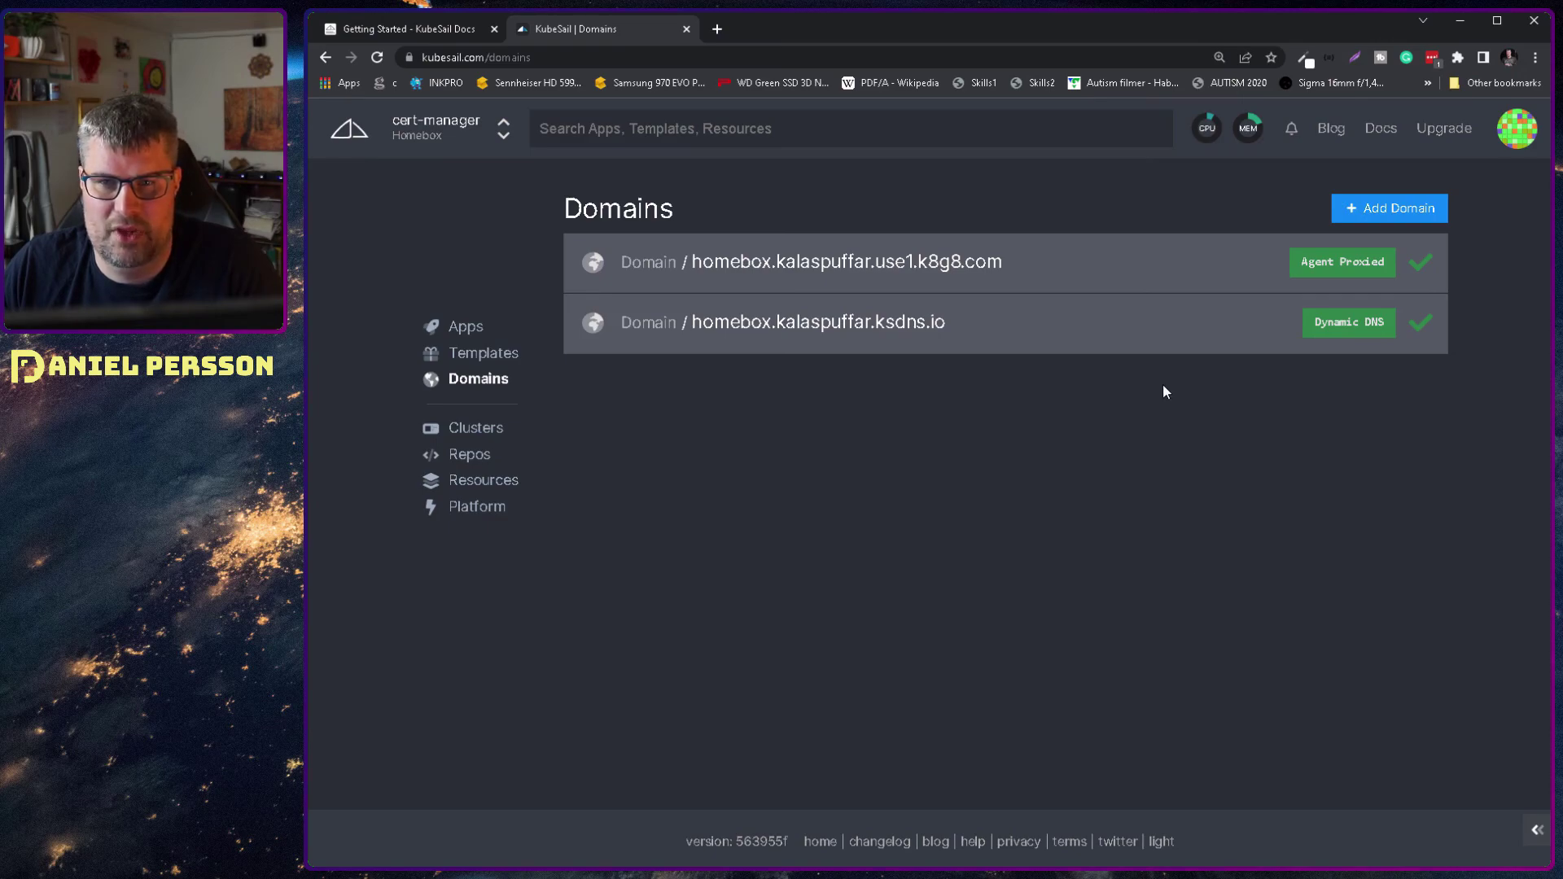
# Inspect the ksdns.io dynamic DNS and k8g8.com gateway domains, then browse the Templates catalogue.
pyautogui.moveTo(1368, 336)
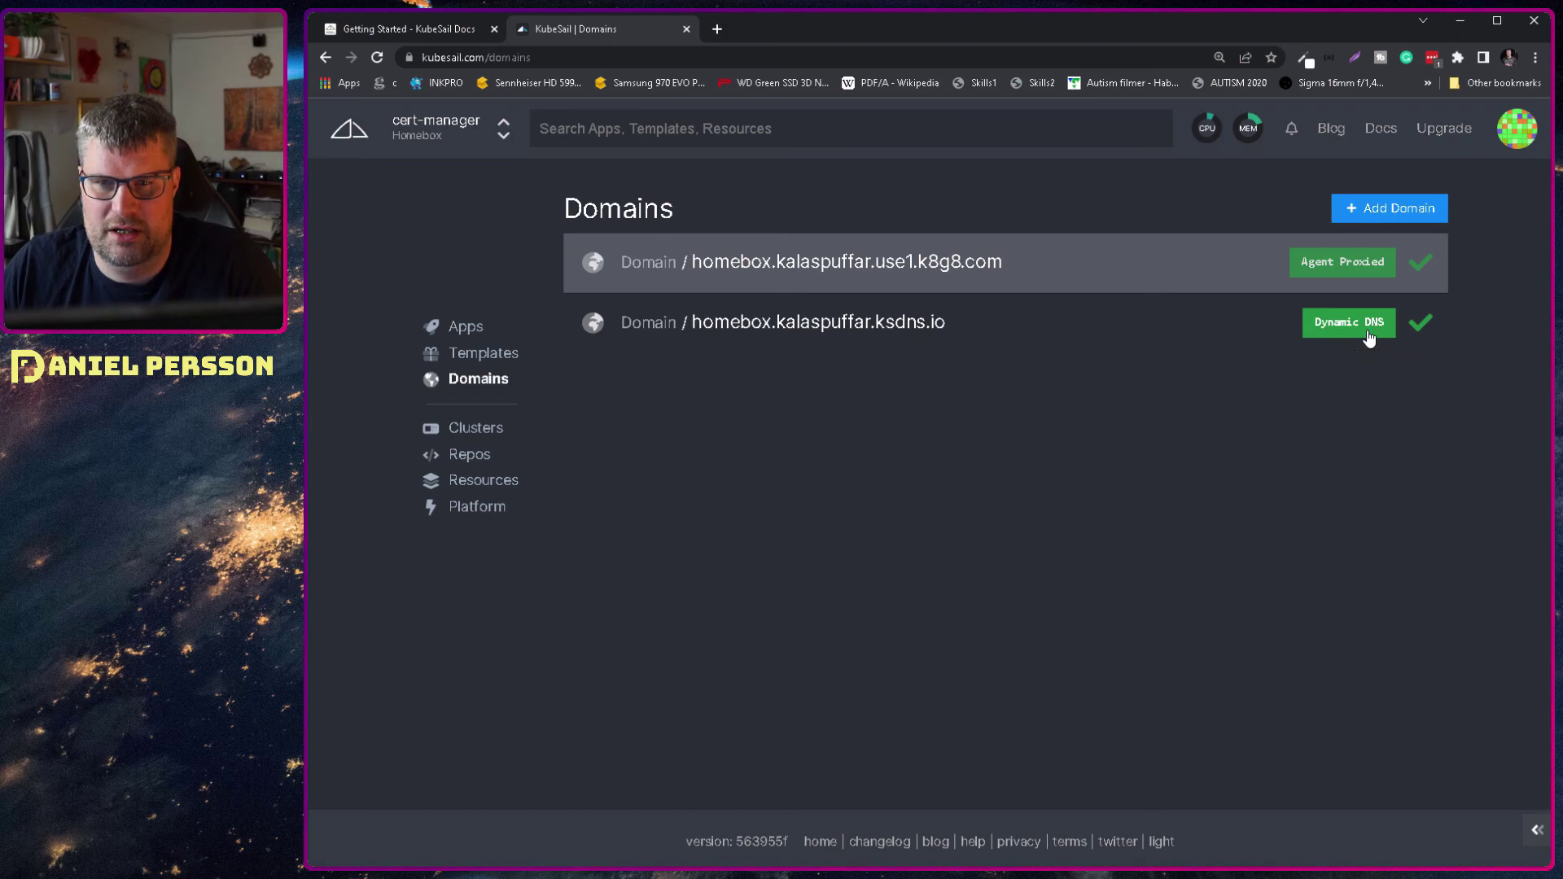
pyautogui.click(1368, 336)
pyautogui.click(1307, 355)
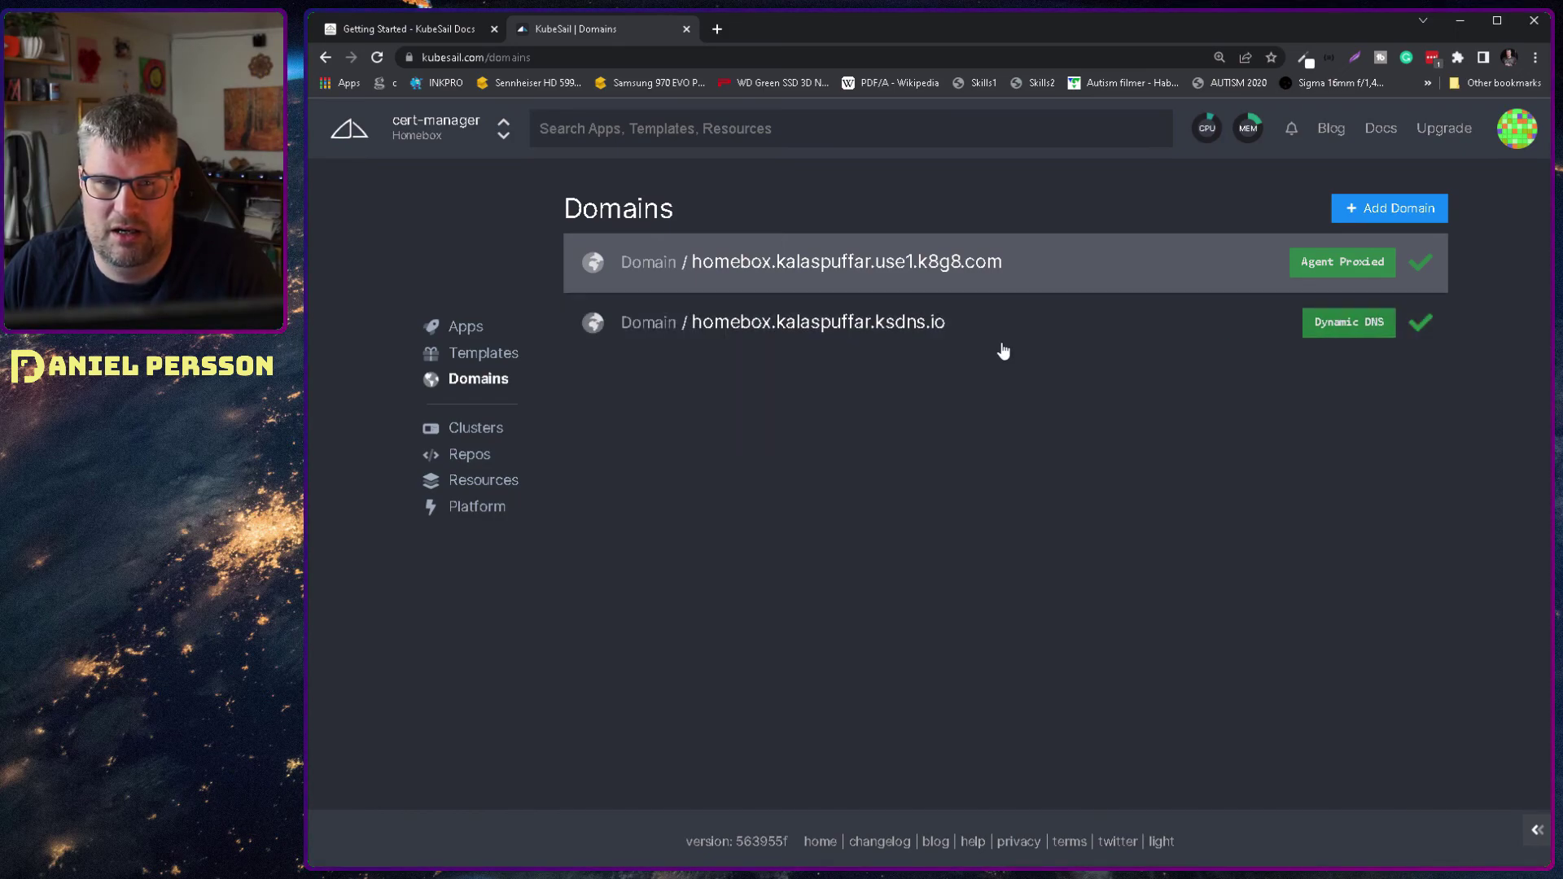
pyautogui.moveTo(946, 342); pyautogui.dragTo(703, 345)
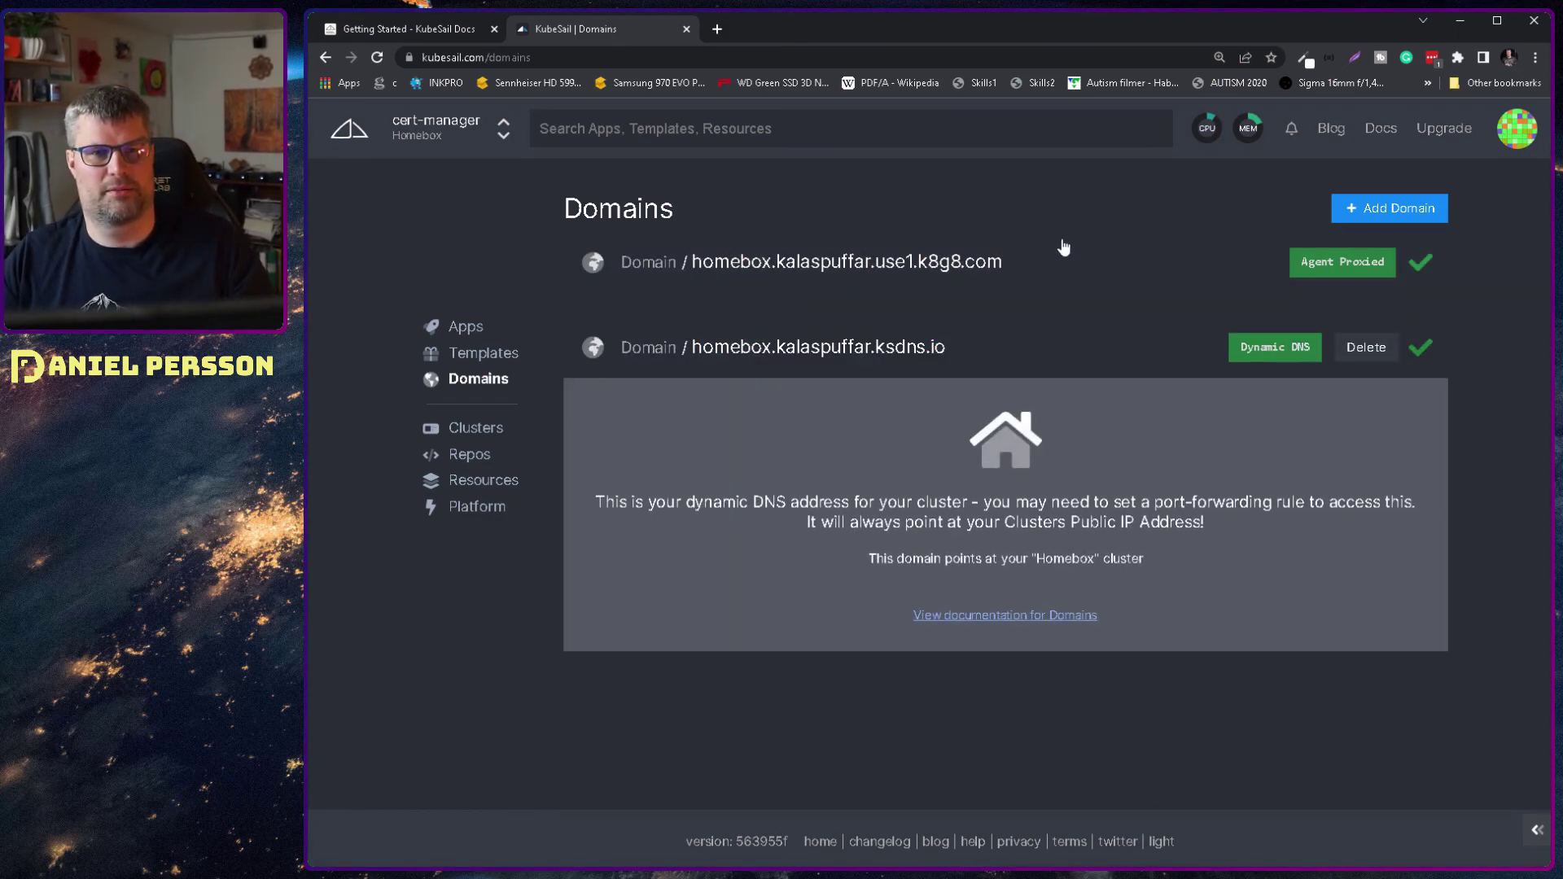
pyautogui.moveTo(1062, 252); pyautogui.dragTo(690, 263)
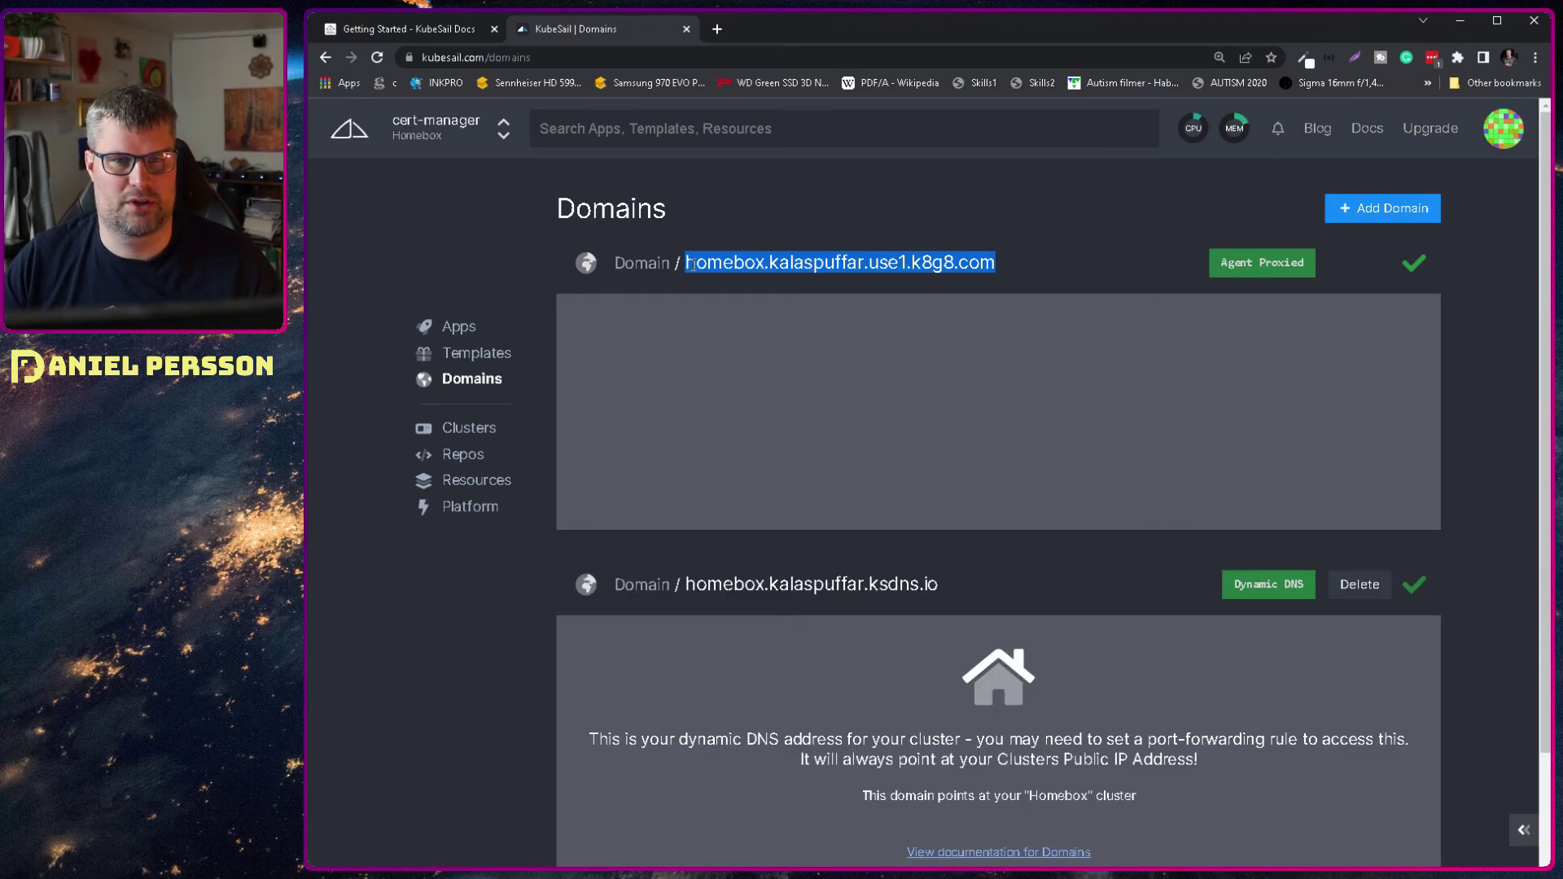
pyautogui.hotkey('alt', 'Tab')
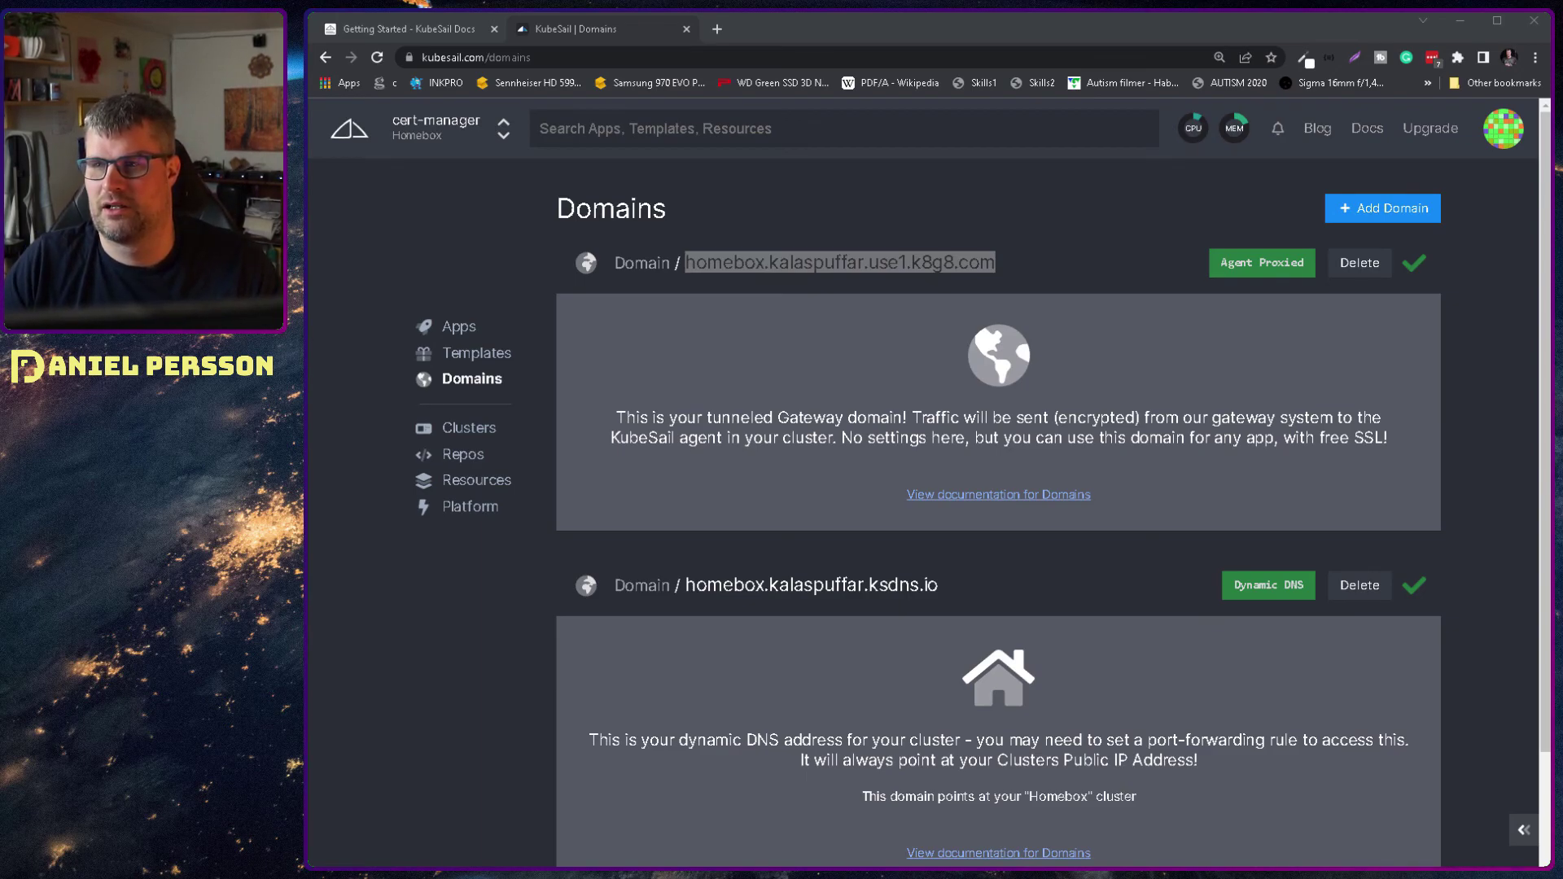
pyautogui.click(1184, 368)
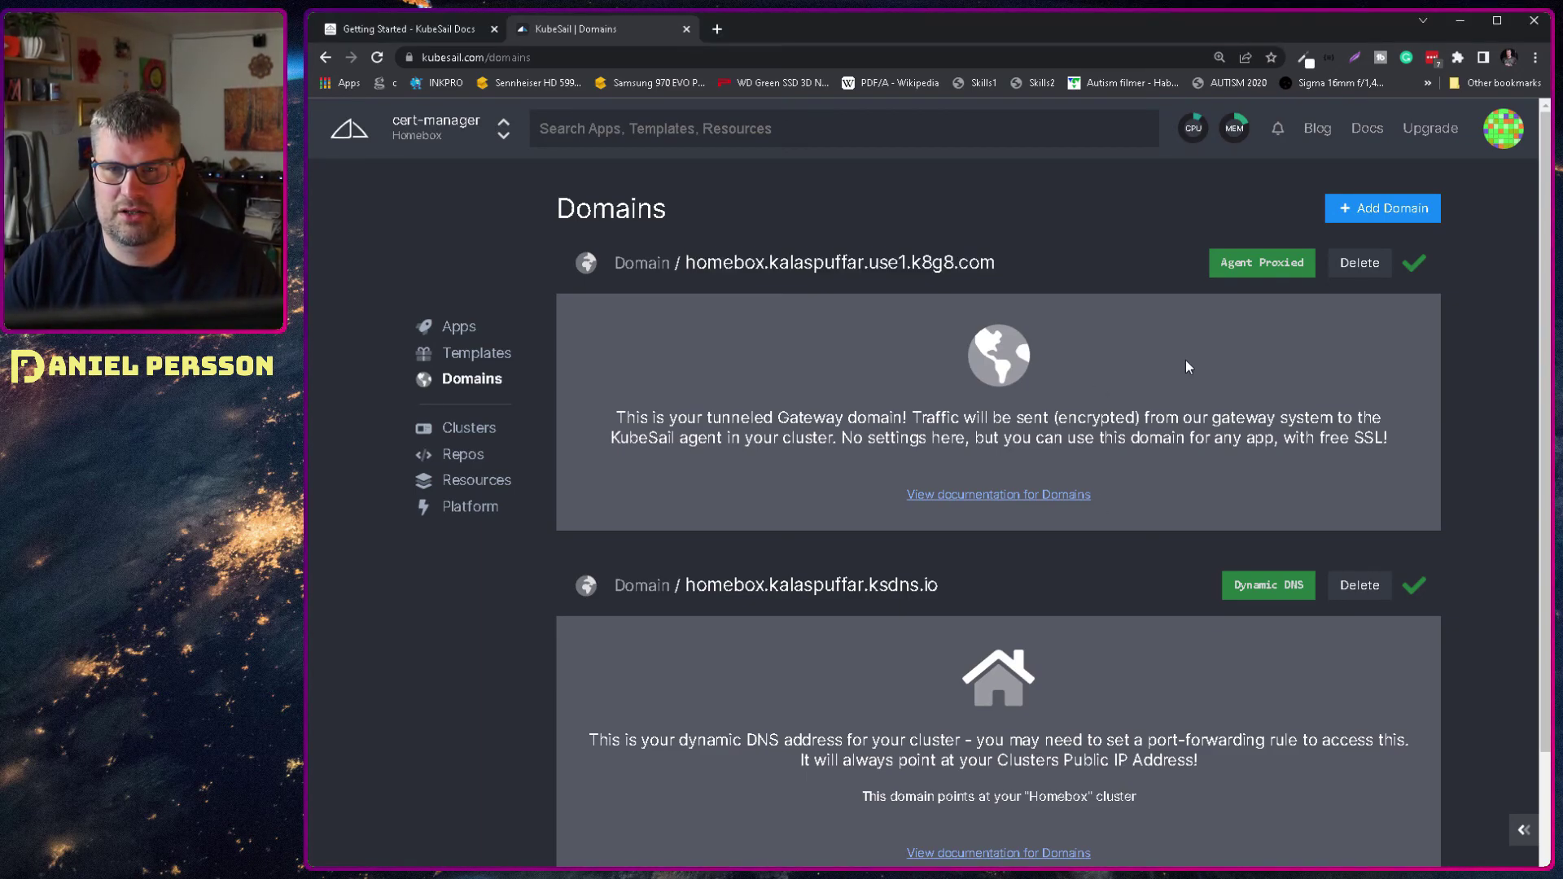
pyautogui.click(454, 360)
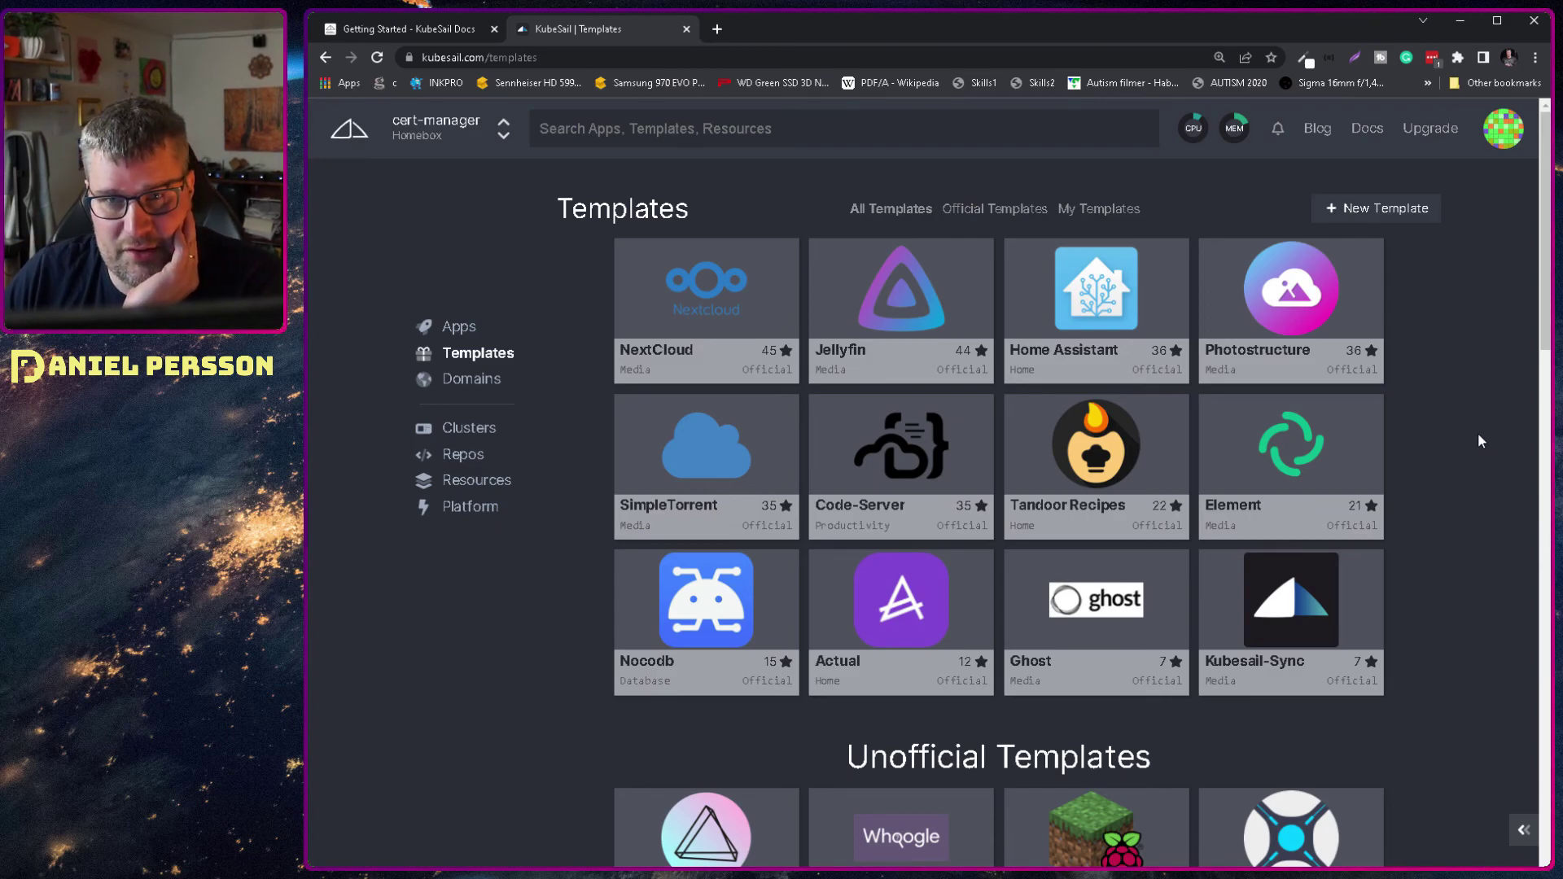
pyautogui.scroll(-4, 1383, 529)
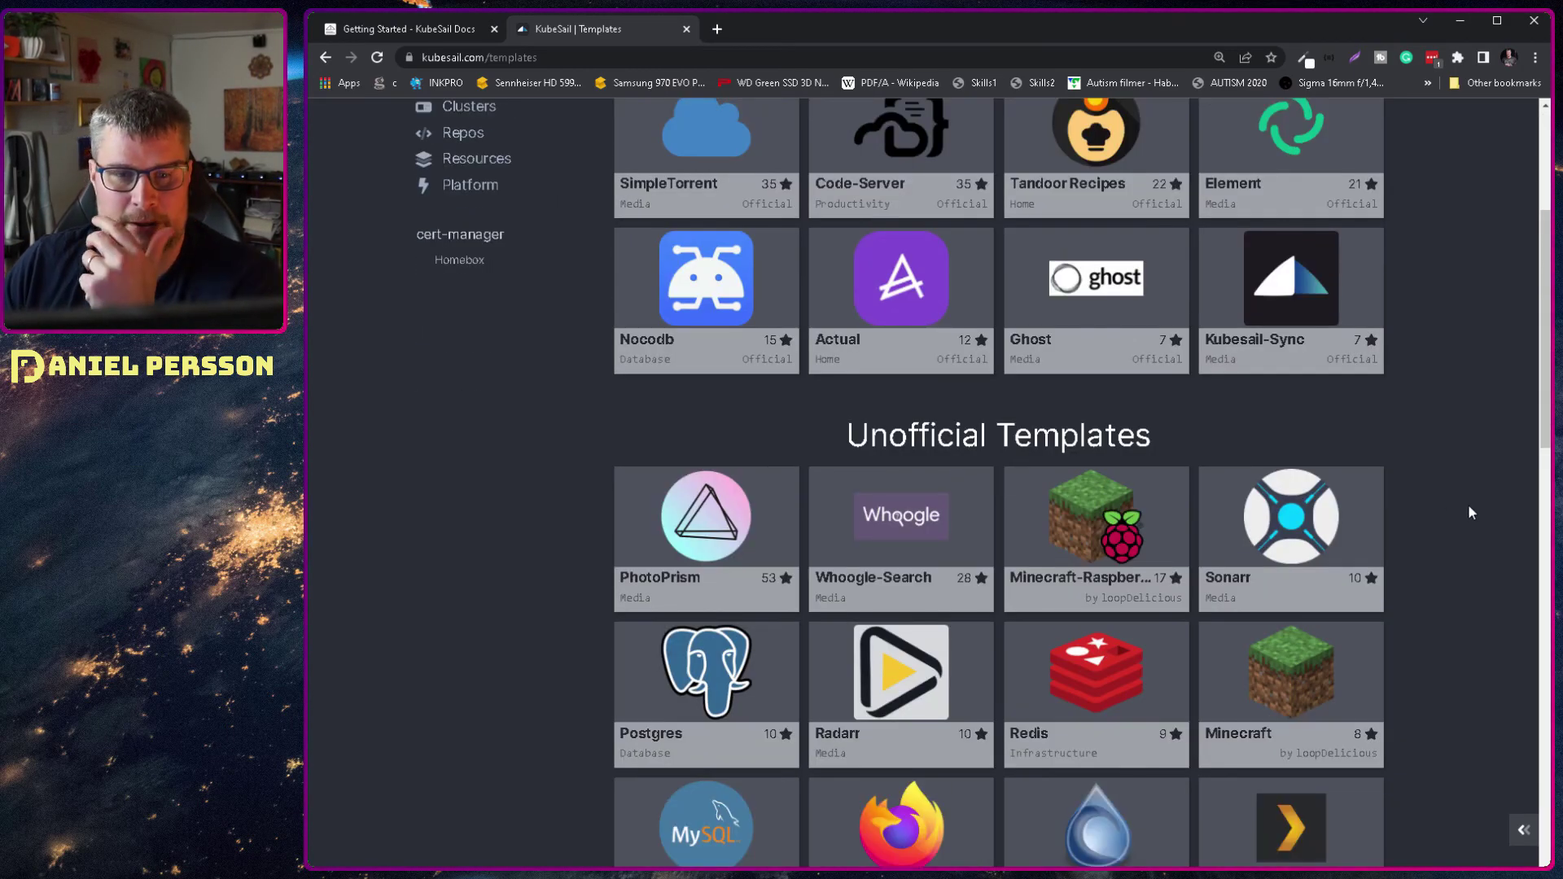
pyautogui.scroll(-3, 1470, 509)
pyautogui.scroll(-2, 1467, 501)
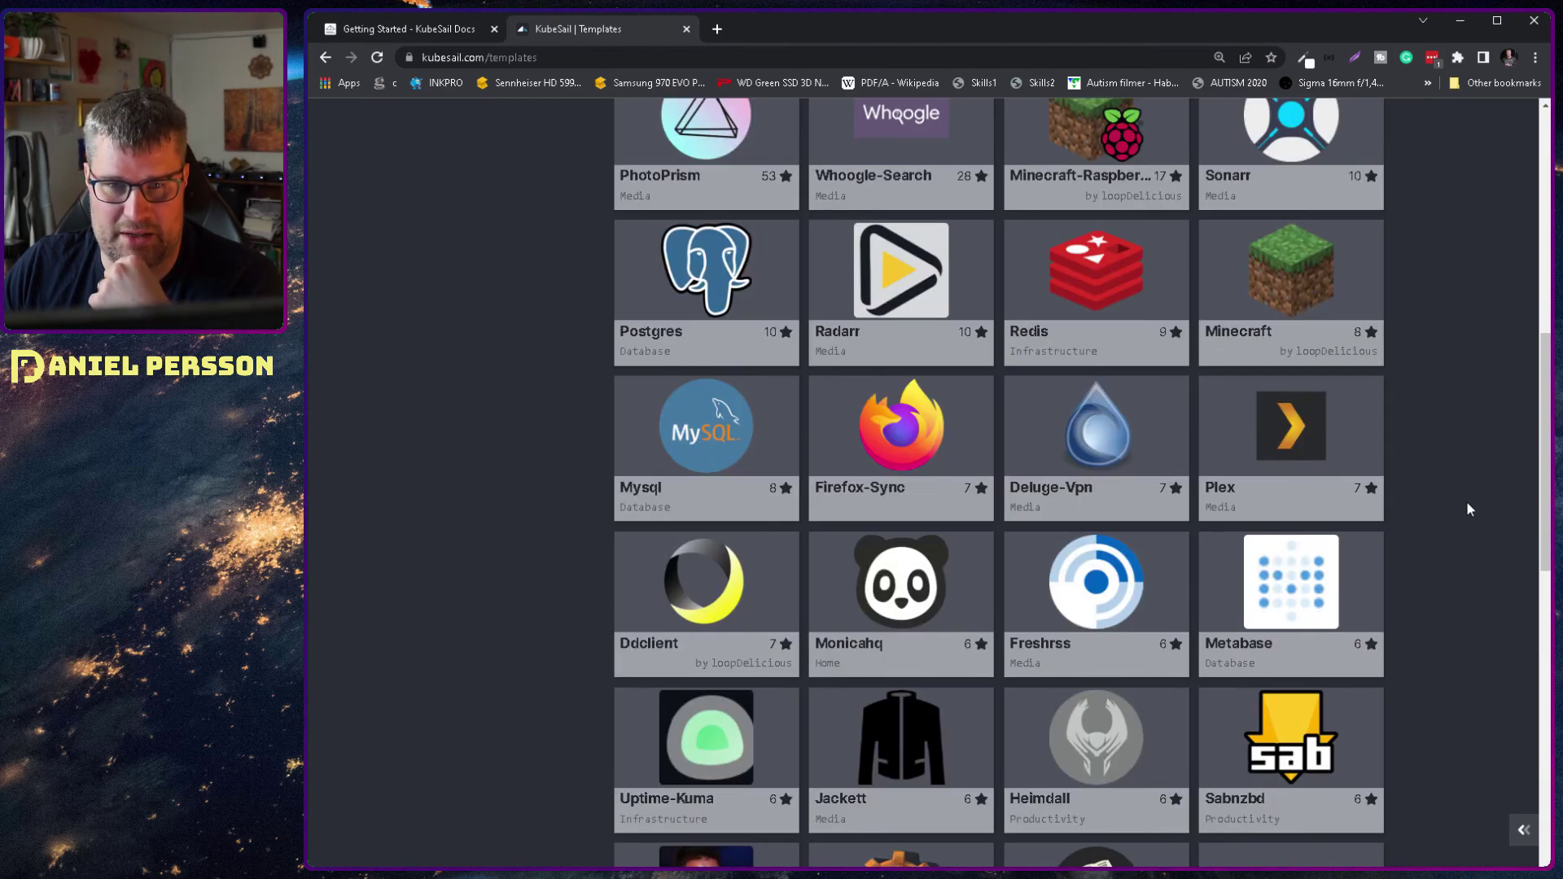
pyautogui.scroll(-4, 1468, 504)
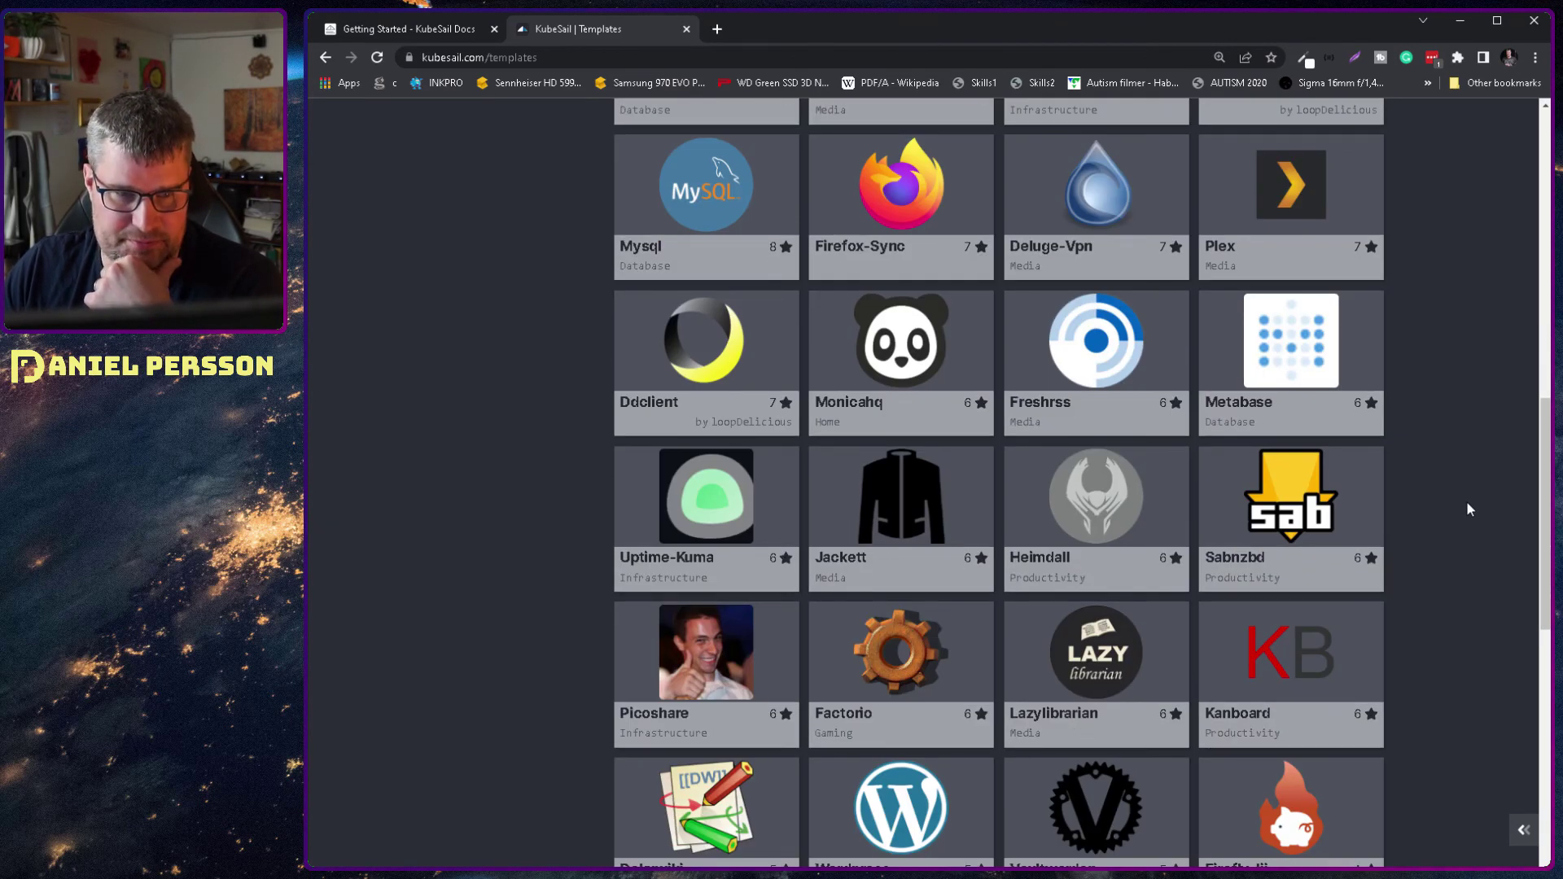
pyautogui.scroll(-1, 1467, 500)
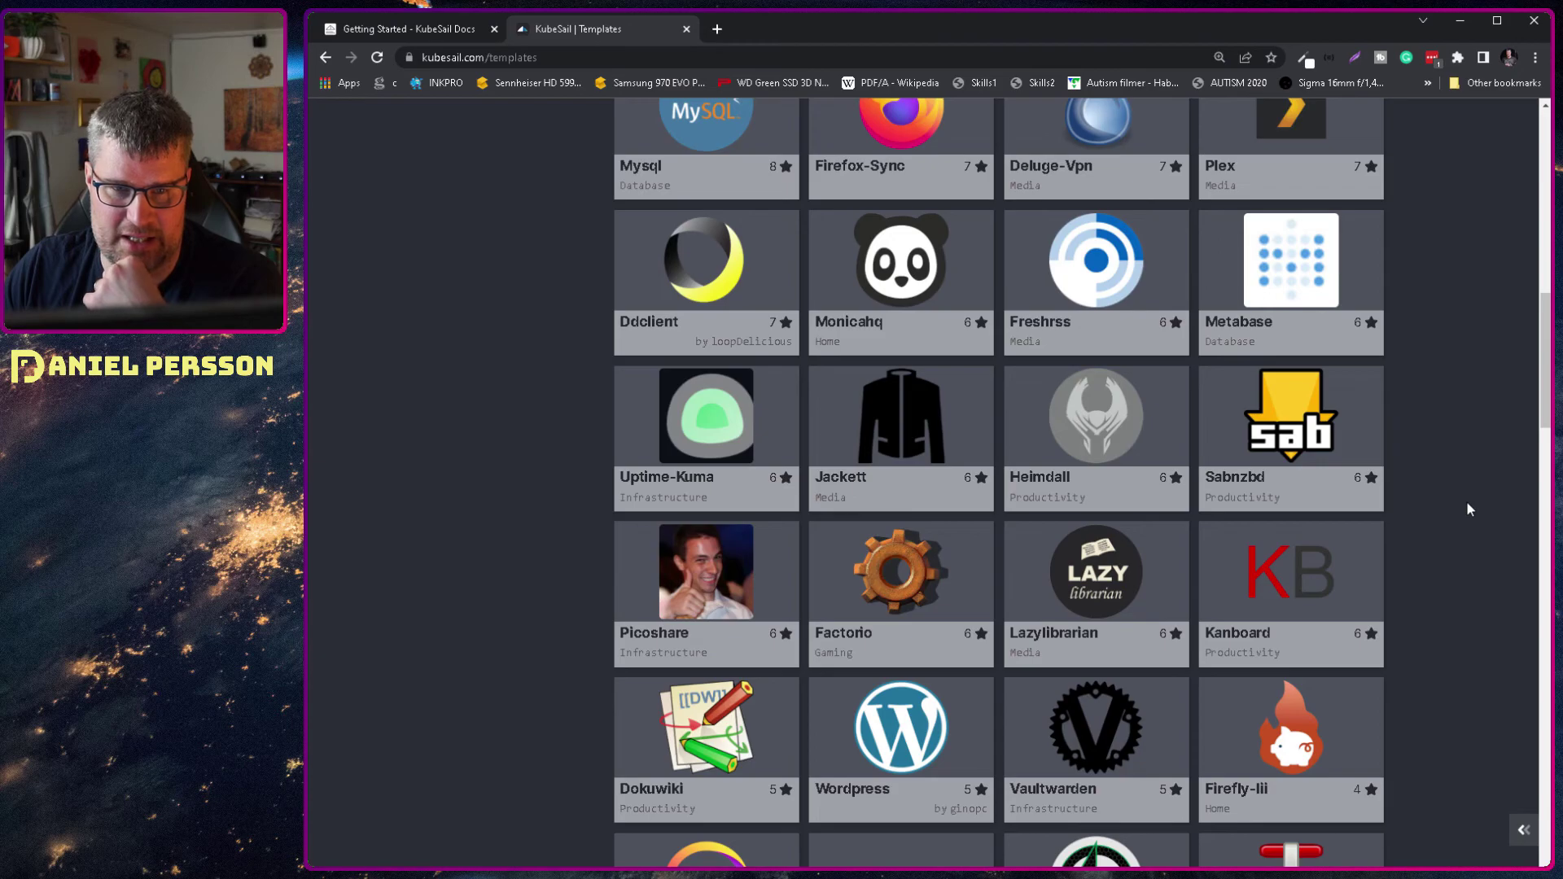
pyautogui.scroll(-4, 1465, 501)
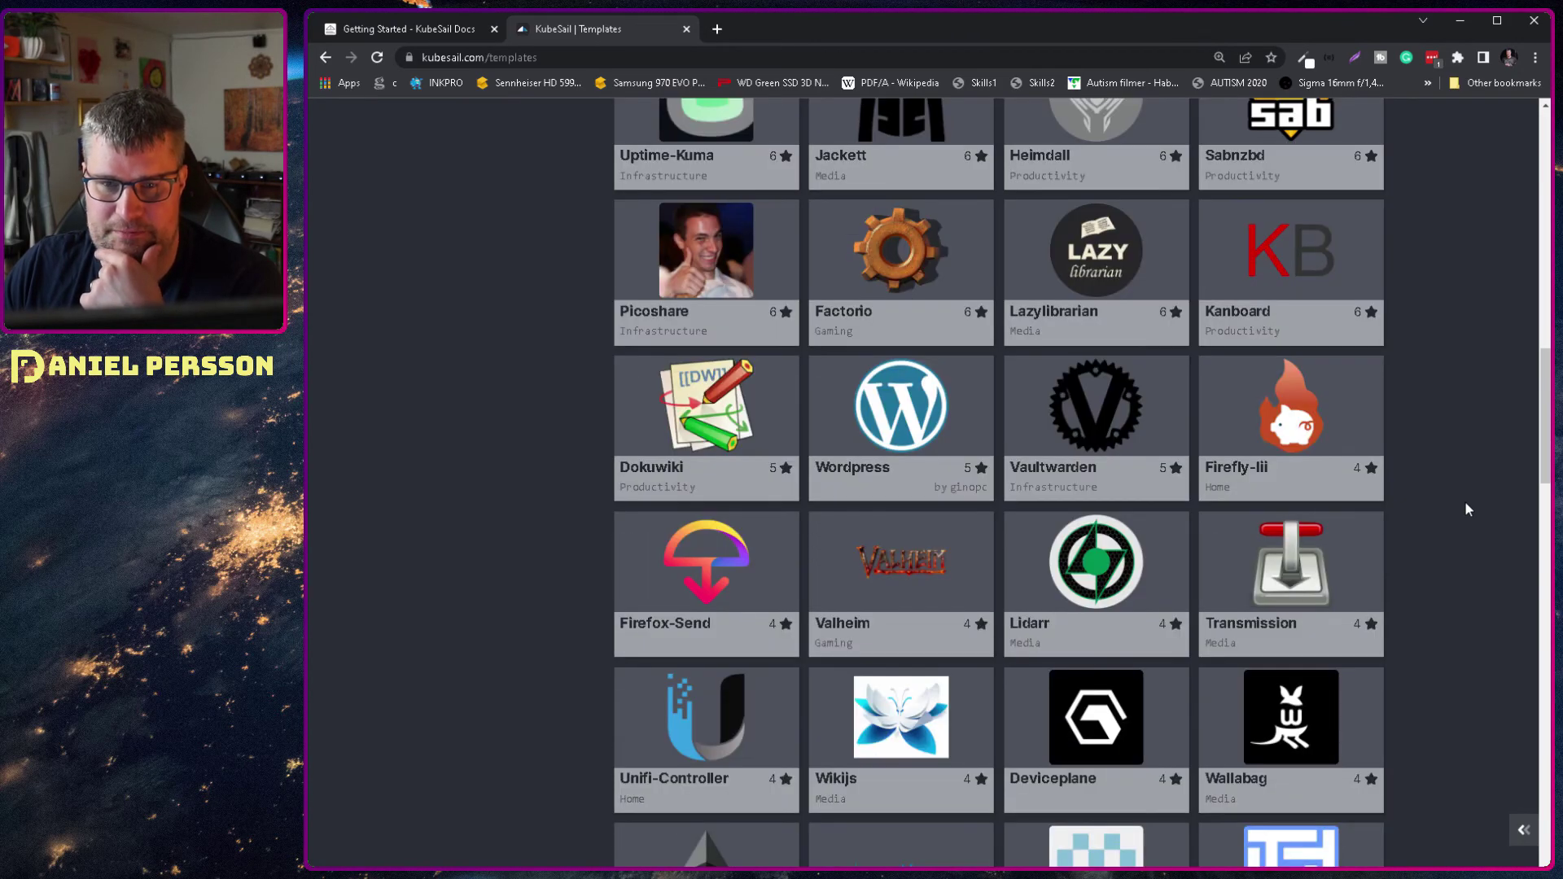
pyautogui.scroll(-2, 1465, 505)
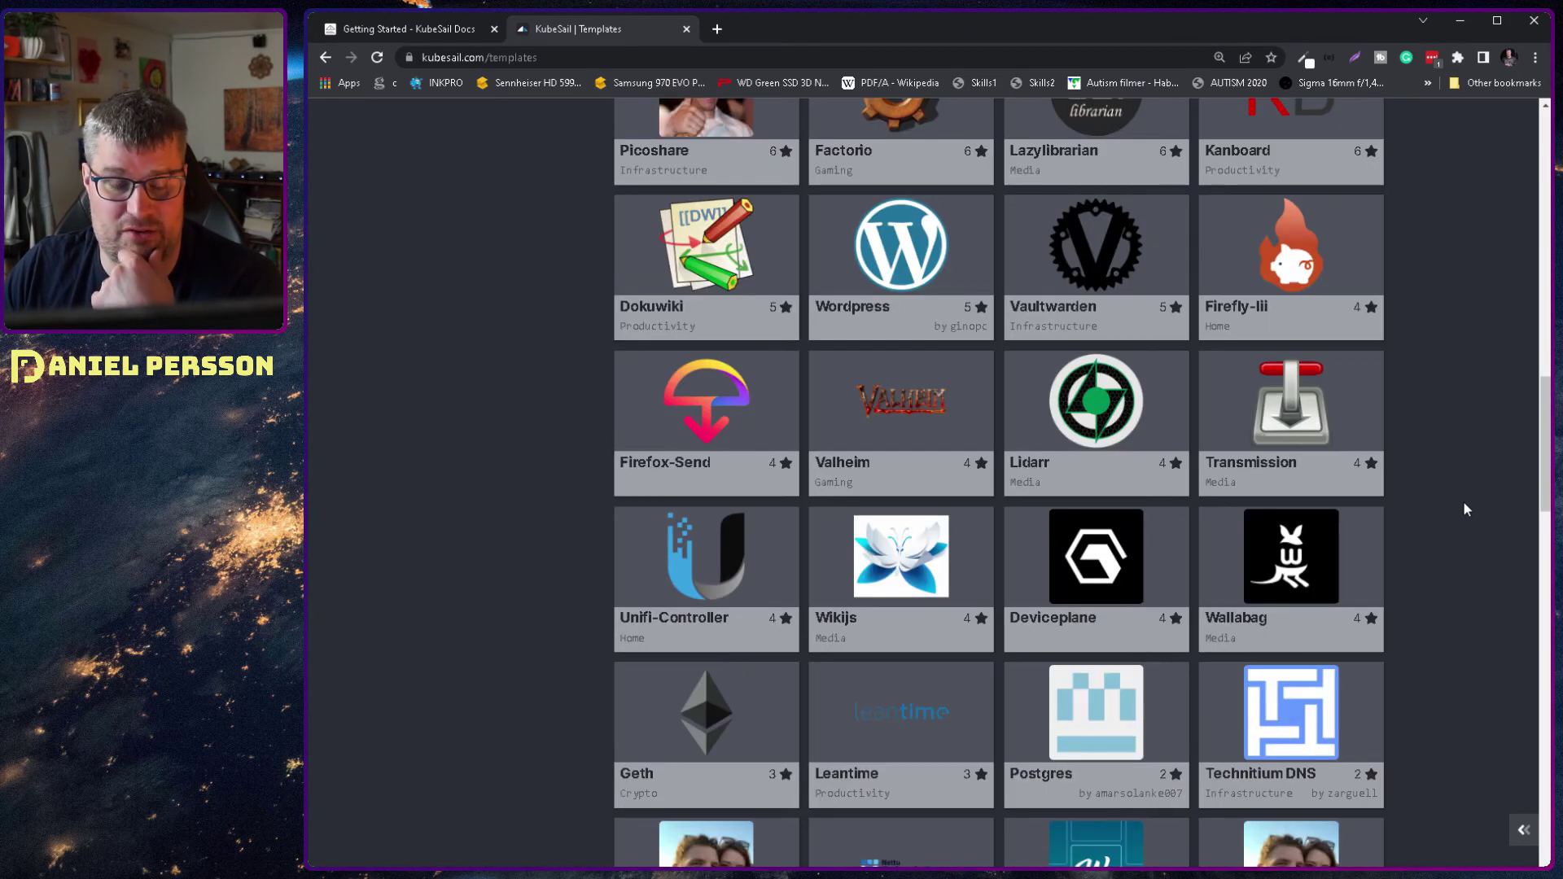
pyautogui.moveTo(890, 457)
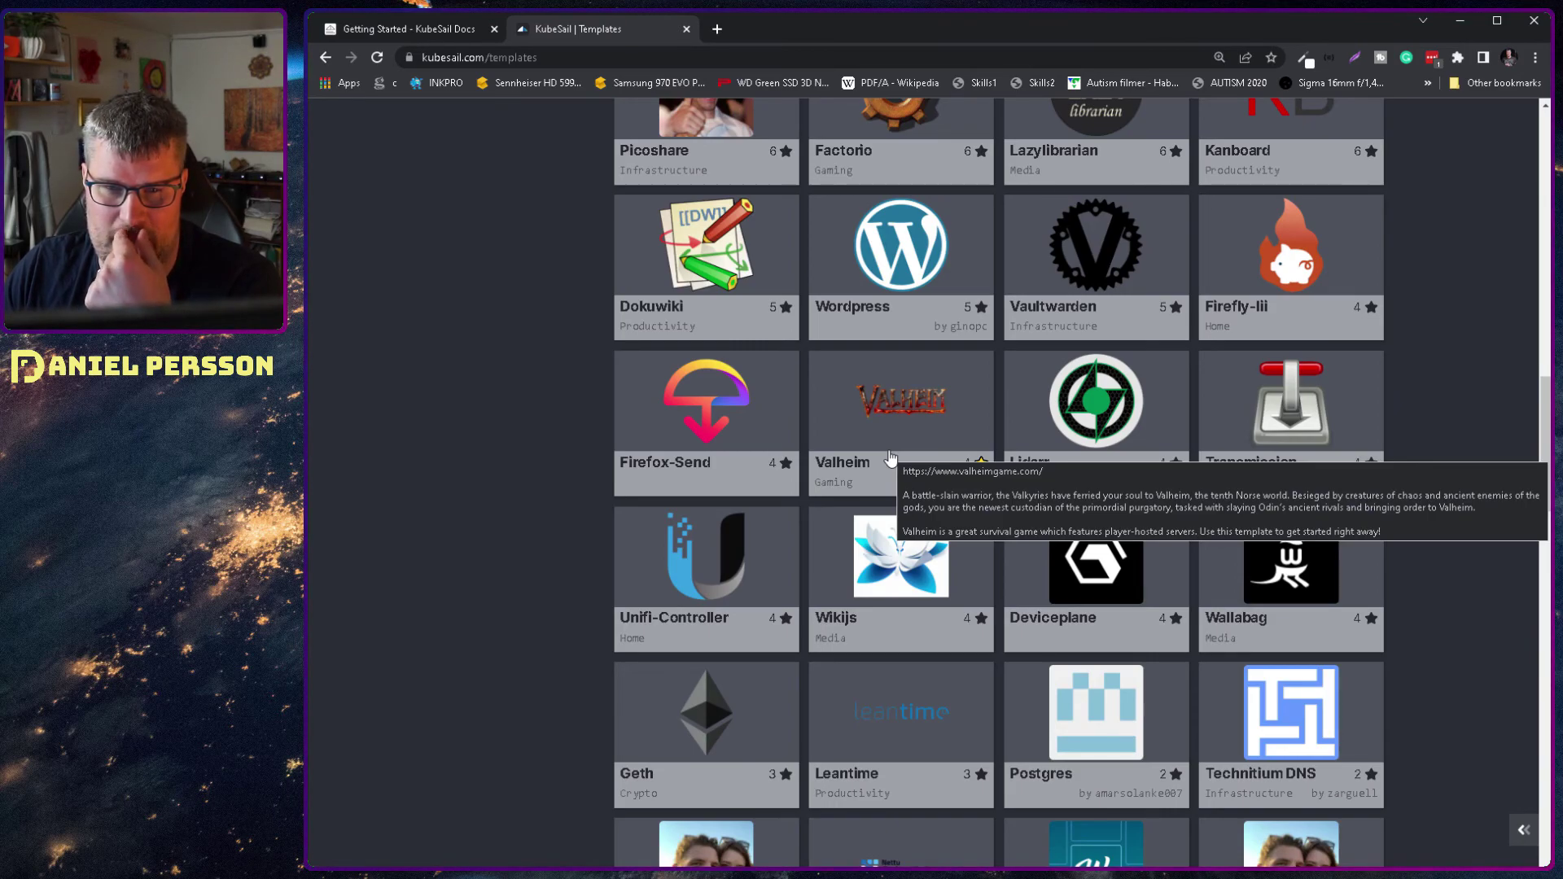
pyautogui.scroll(-4, 891, 455)
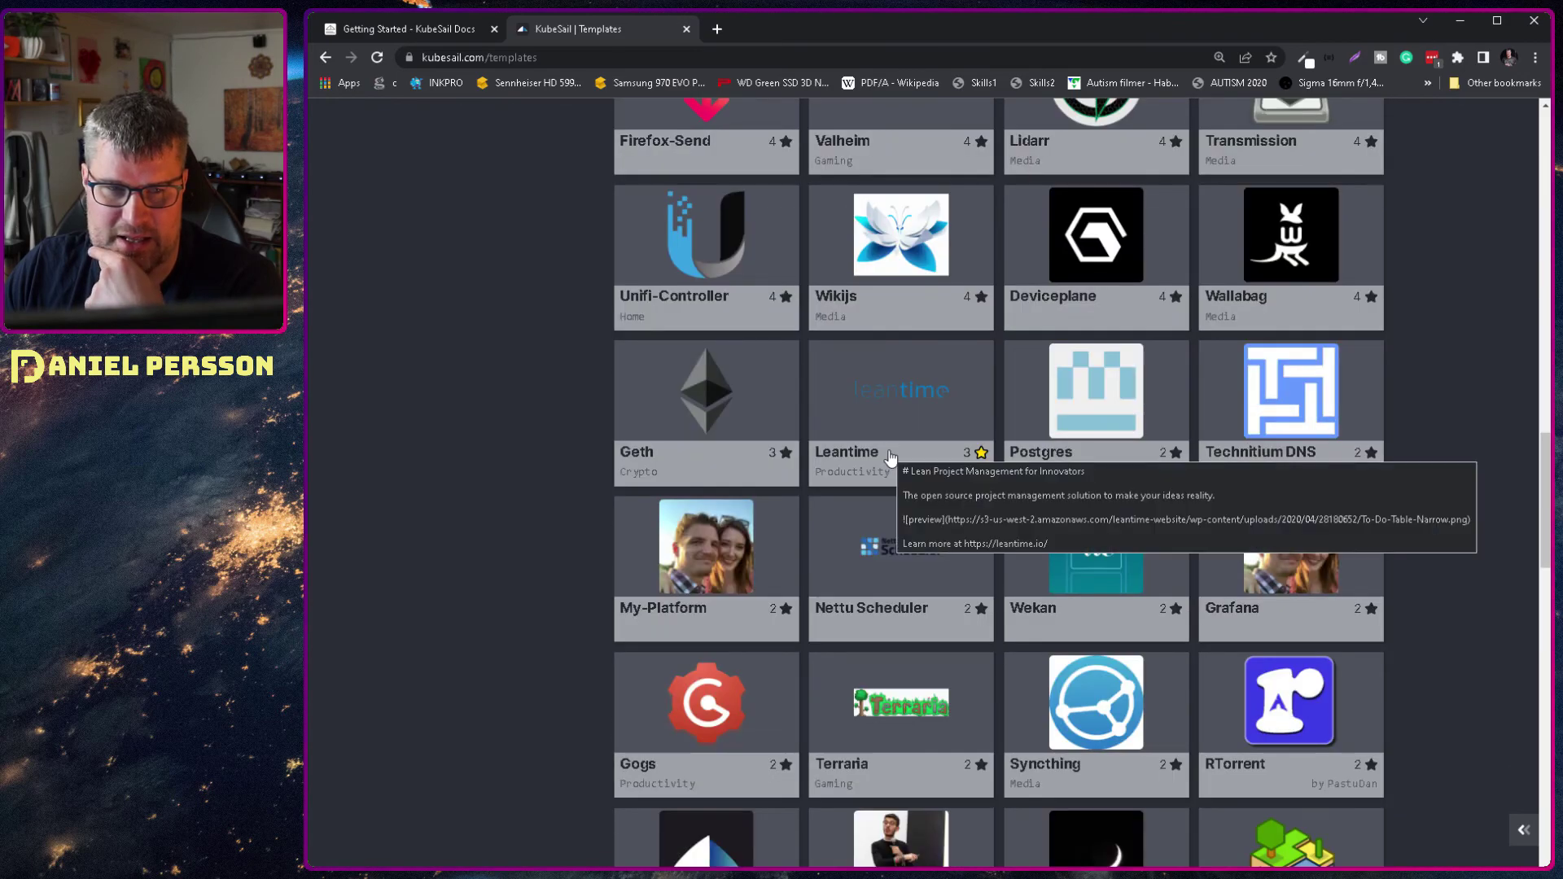
pyautogui.scroll(-1, 890, 455)
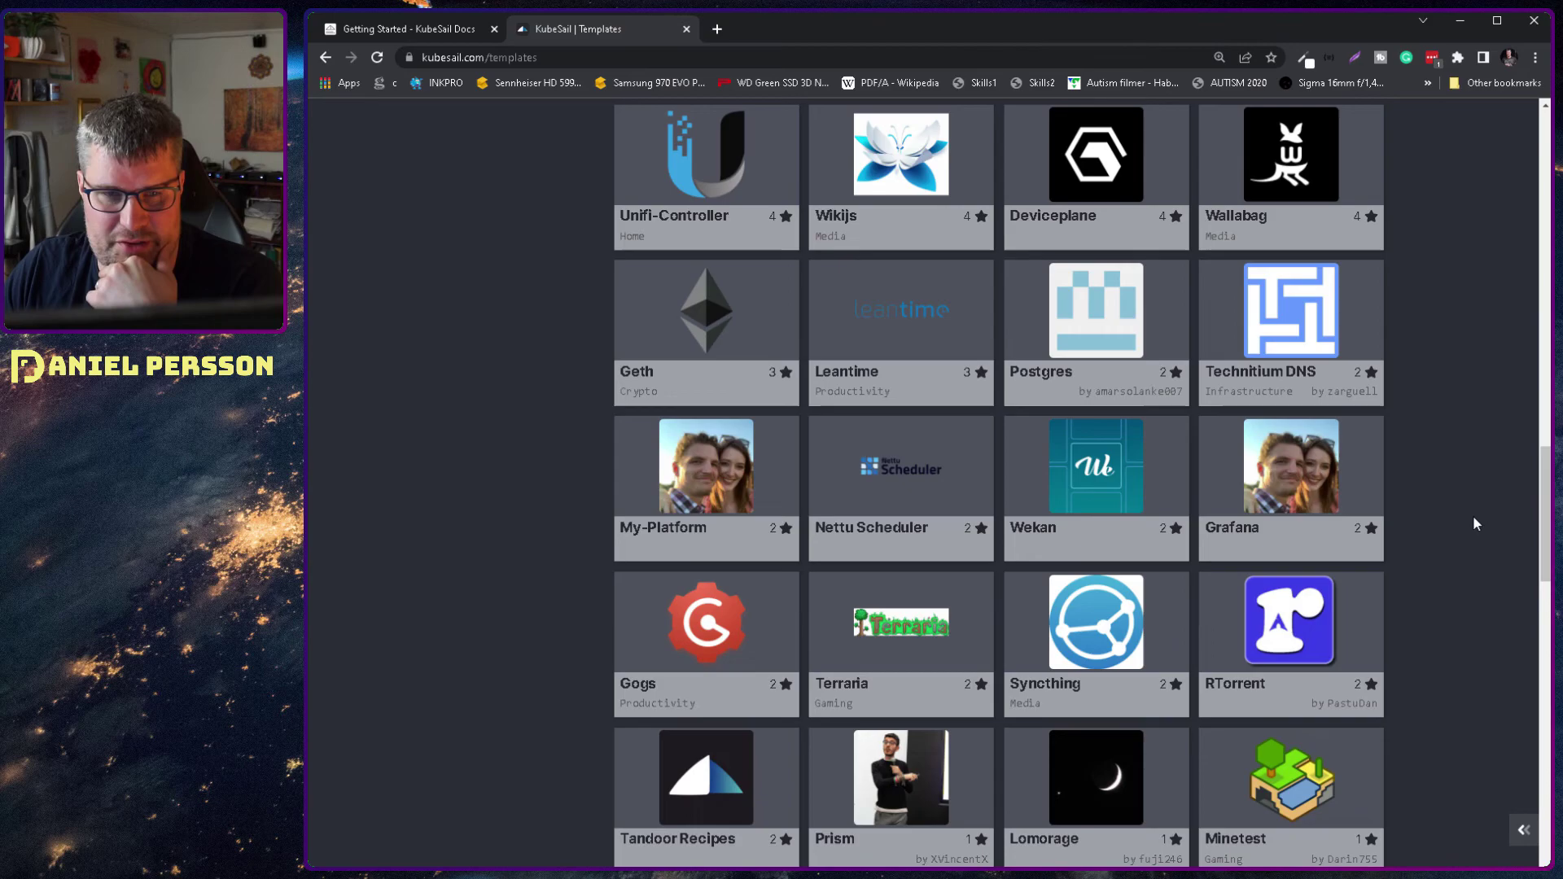
pyautogui.scroll(-3, 1496, 616)
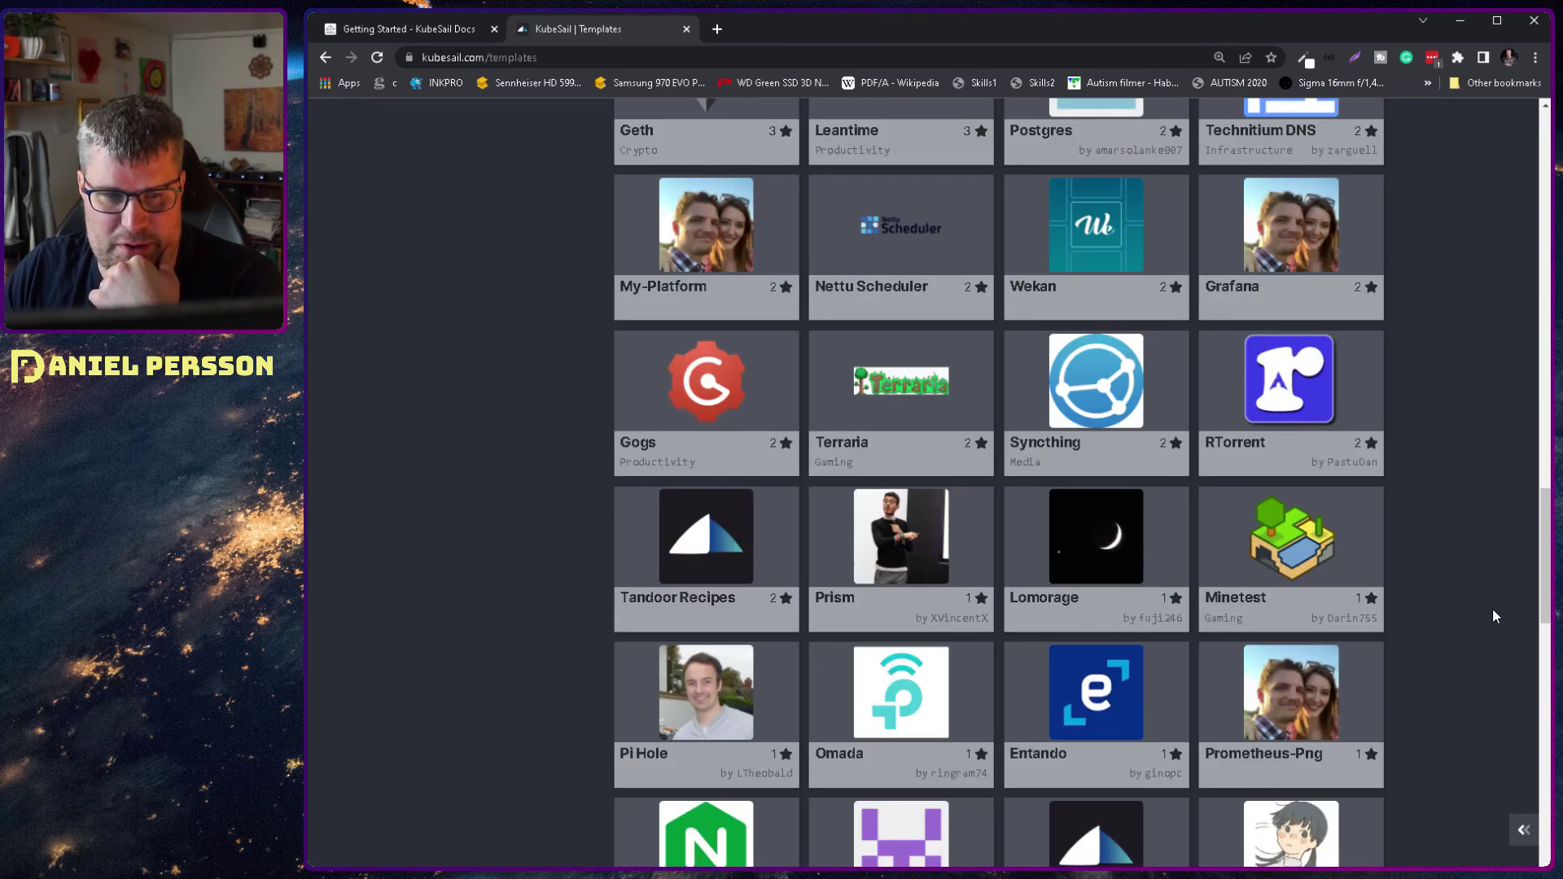
pyautogui.scroll(-6, 1492, 616)
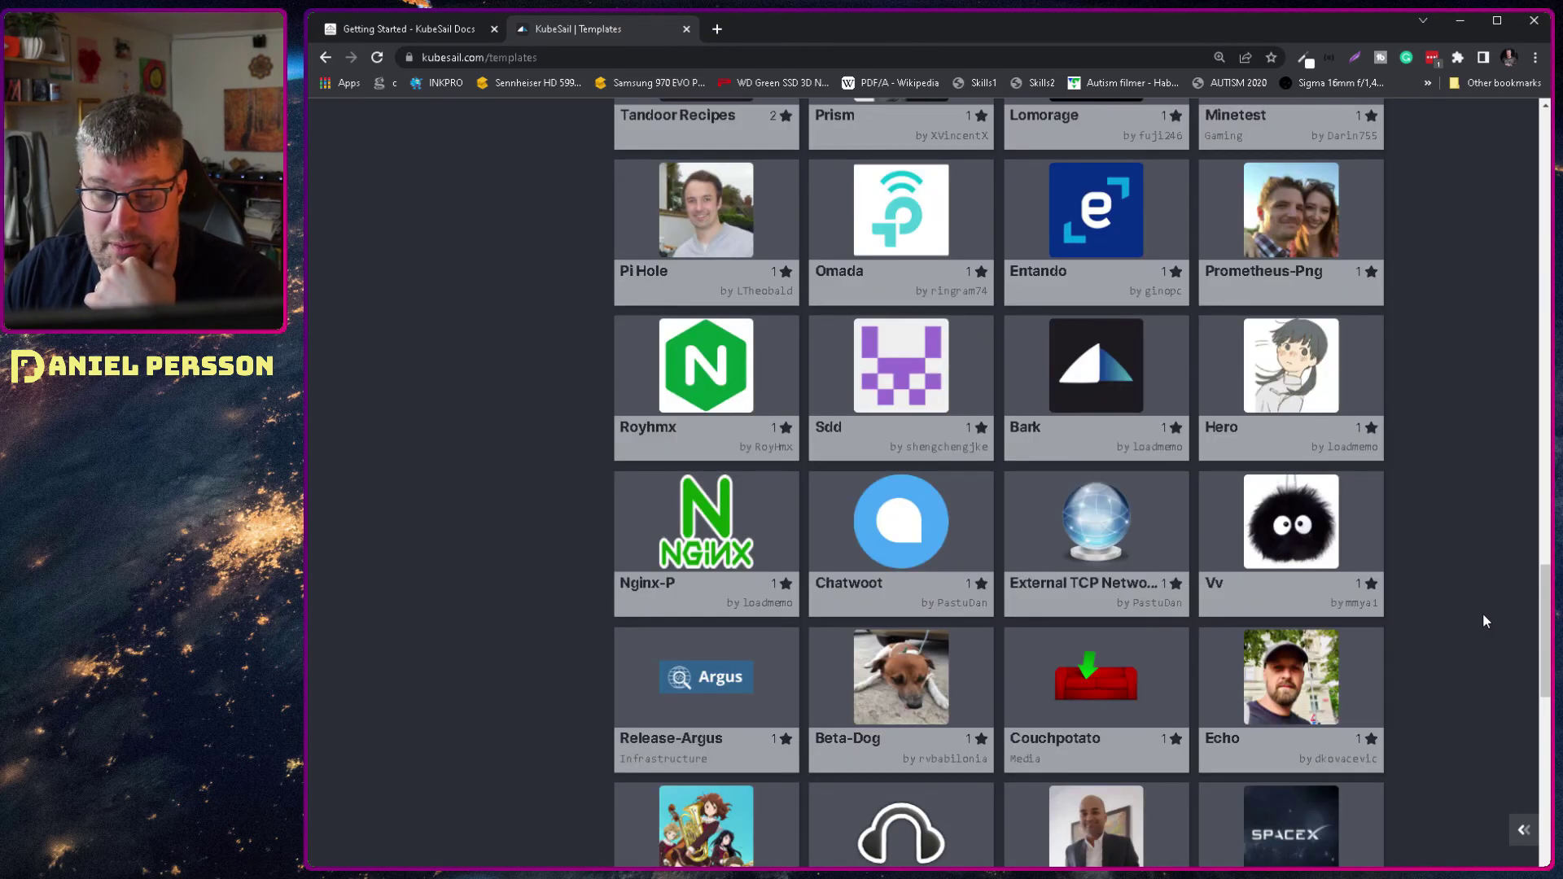
pyautogui.scroll(-3, 1483, 620)
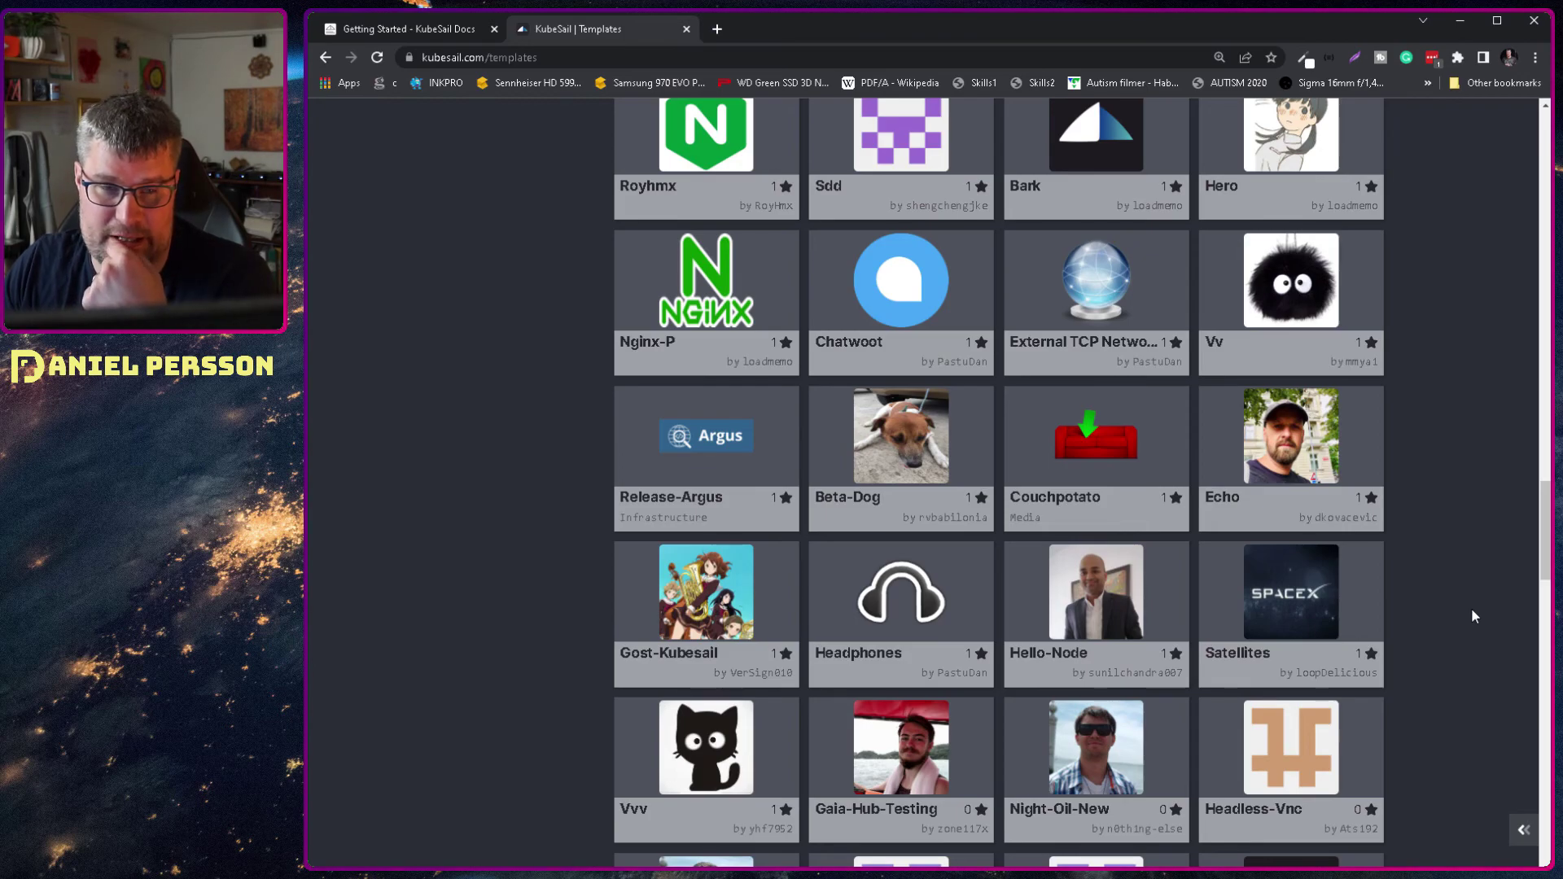
pyautogui.scroll(-3, 1471, 616)
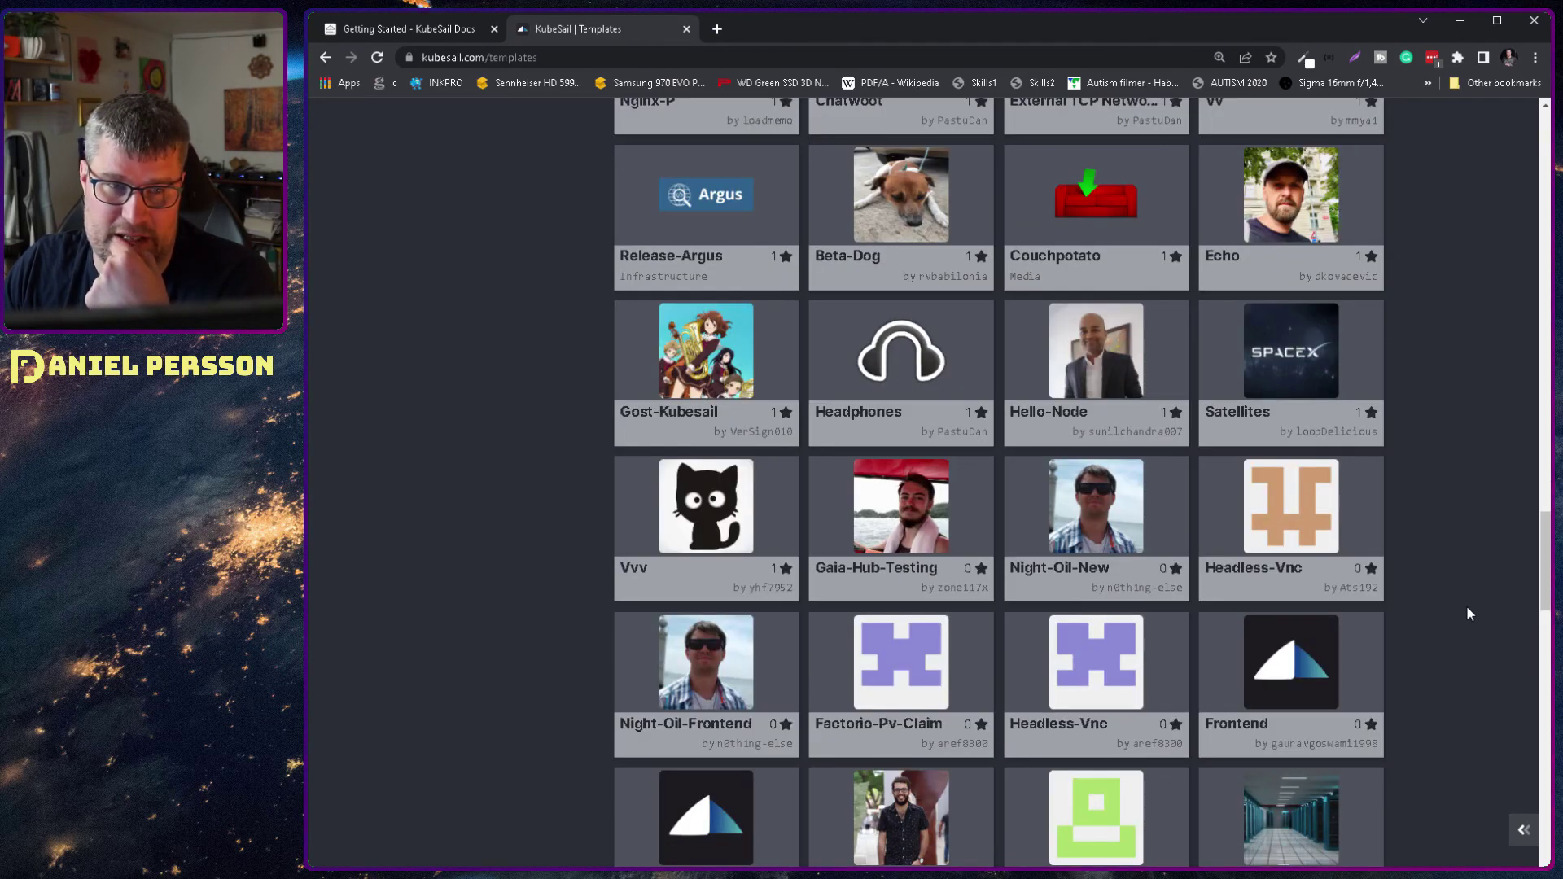
pyautogui.scroll(-3, 1467, 606)
pyautogui.scroll(-1, 1465, 607)
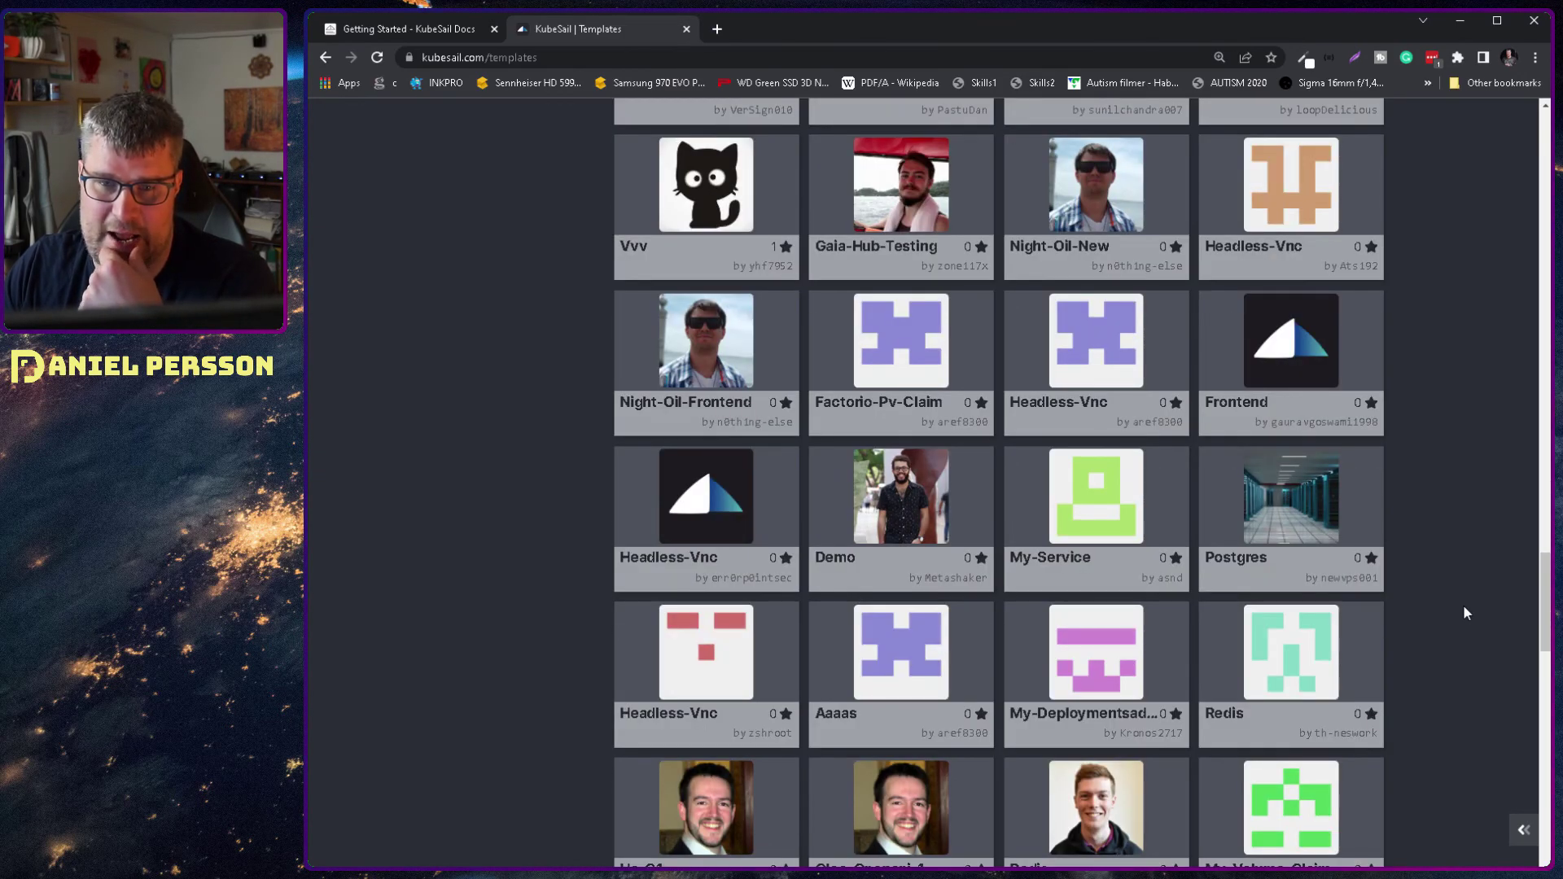
pyautogui.scroll(-2, 1460, 607)
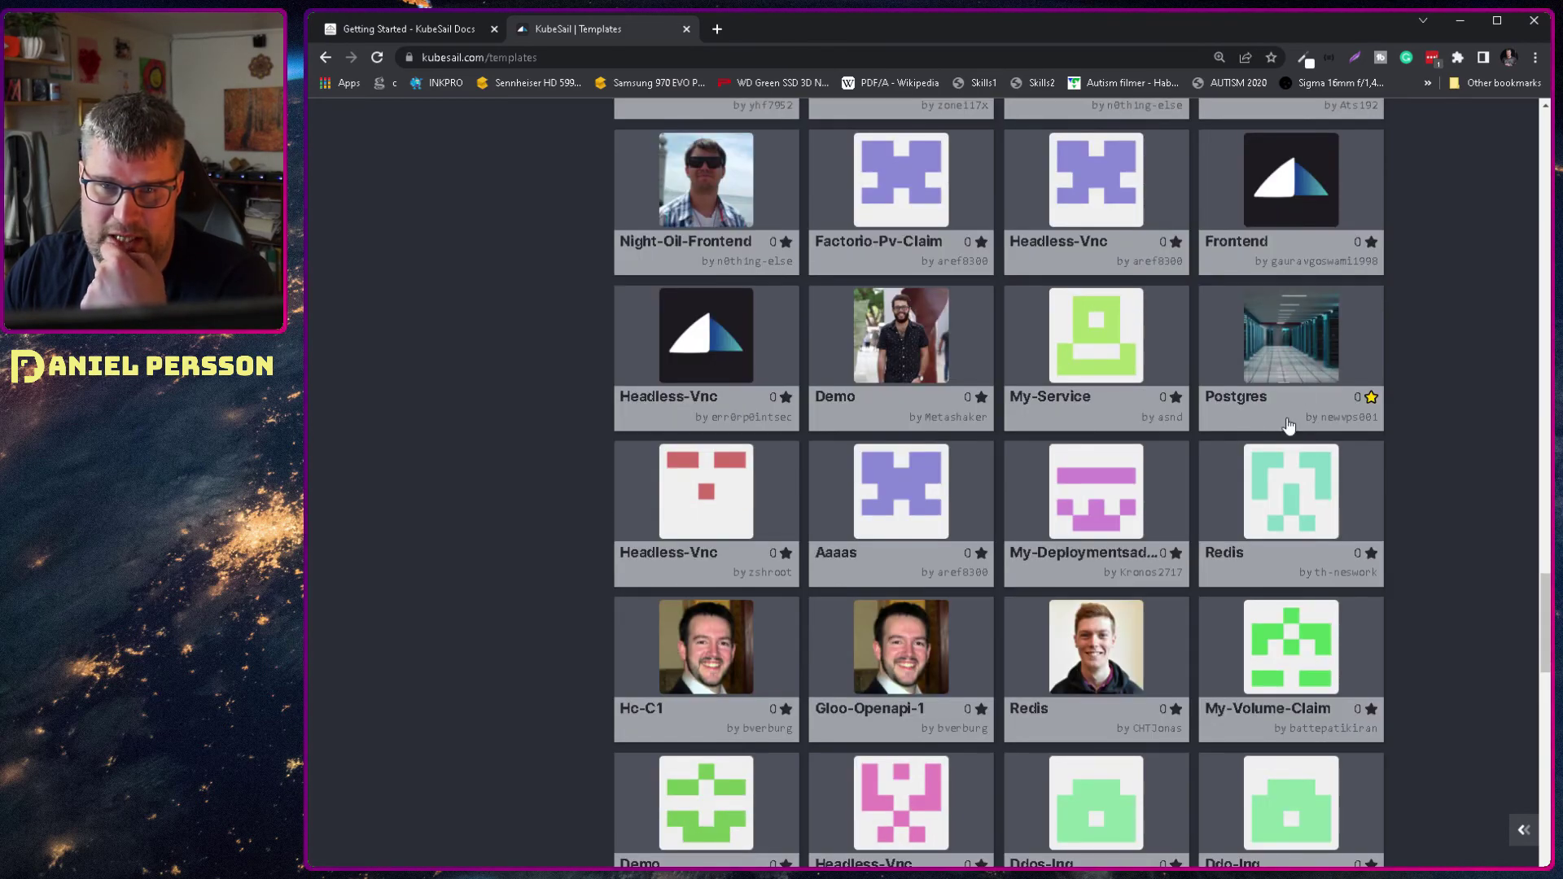
pyautogui.scroll(-12, 1117, 747)
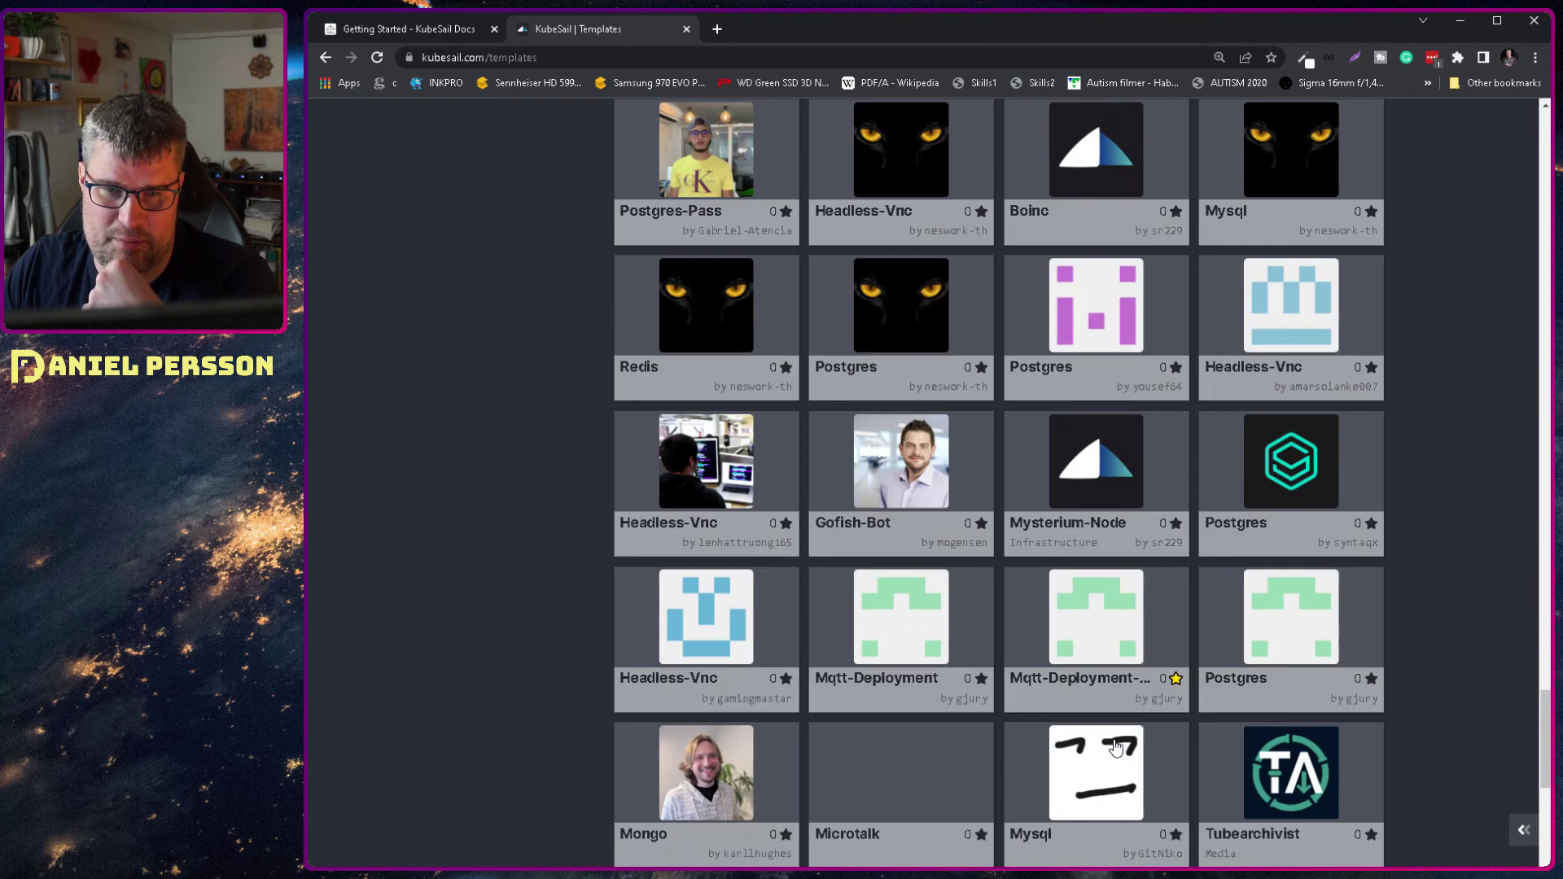
pyautogui.scroll(-3, 1117, 747)
pyautogui.scroll(-3, 1137, 598)
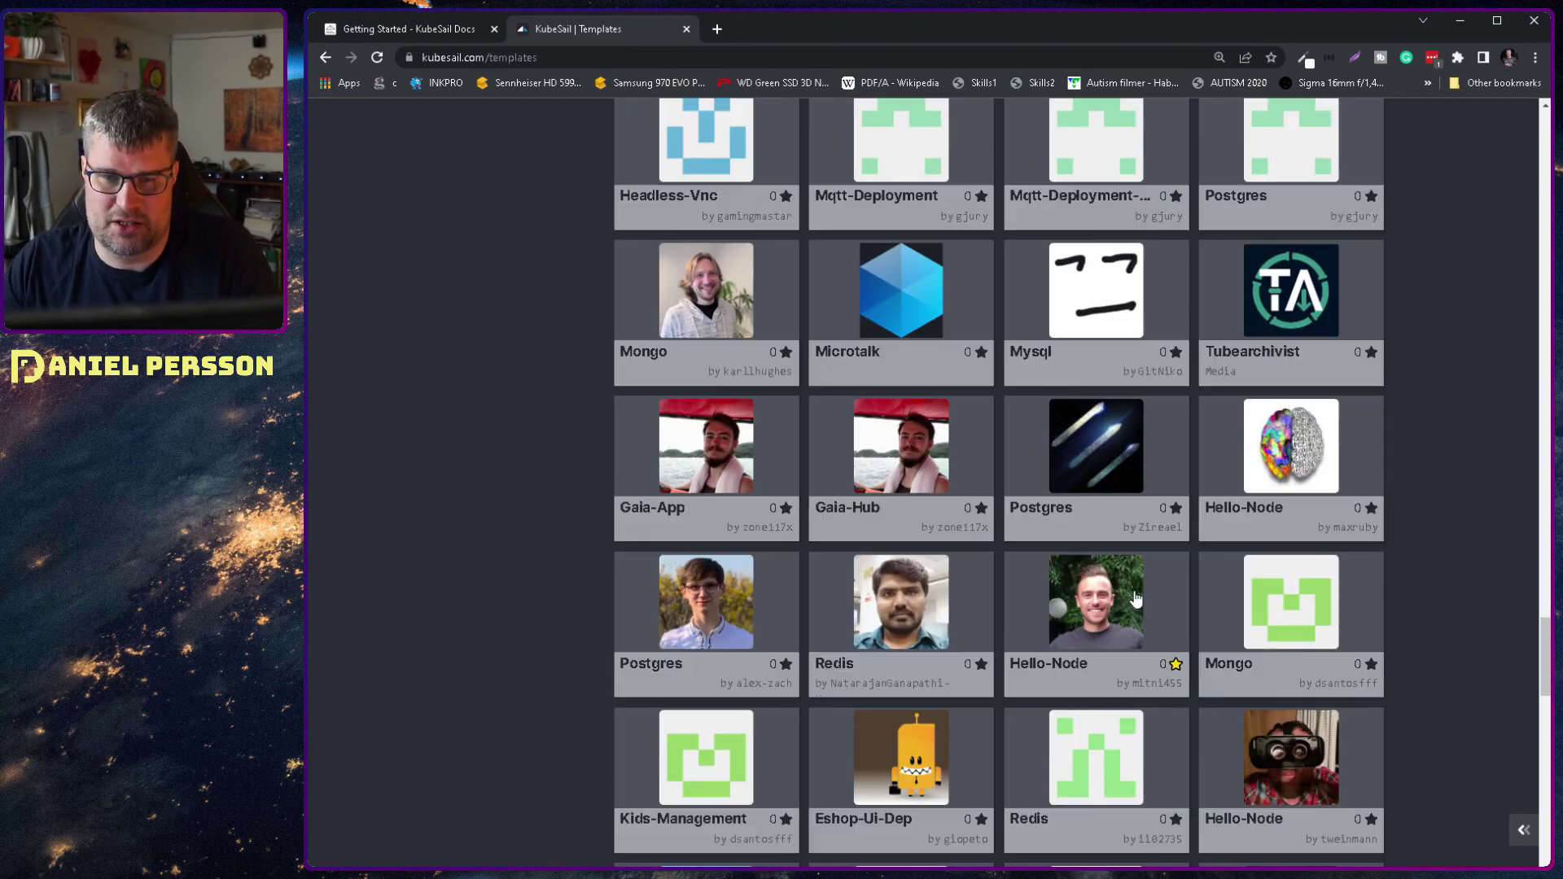
pyautogui.scroll(-1, 1137, 598)
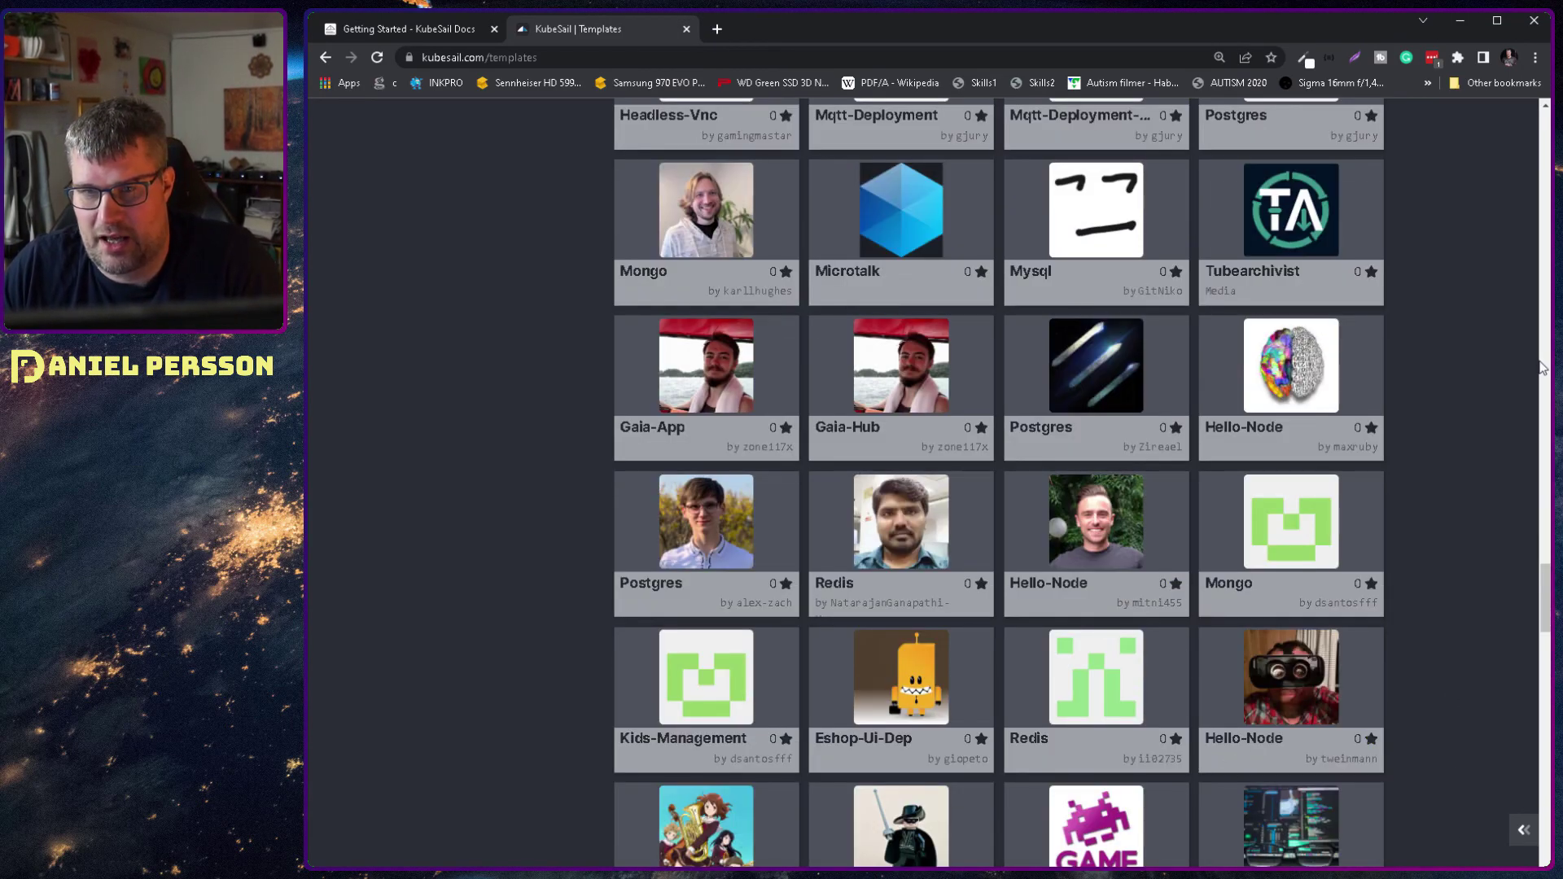
pyautogui.moveTo(1537, 645); pyautogui.dragTo(1541, 625)
pyautogui.scroll(-8, 1544, 643)
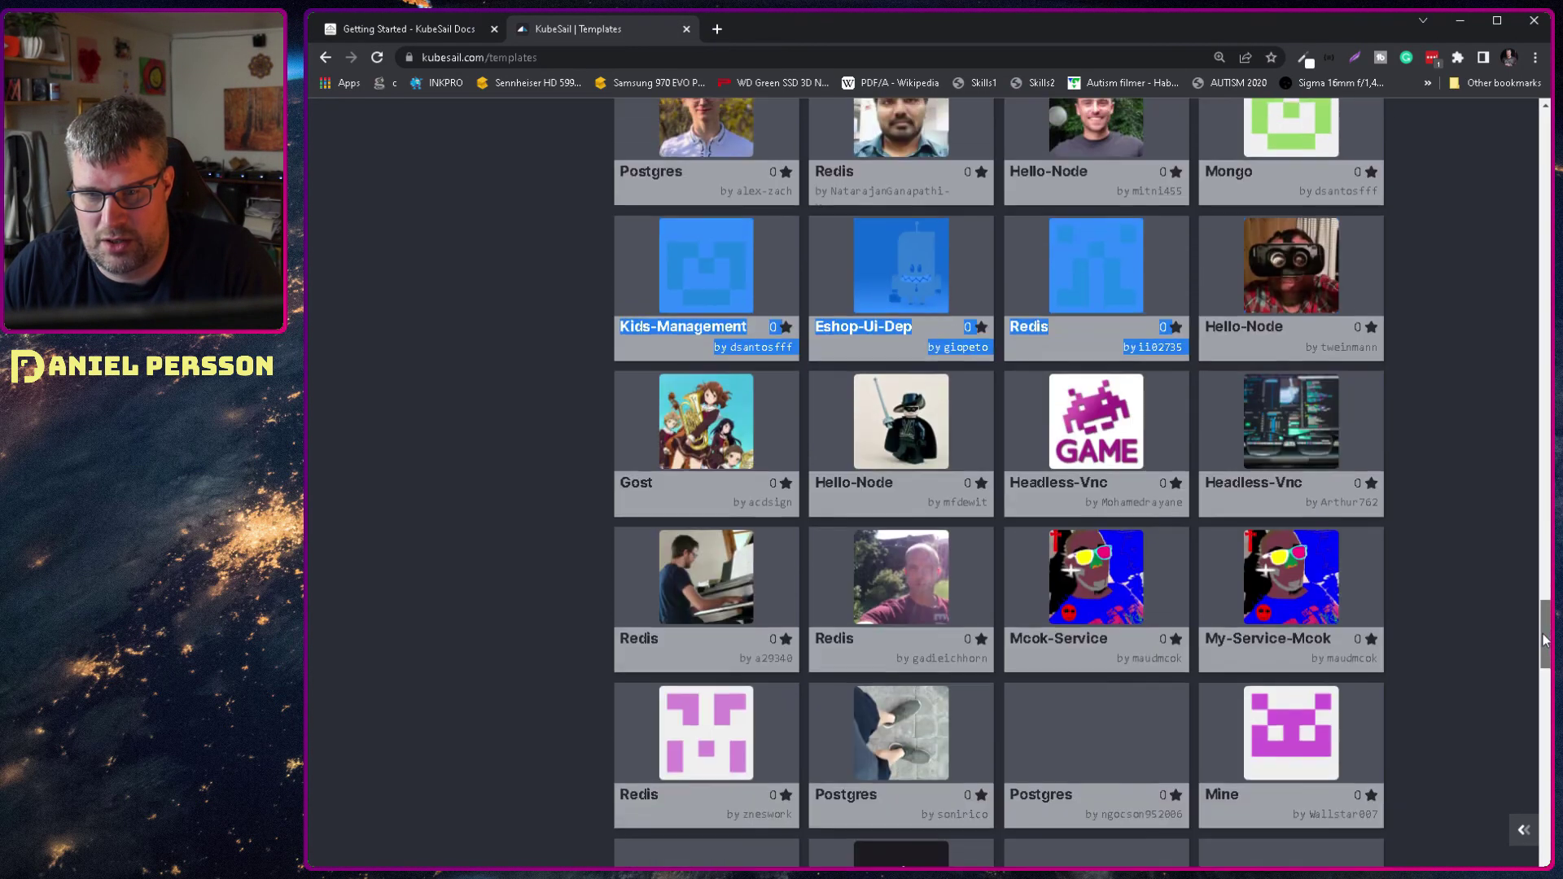
pyautogui.scroll(-15, 1544, 664)
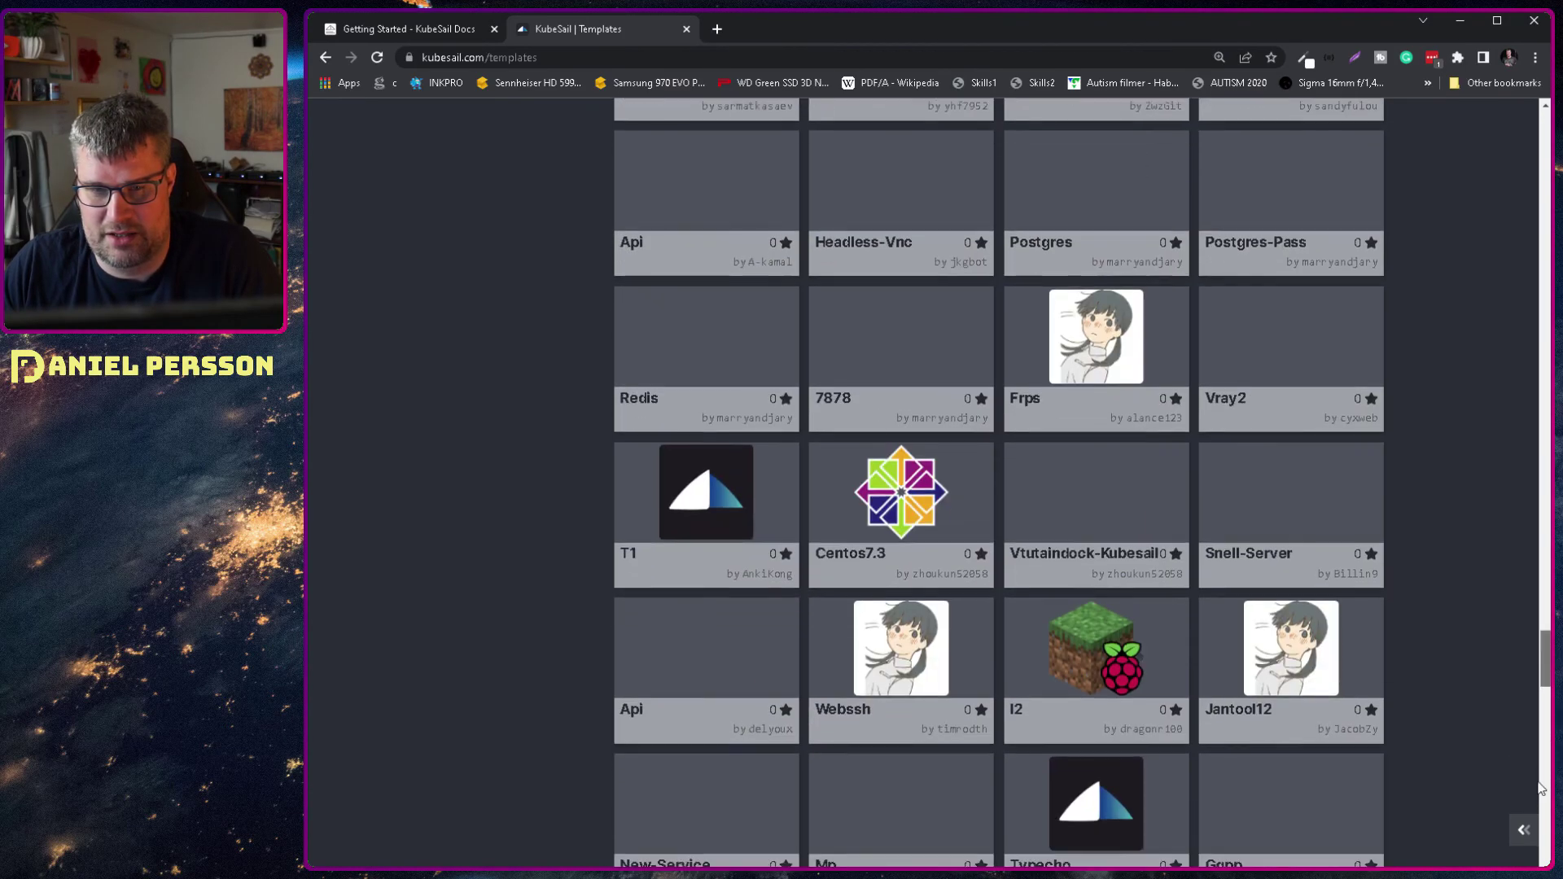
pyautogui.moveTo(1543, 669); pyautogui.dragTo(1517, 219)
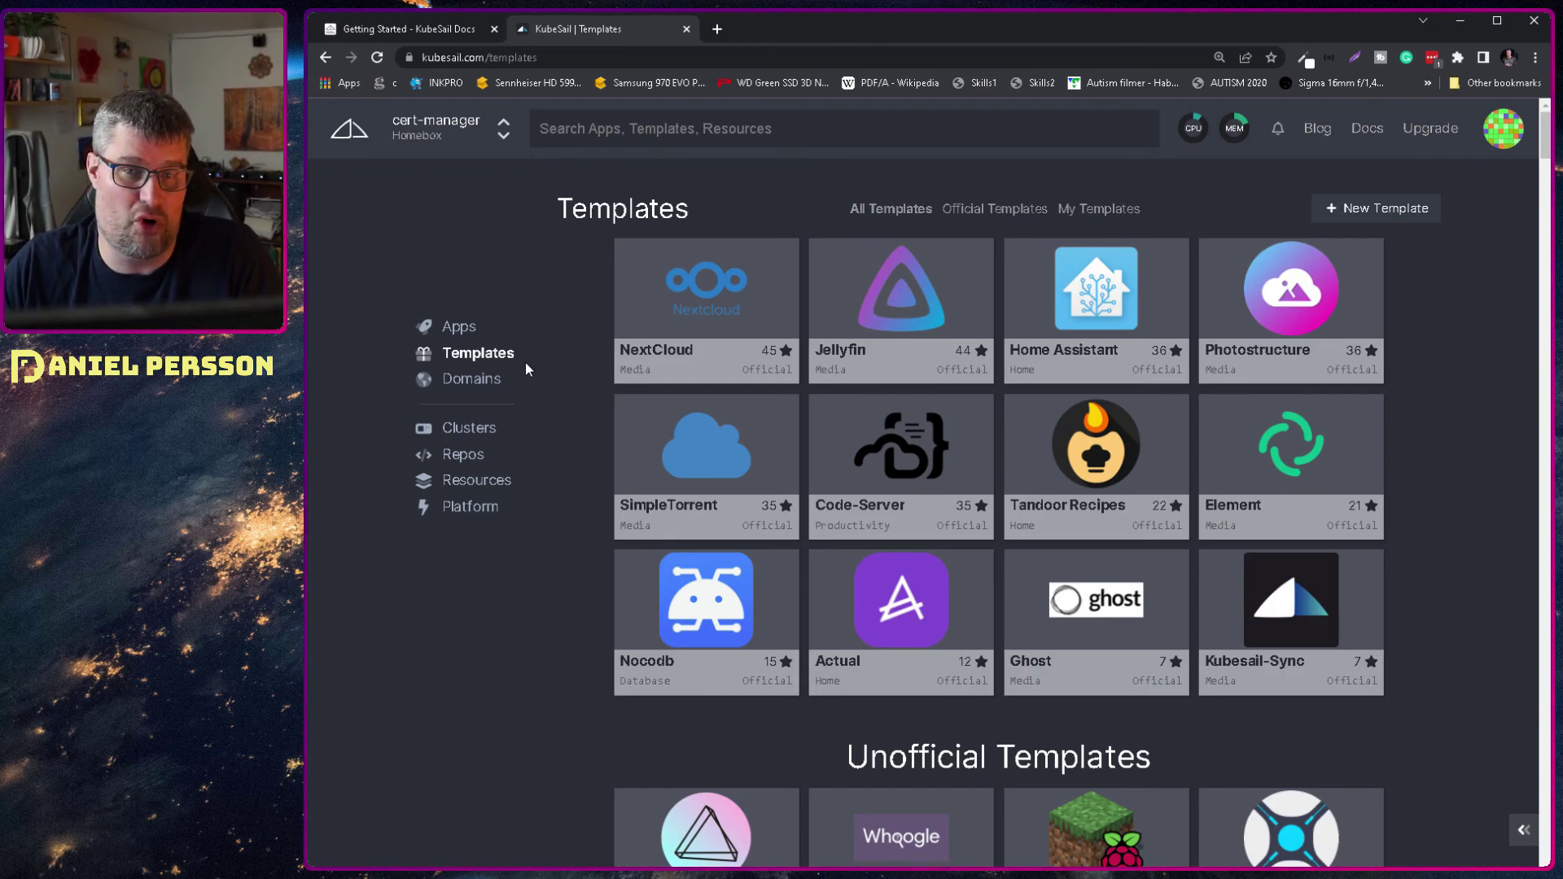
# Look over Apps and the New App page, then show the pibox node's CPU and memory chart.
pyautogui.click(470, 333)
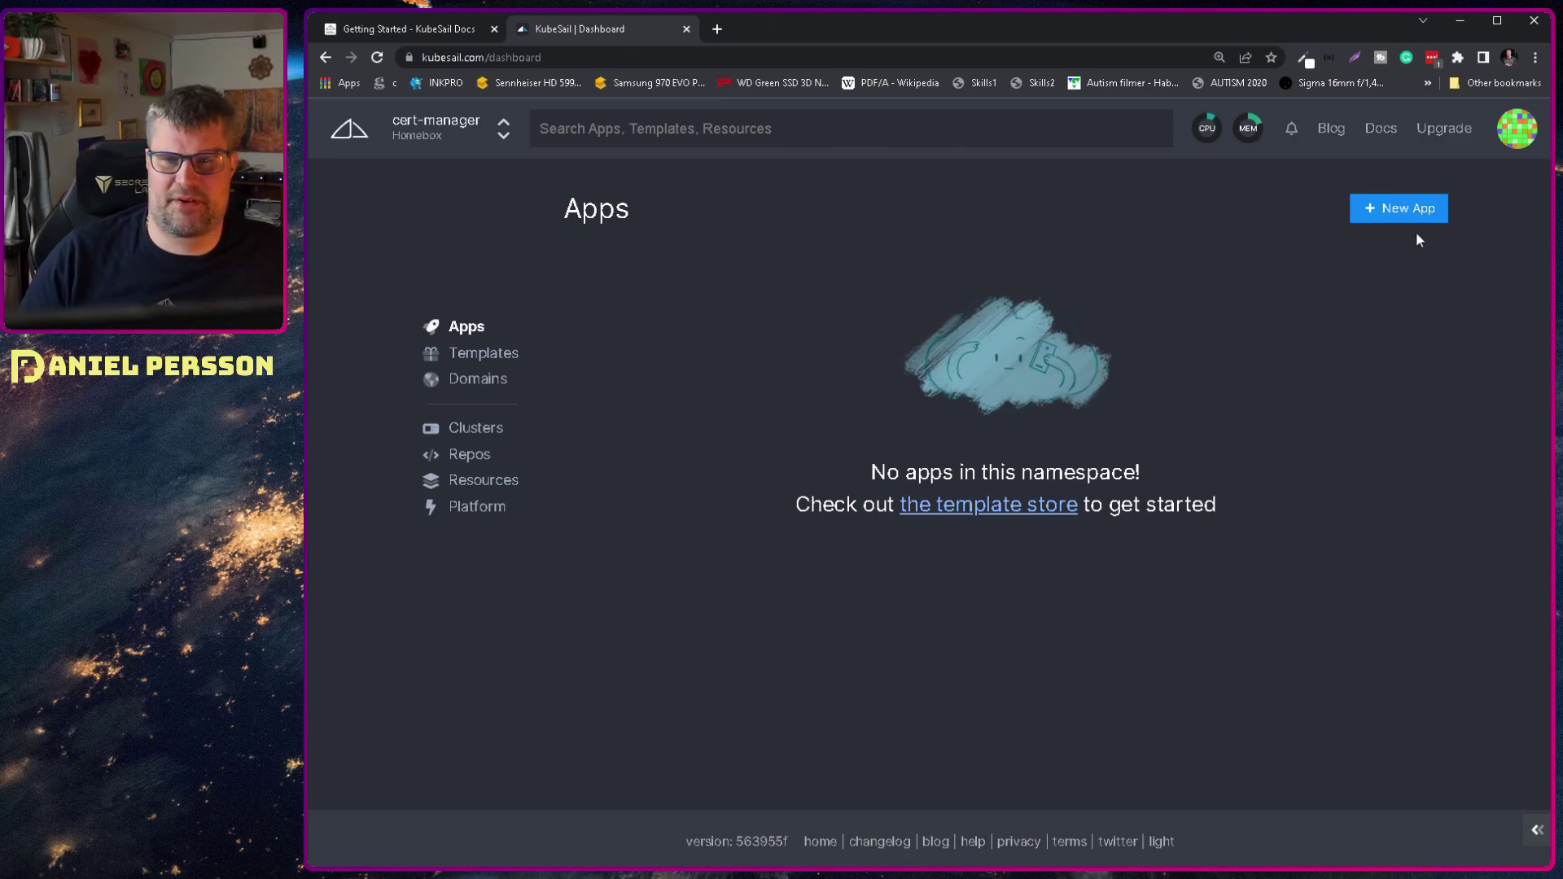
pyautogui.click(1418, 210)
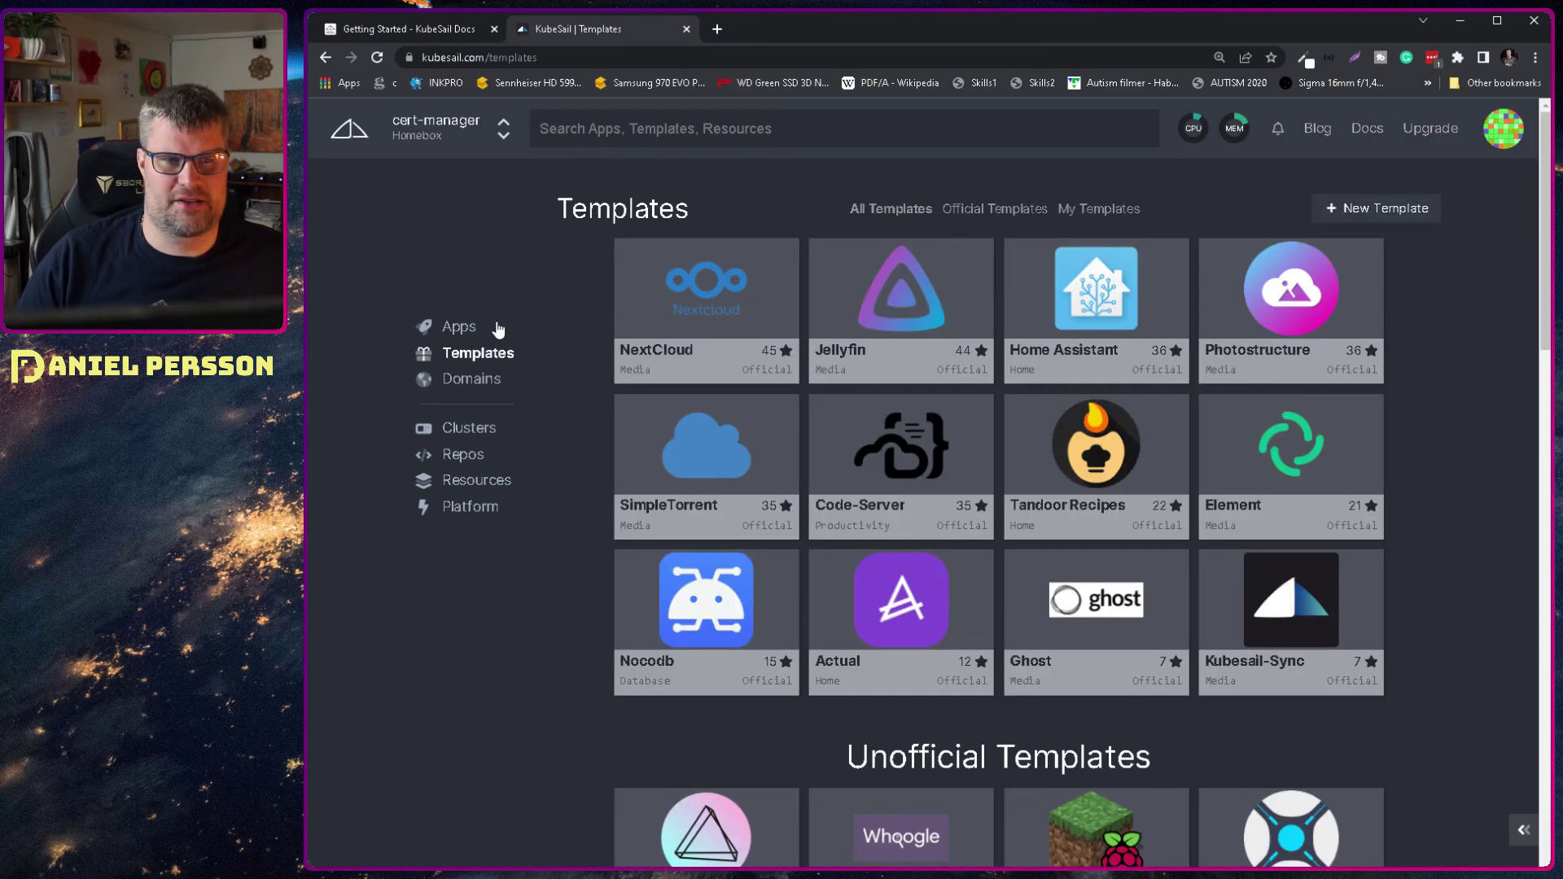
pyautogui.click(457, 327)
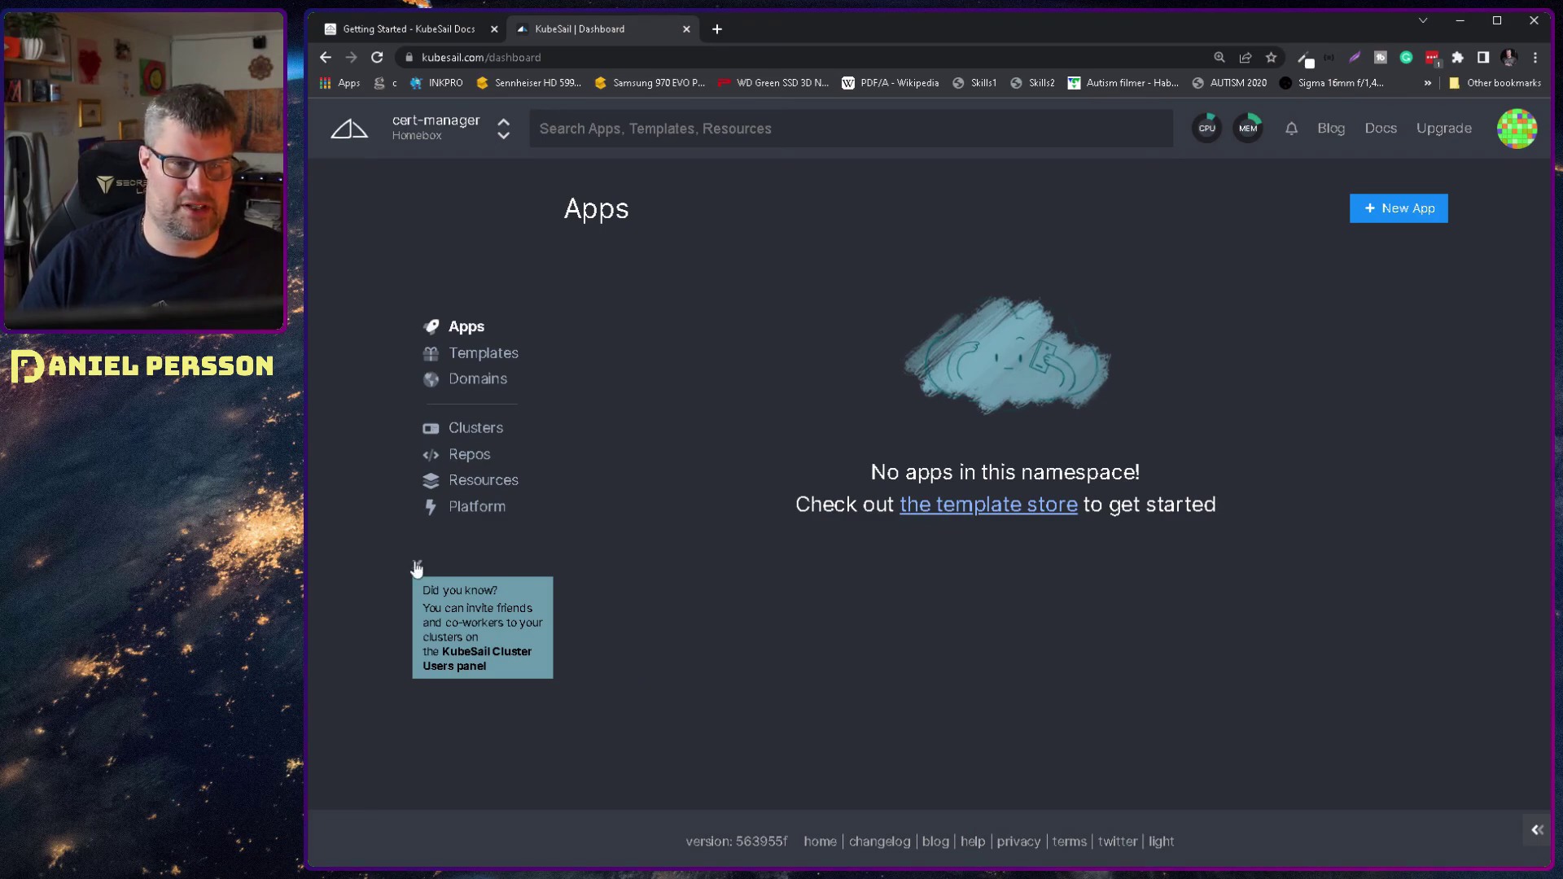
pyautogui.click(1200, 133)
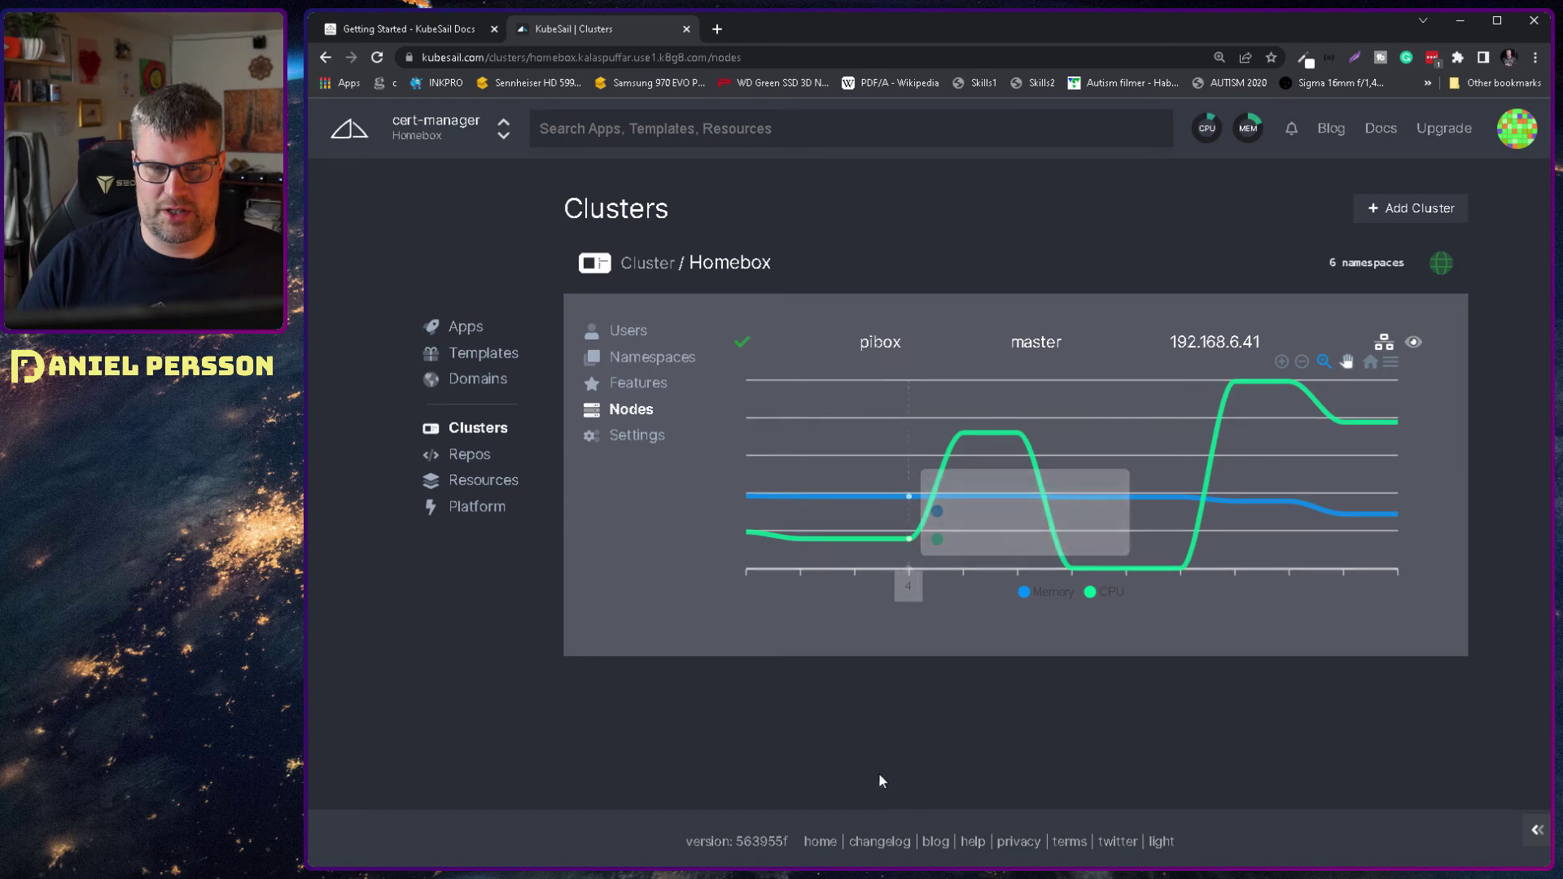
# Close the stray empty browser tab and refresh the KubeSail page.
pyautogui.hotkey('ctrl', 't')
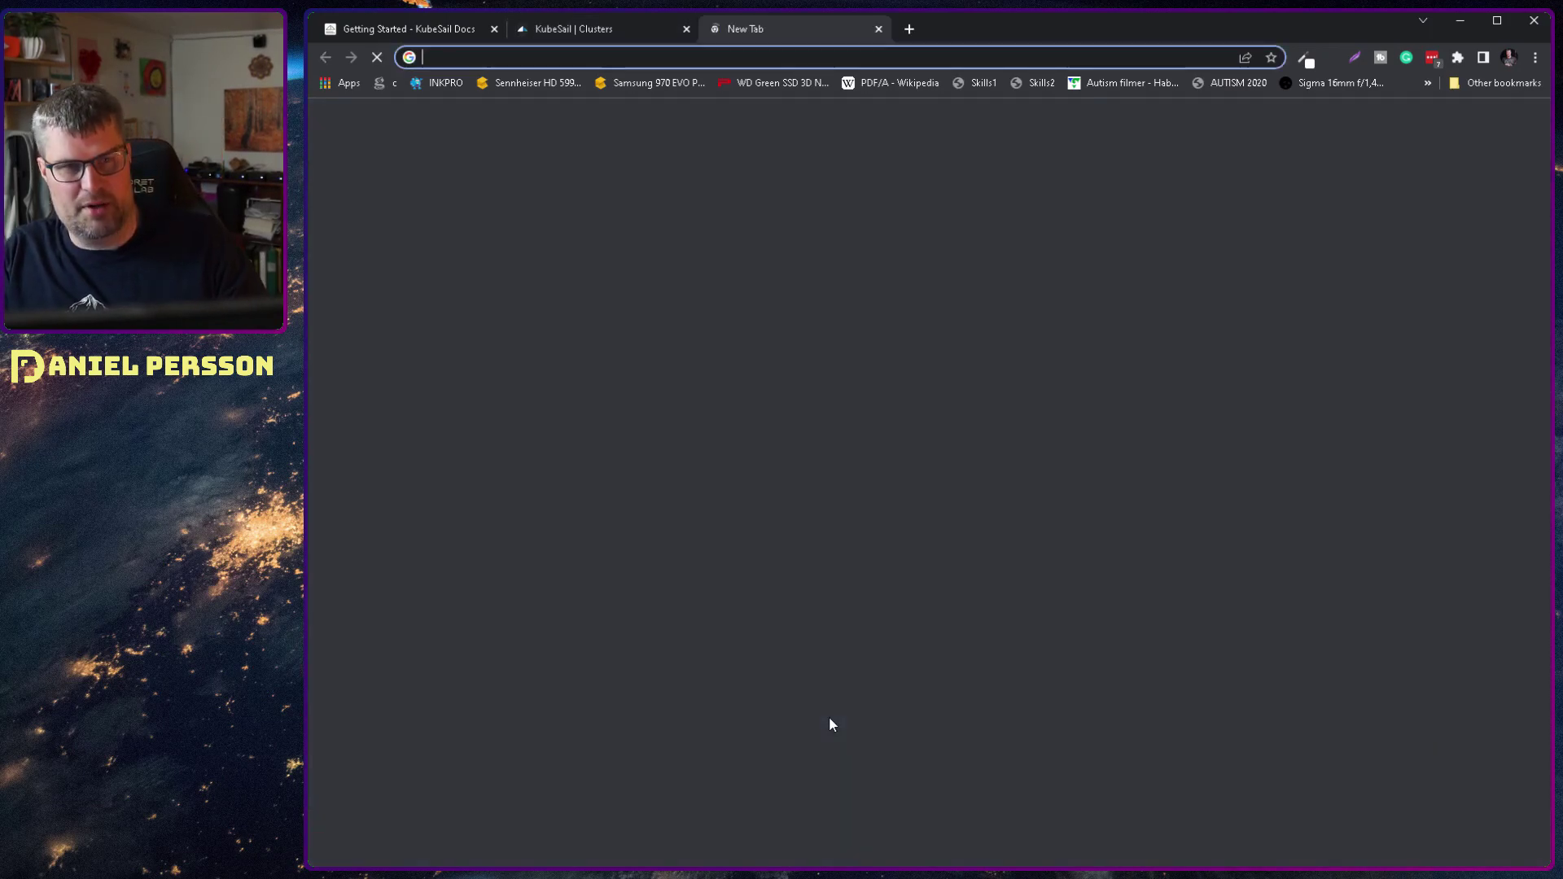
pyautogui.click(878, 28)
pyautogui.press('F5')
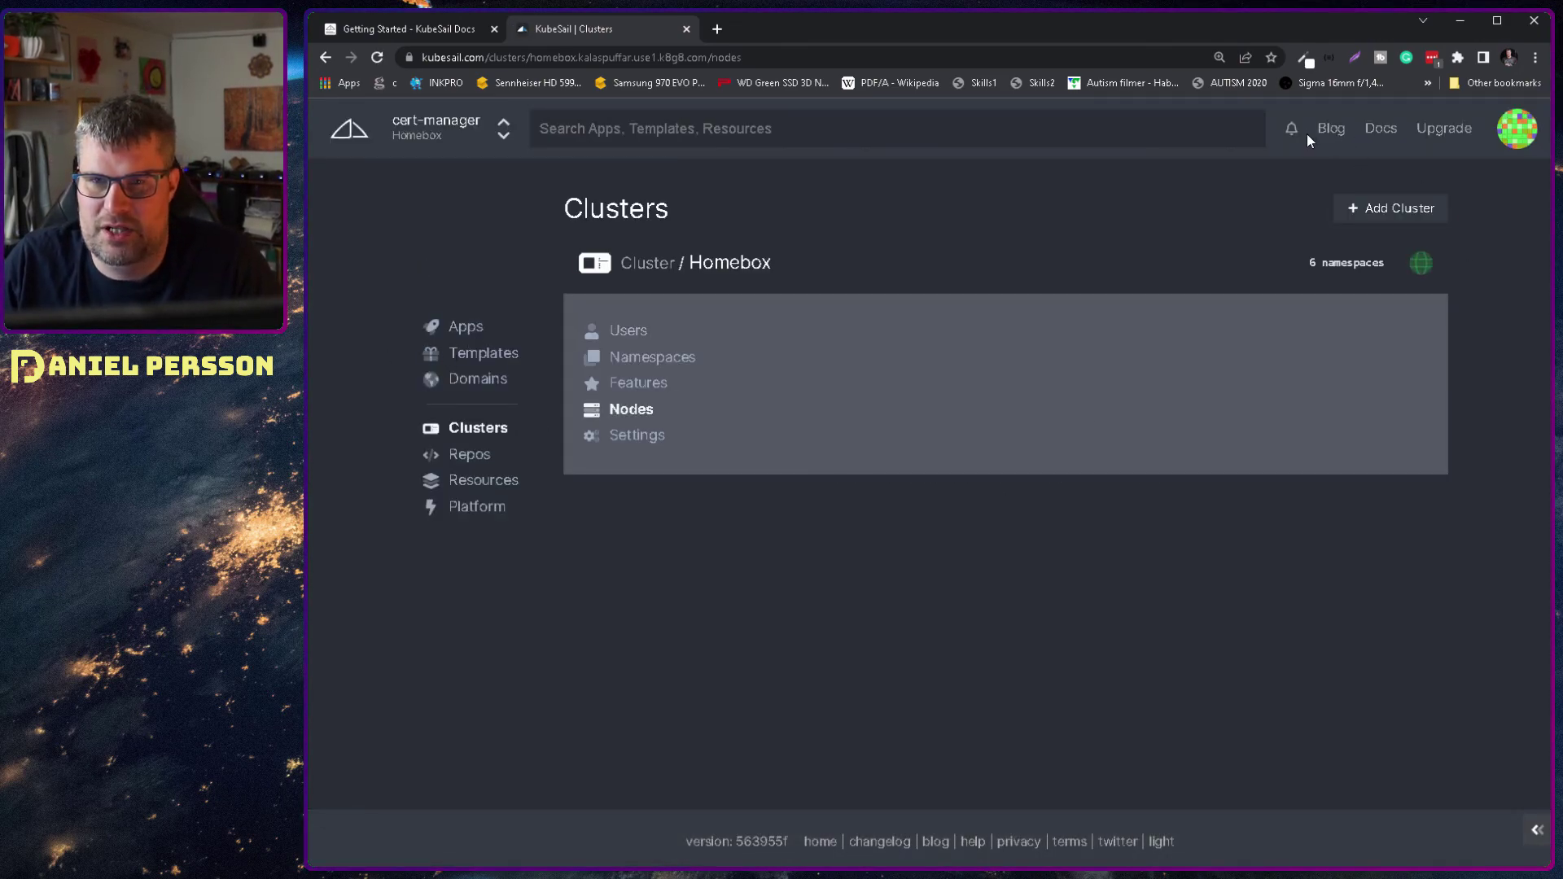
# Go from the Apps dashboard to the Homebox cluster's per-node memory usage view.
pyautogui.click(623, 332)
pyautogui.click(466, 326)
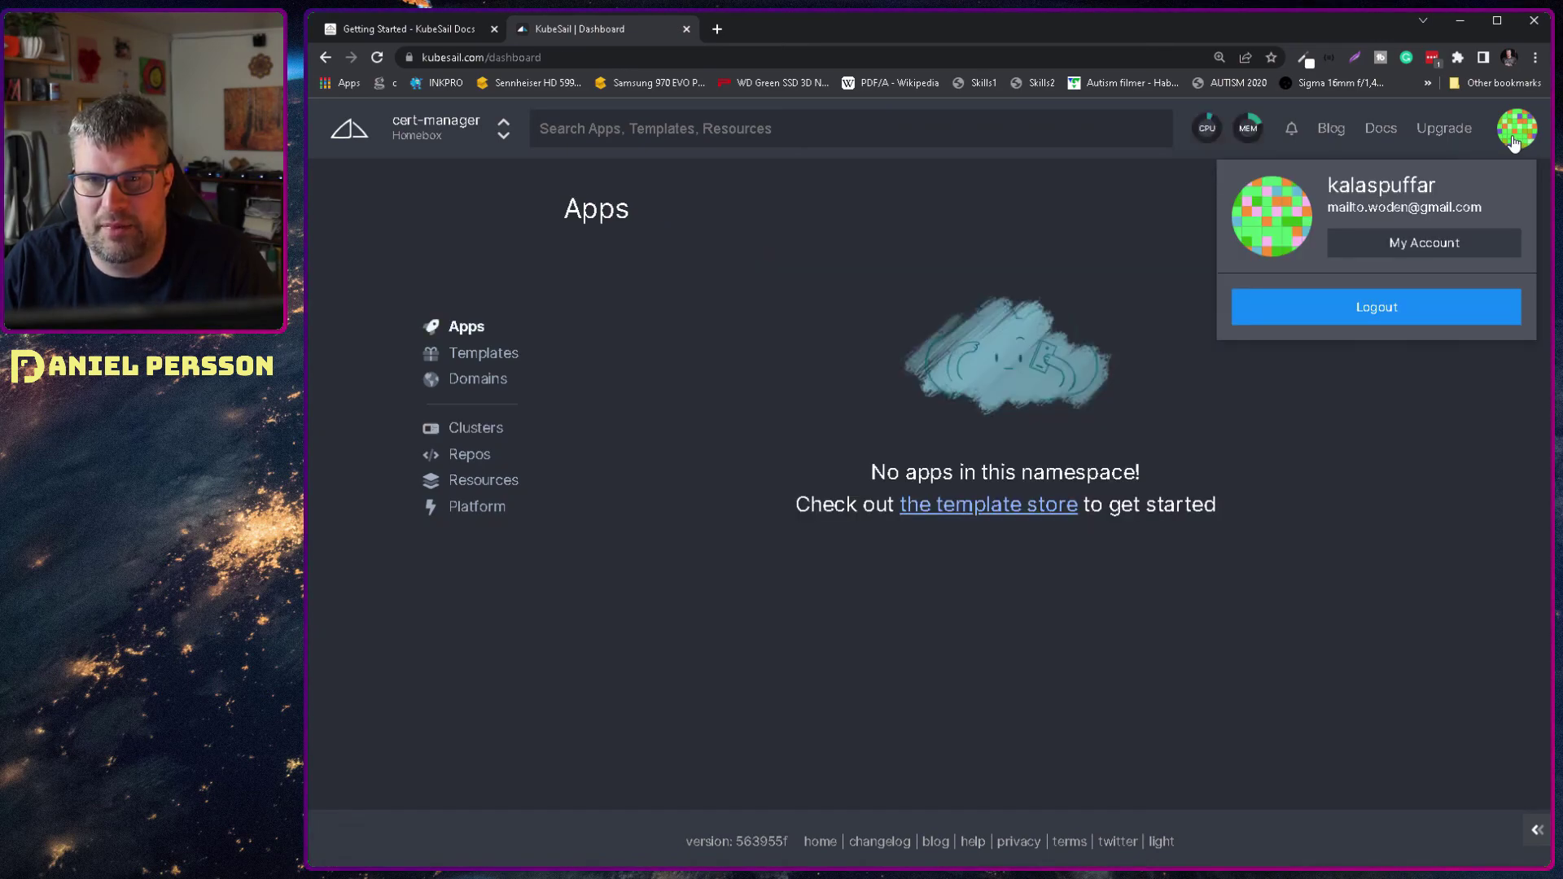
pyautogui.click(1253, 124)
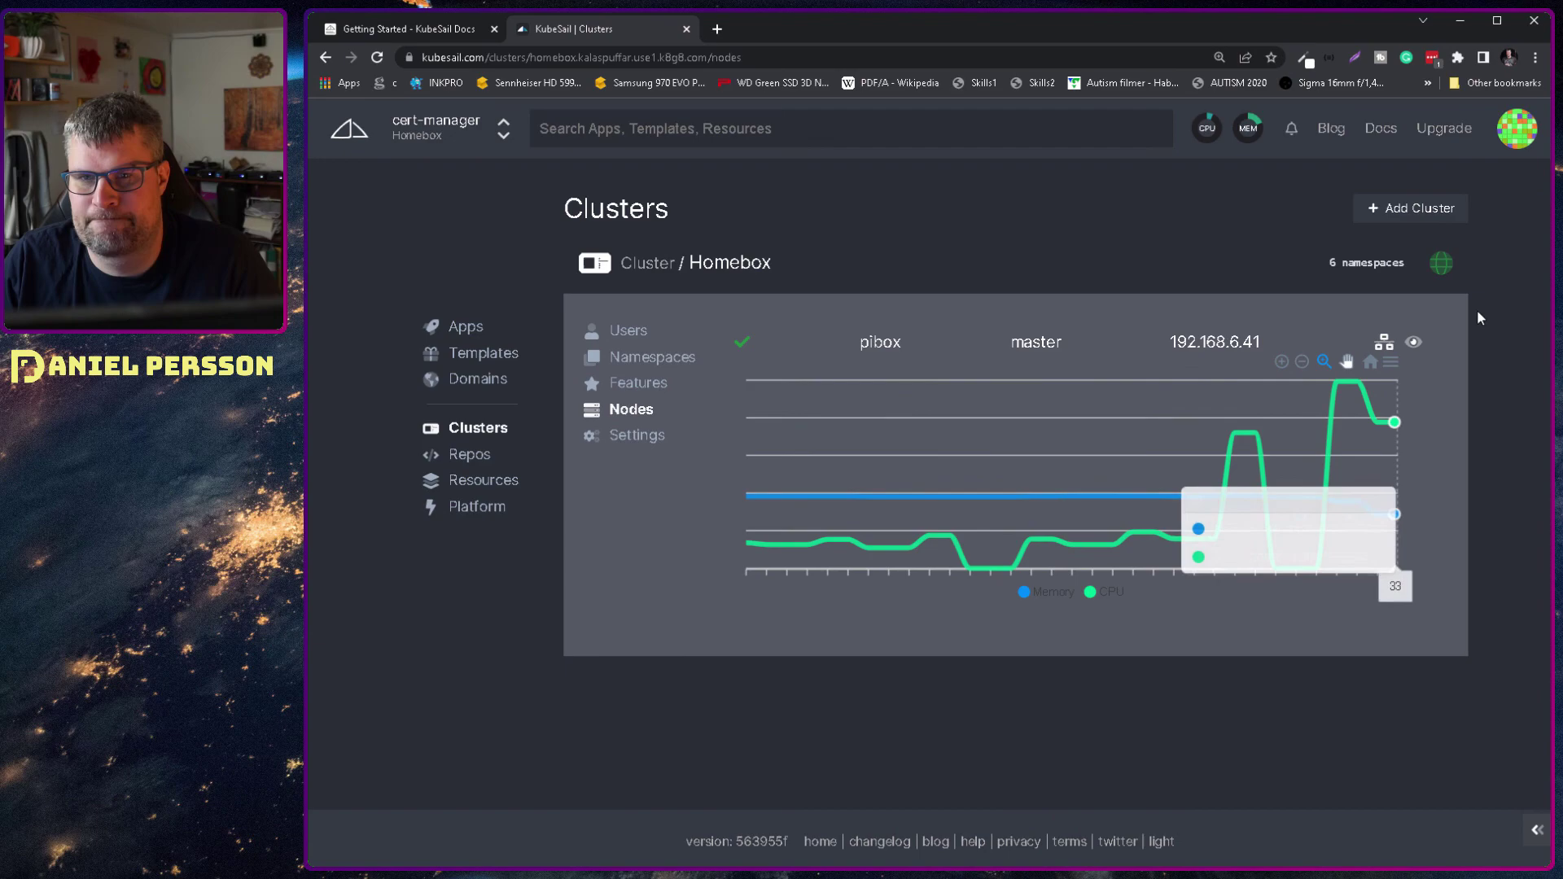
# Switch the Homebox cluster's active namespace from cert-manager to default.
pyautogui.click(1447, 264)
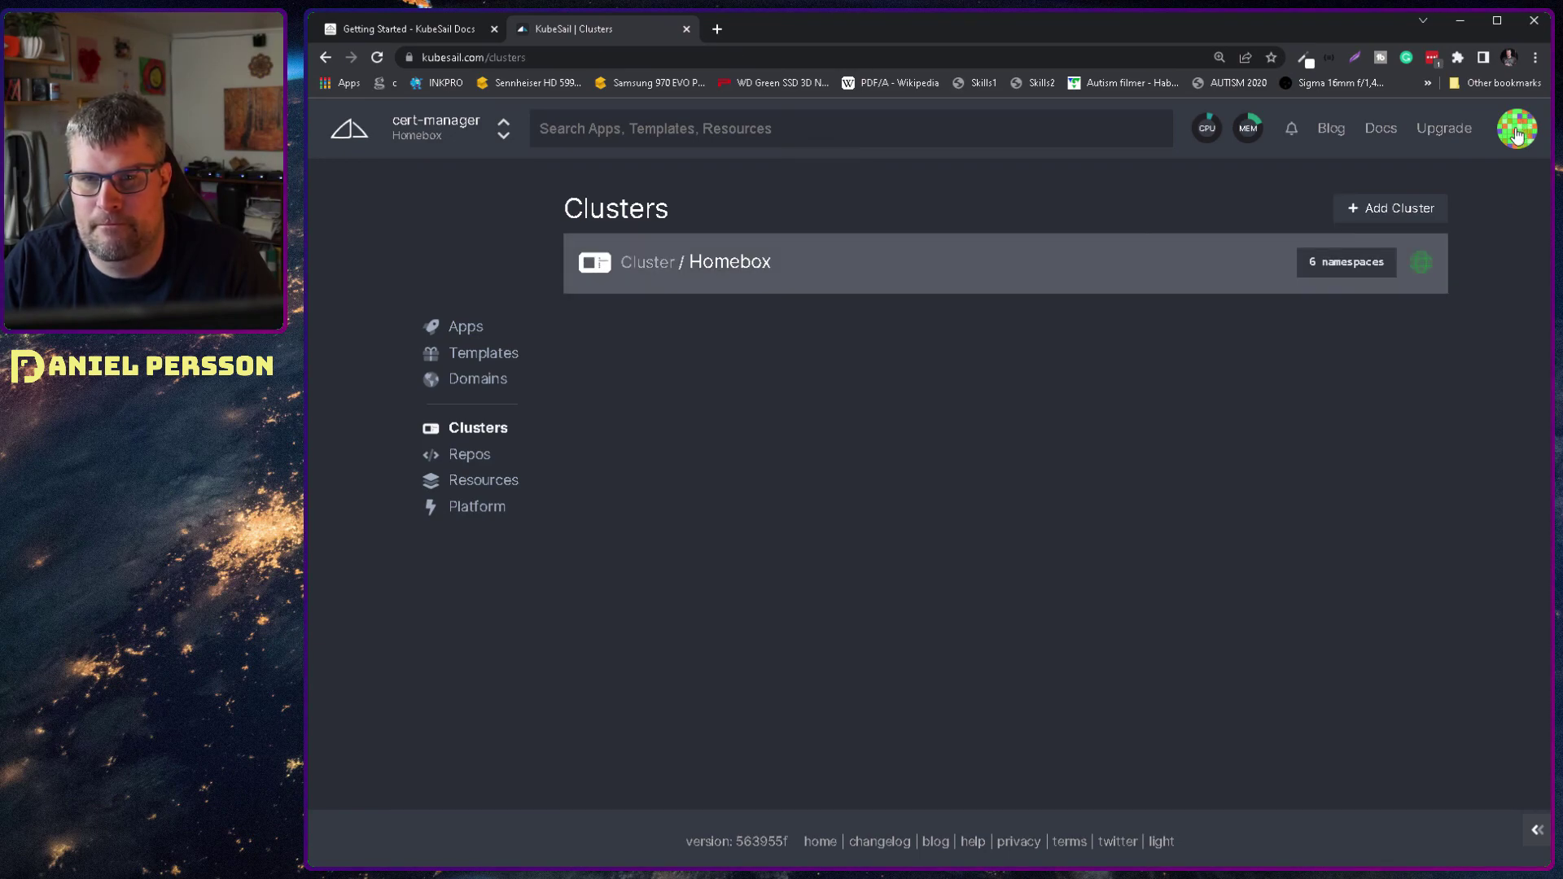
pyautogui.click(806, 281)
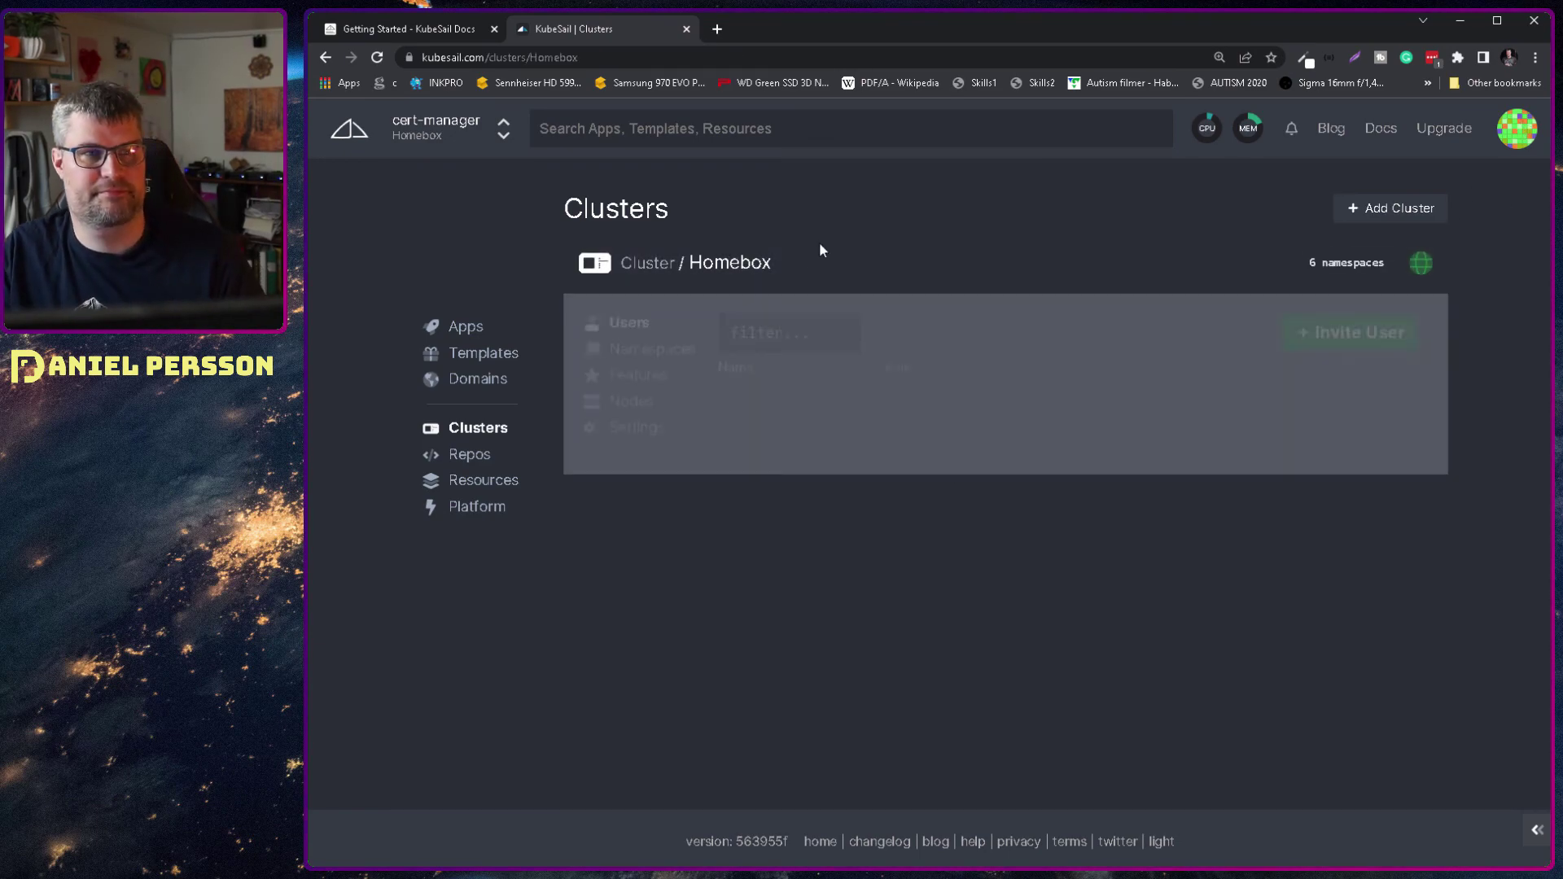
pyautogui.click(477, 130)
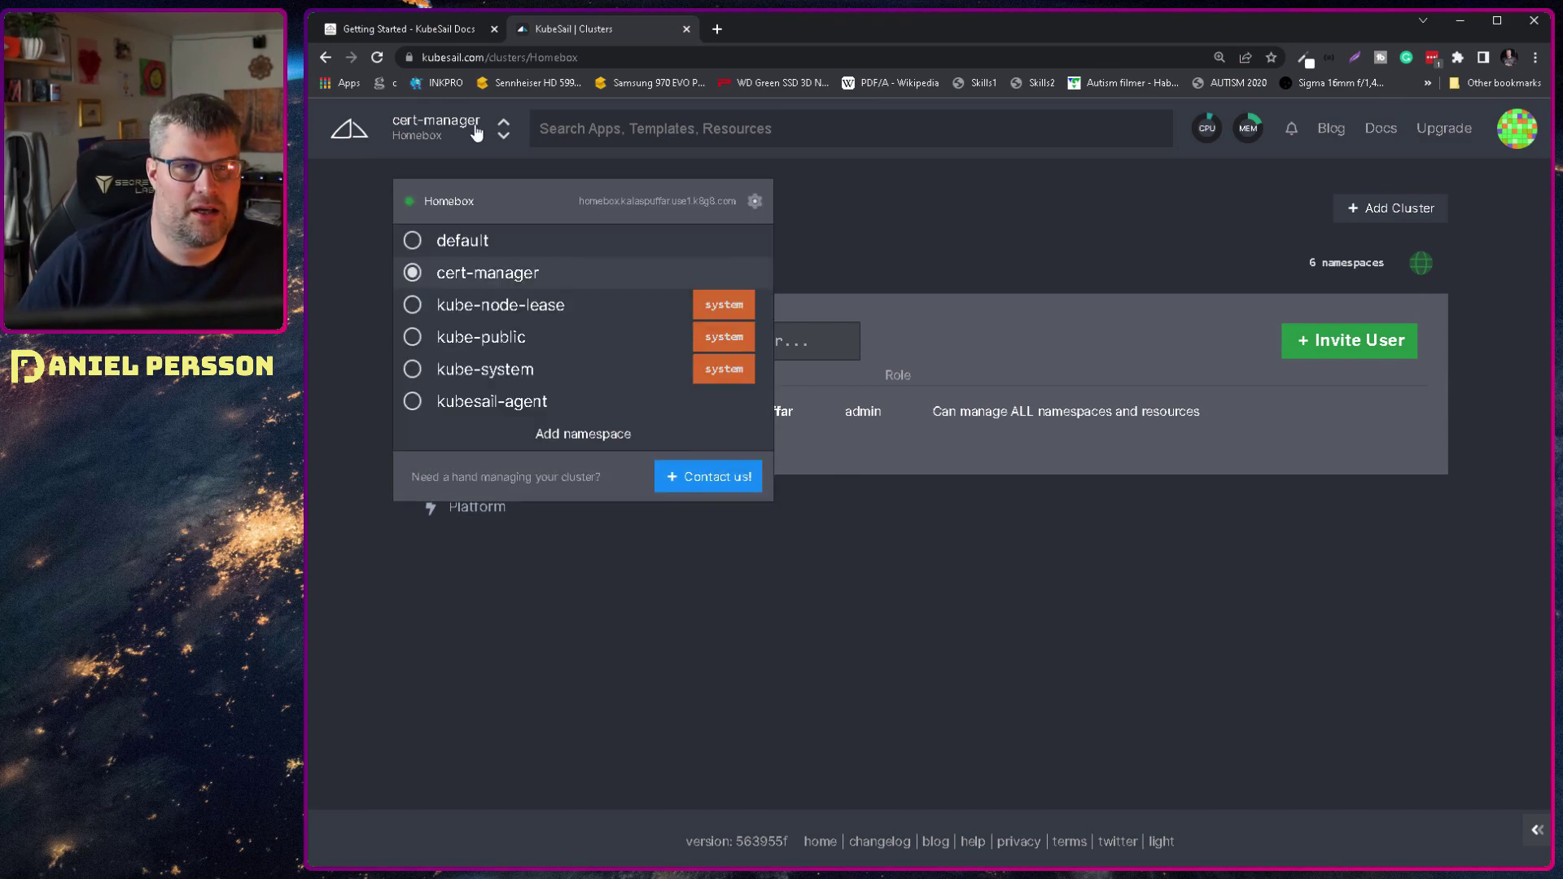
pyautogui.click(462, 241)
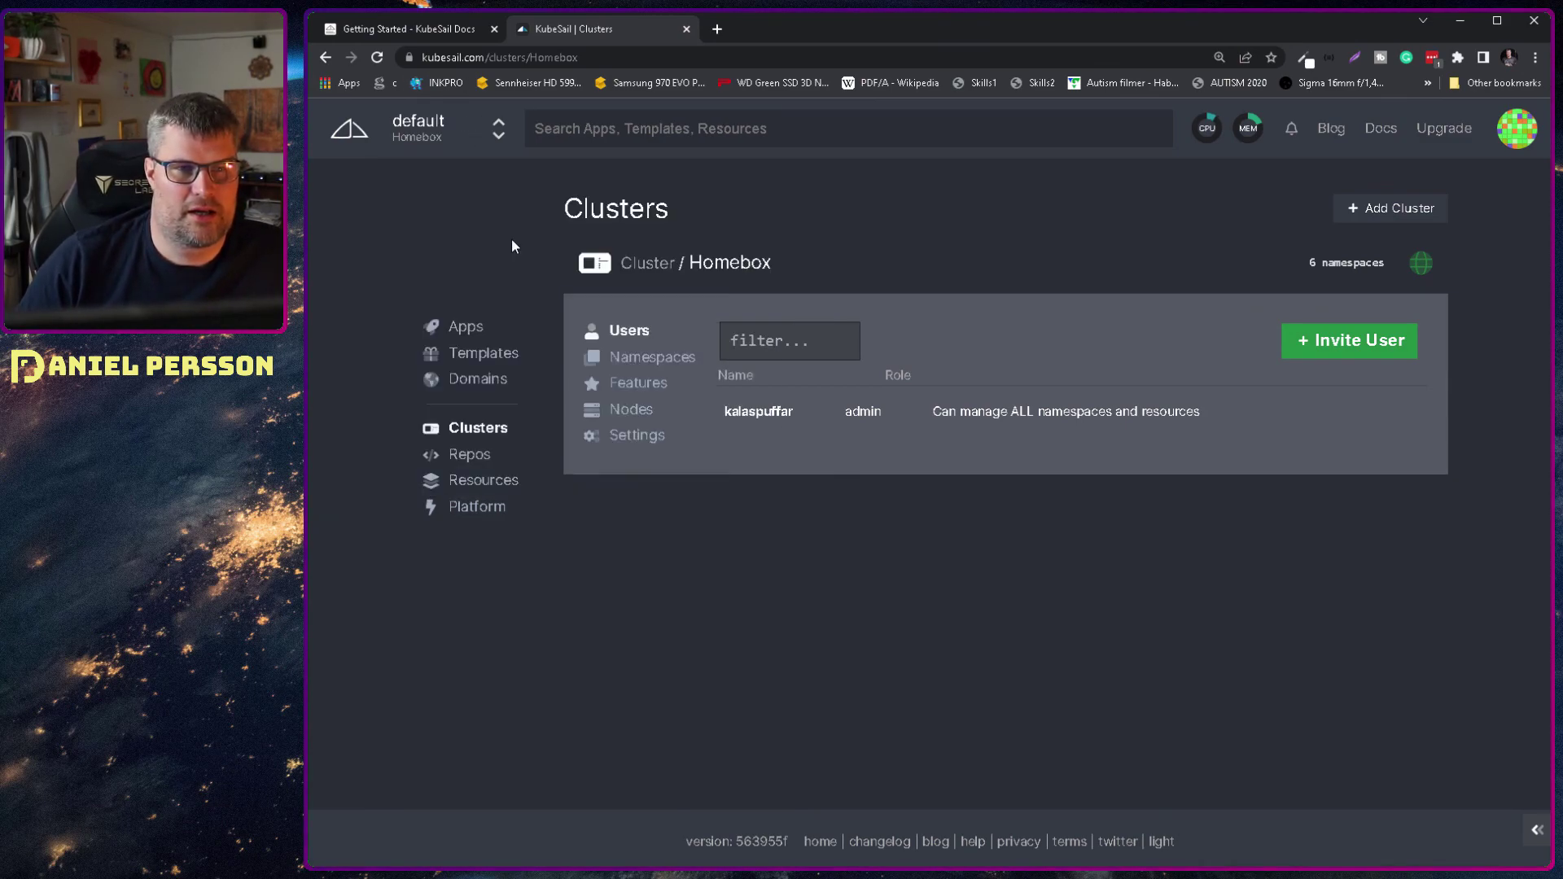
# Show all of the Homebox cluster's namespaces, then return to the Clusters list.
pyautogui.click(471, 130)
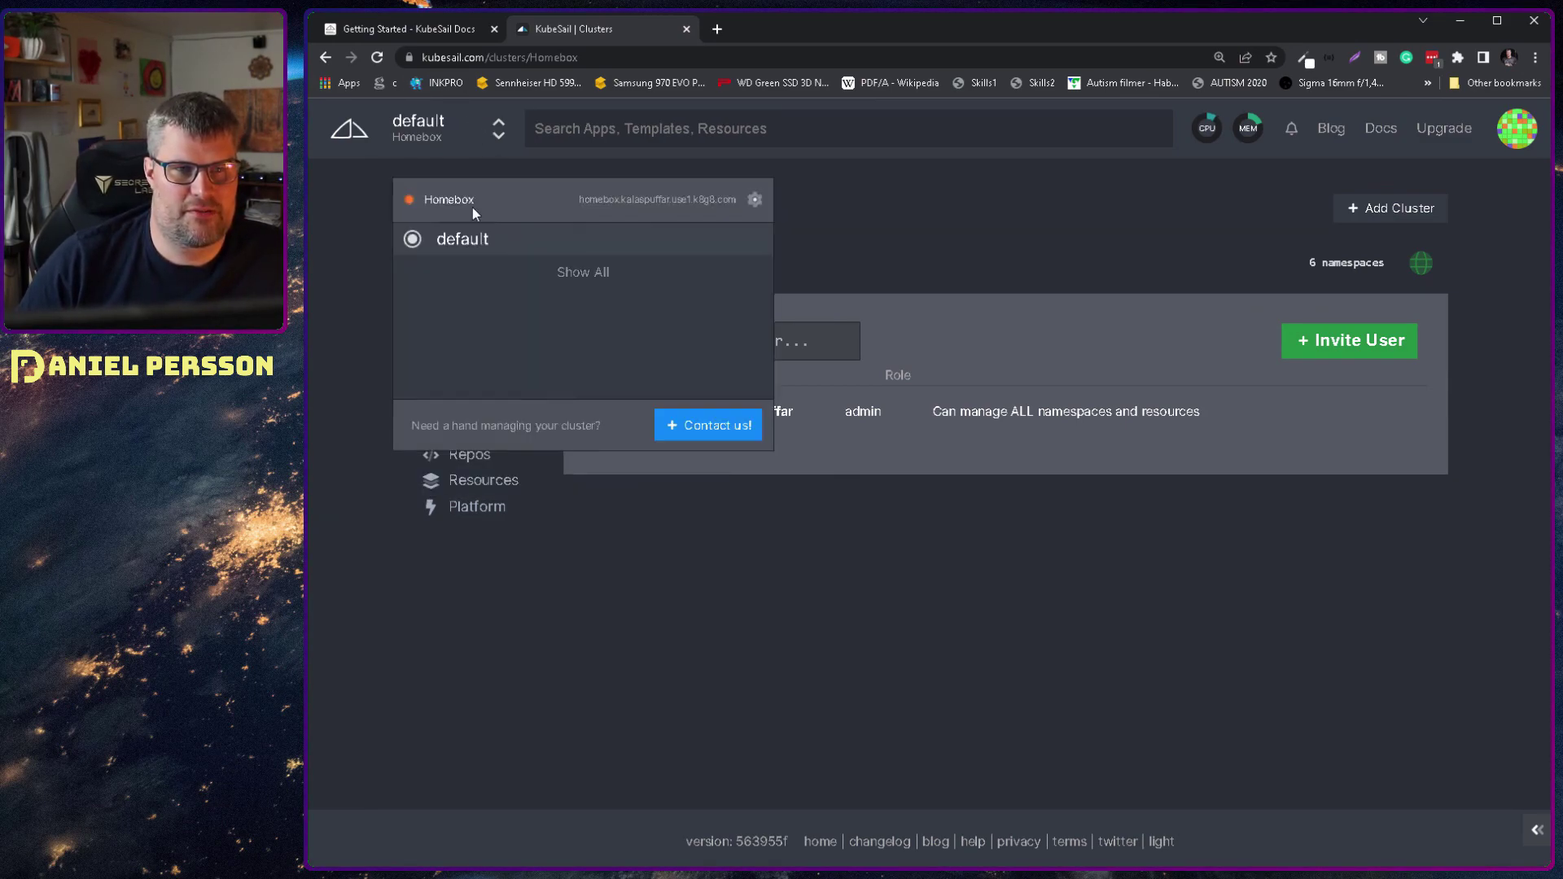
pyautogui.click(471, 243)
pyautogui.click(453, 122)
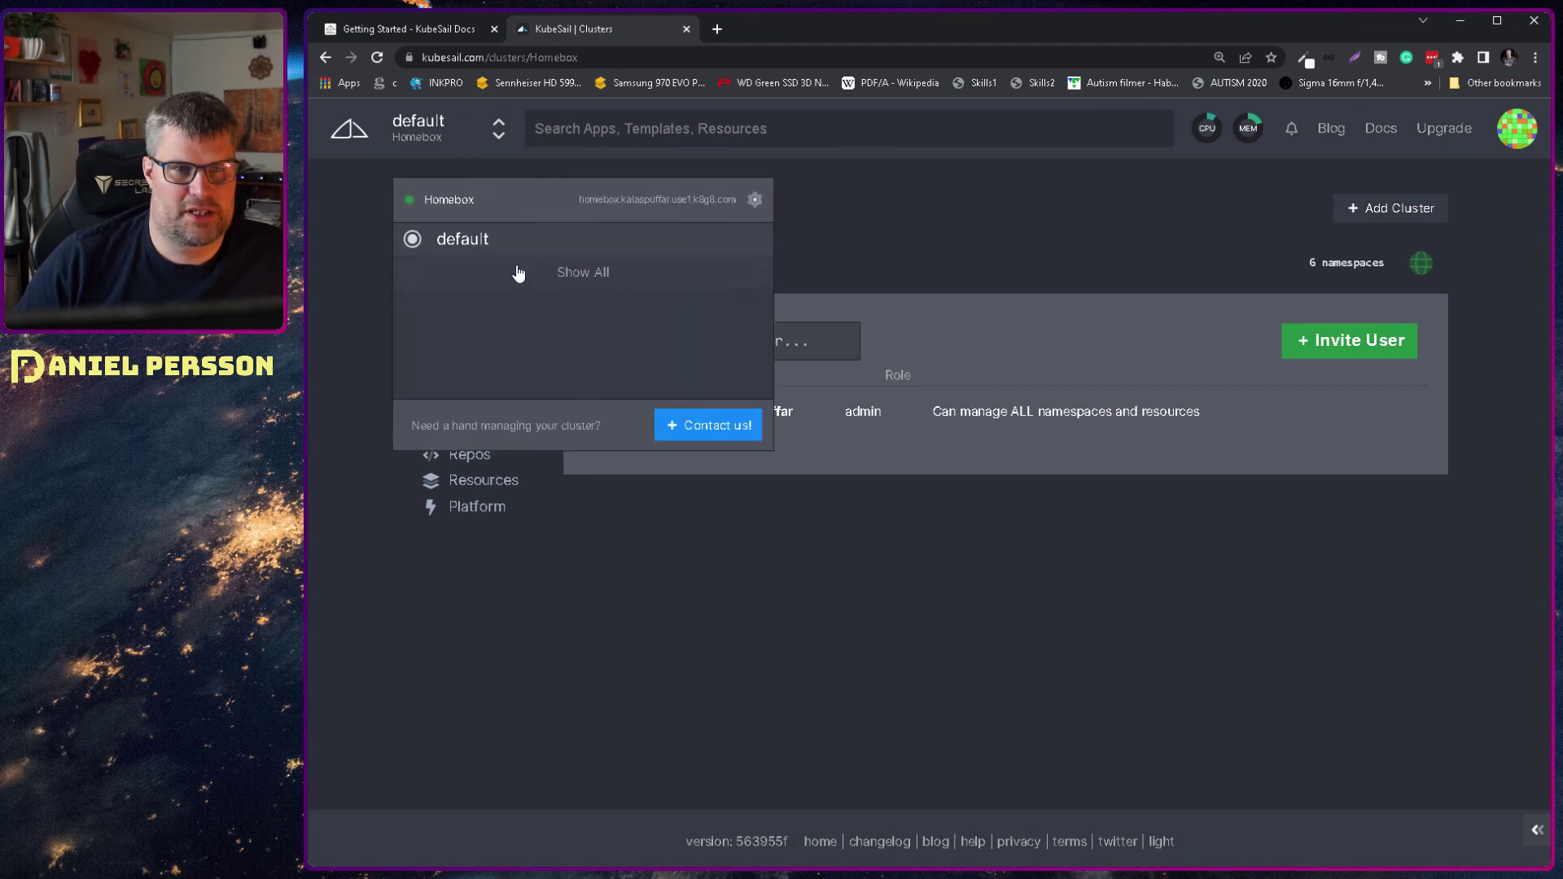
pyautogui.click(516, 264)
pyautogui.click(469, 142)
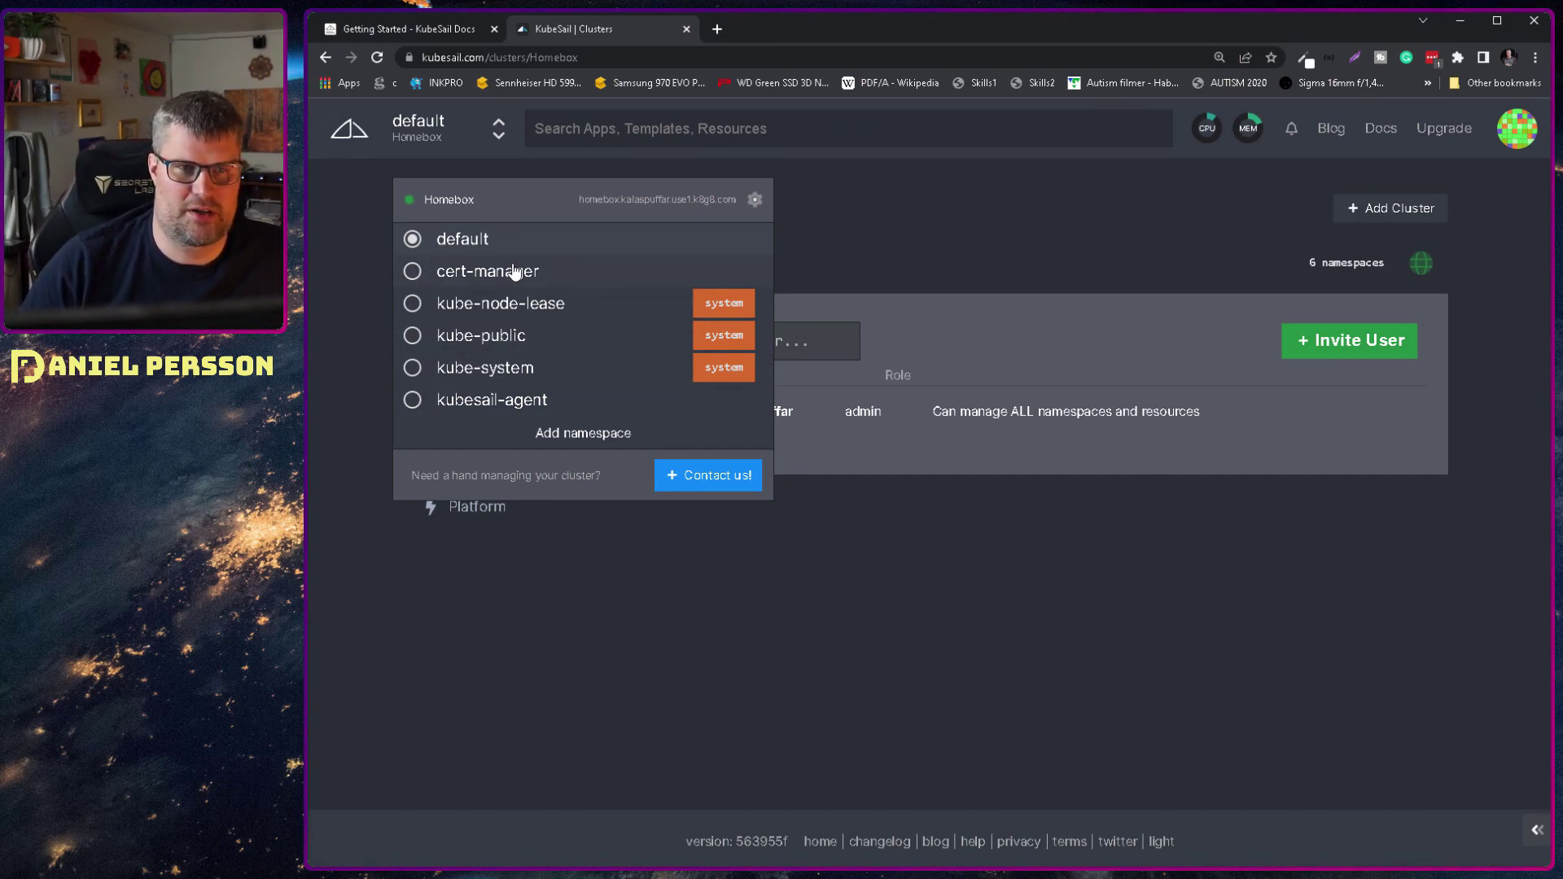
pyautogui.click(868, 240)
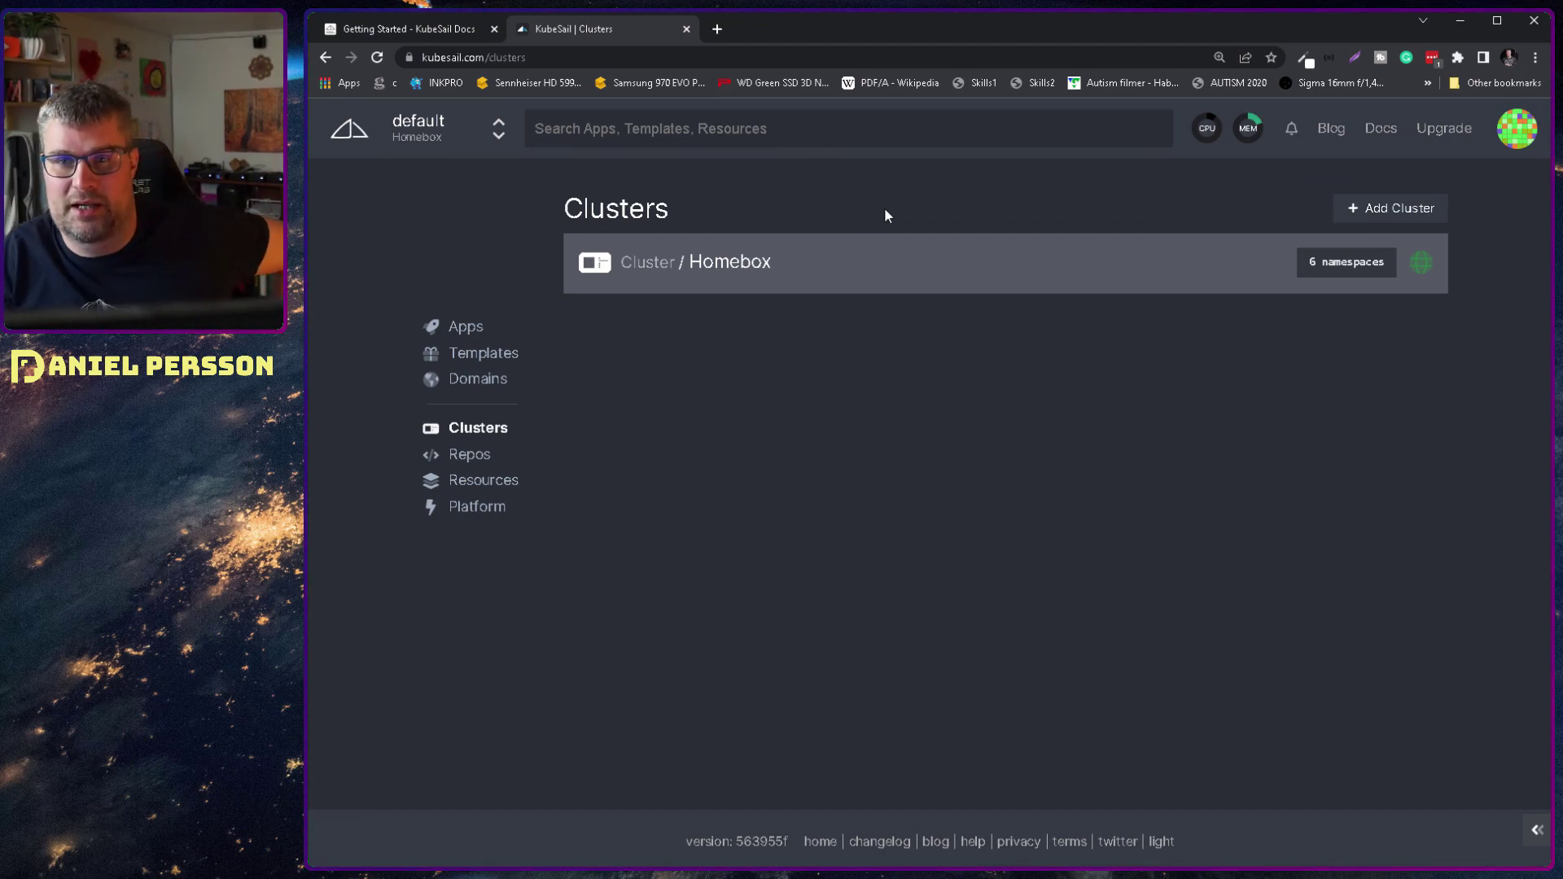
pyautogui.click(1464, 130)
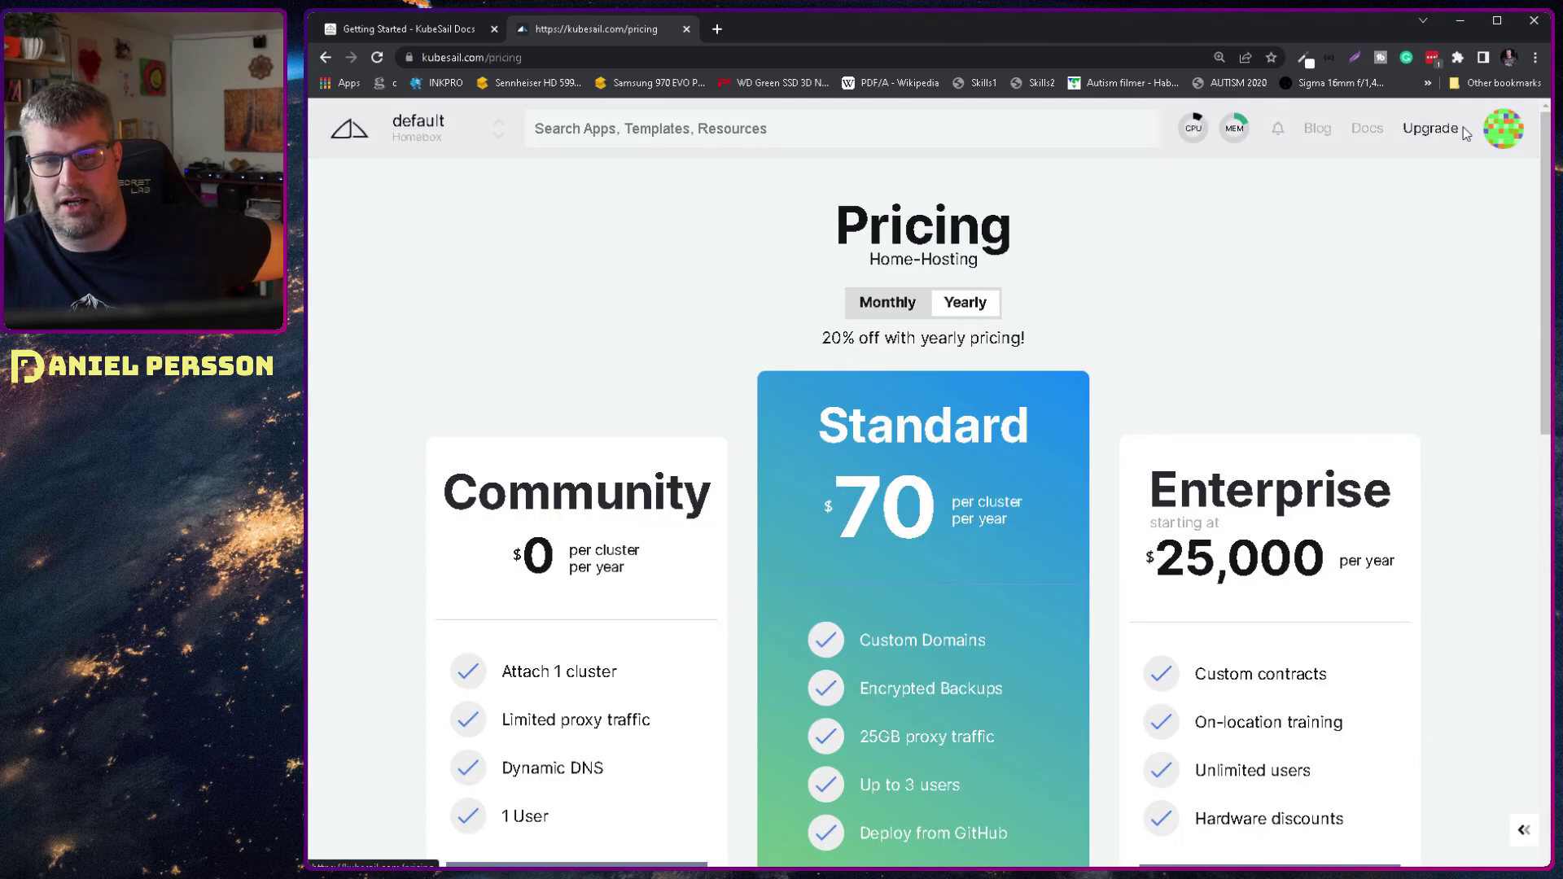
pyautogui.scroll(-1, 1365, 284)
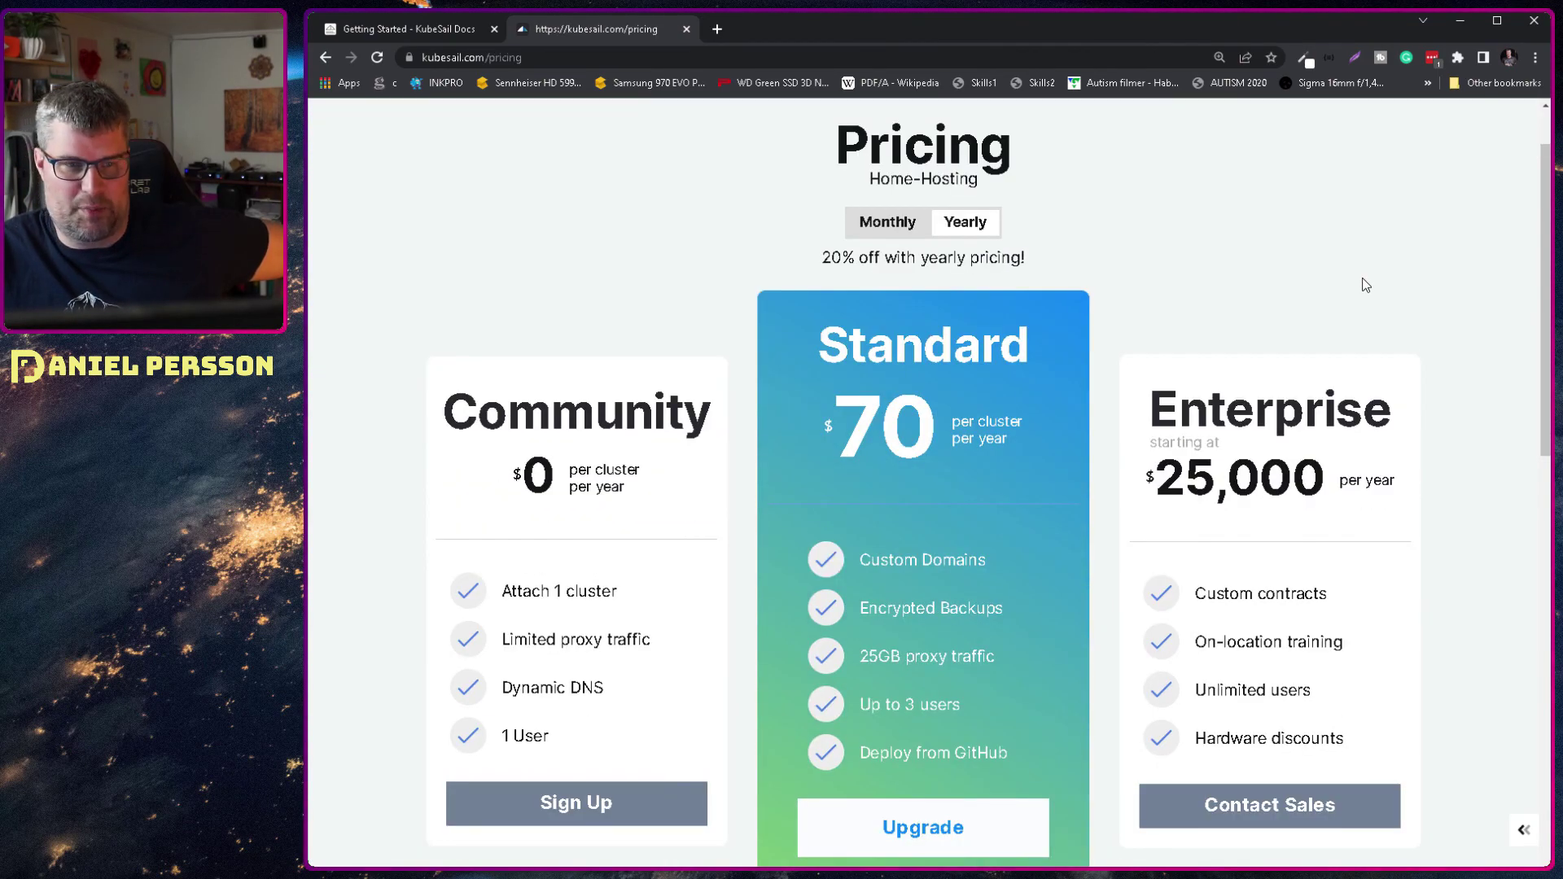
pyautogui.scroll(-4, 1364, 283)
pyautogui.scroll(1, 1365, 283)
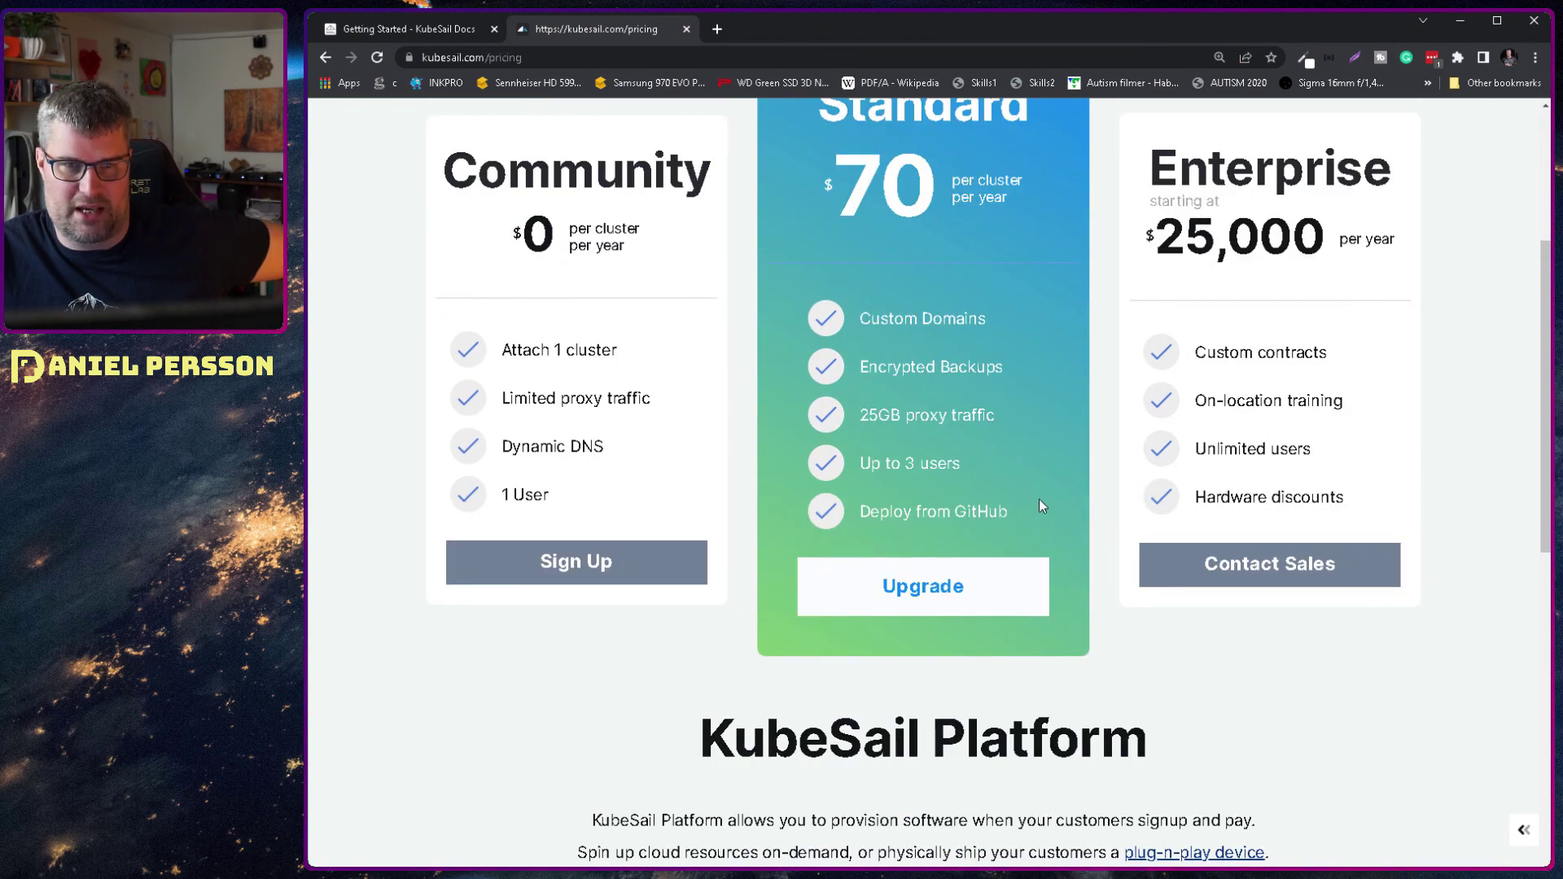
pyautogui.scroll(-1, 1014, 580)
pyautogui.scroll(5, 1013, 579)
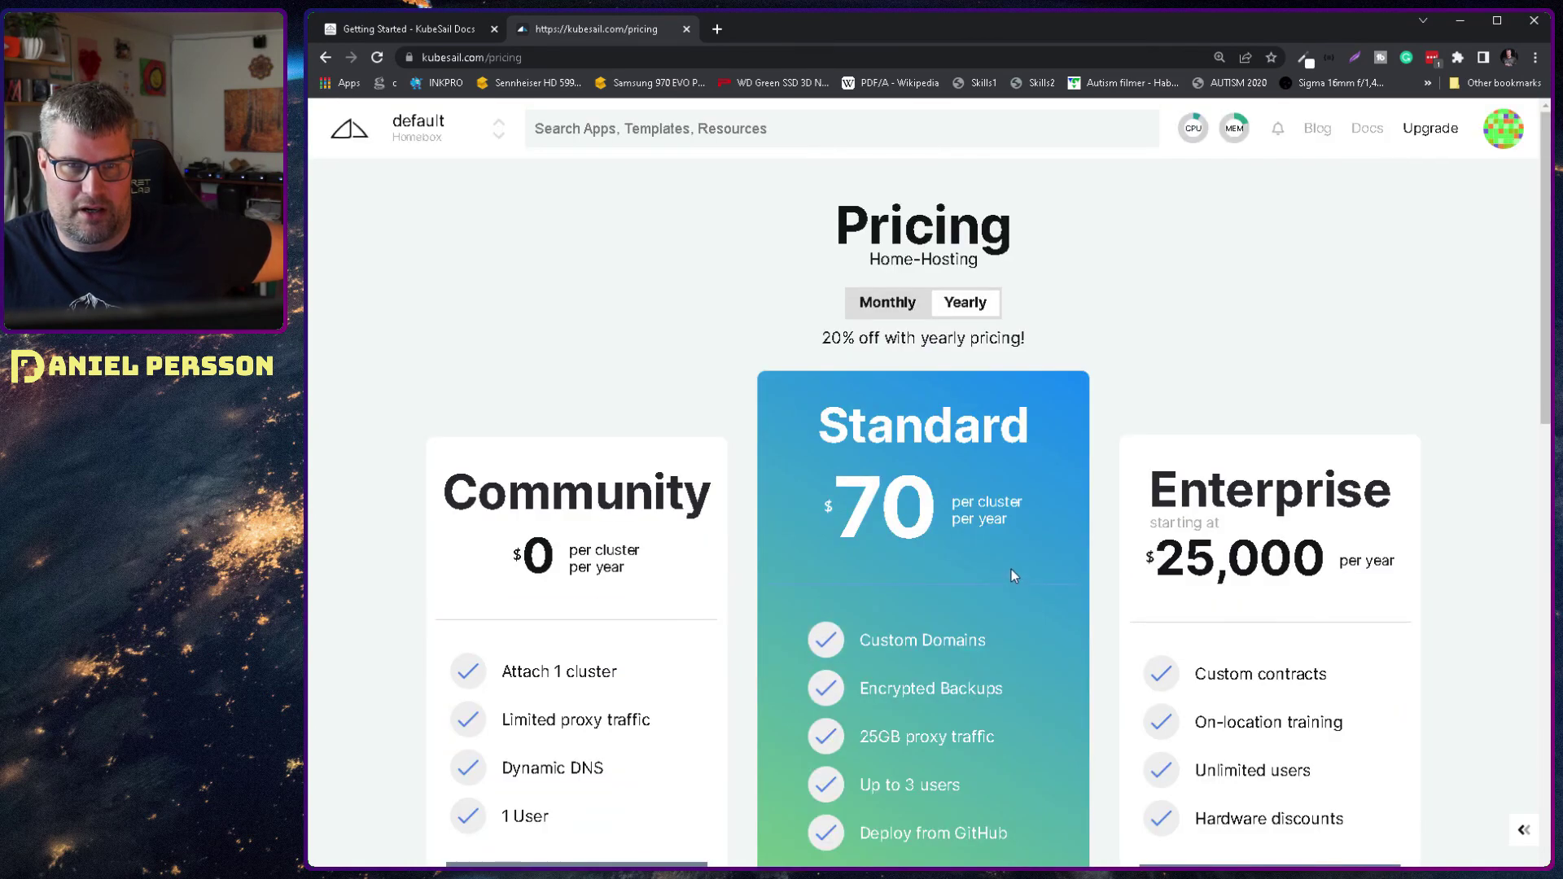
pyautogui.scroll(-2, 1034, 426)
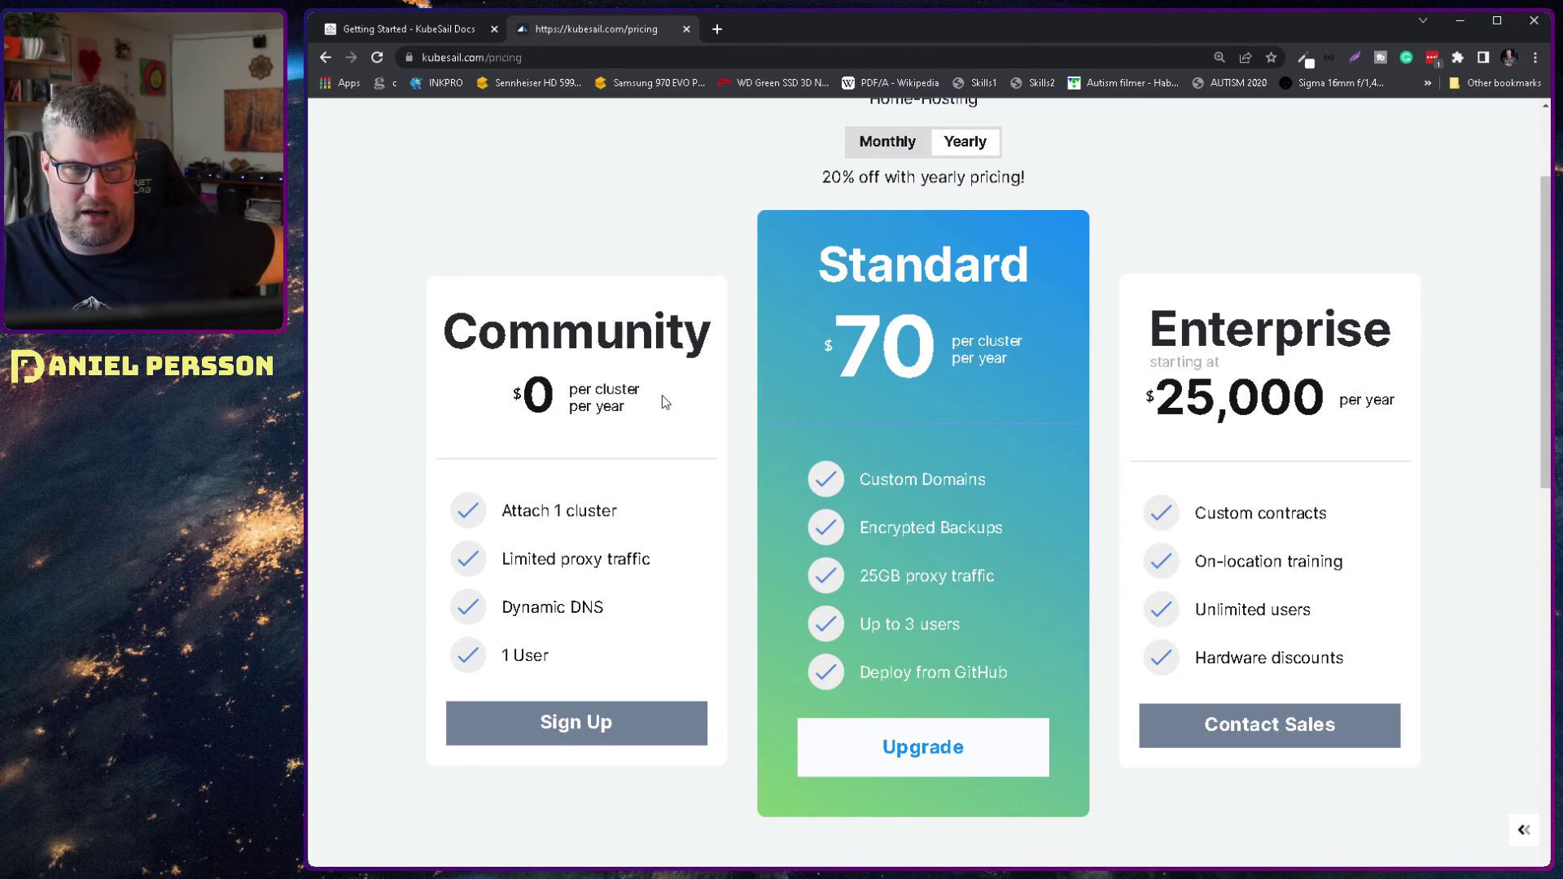
pyautogui.scroll(-1, 656, 553)
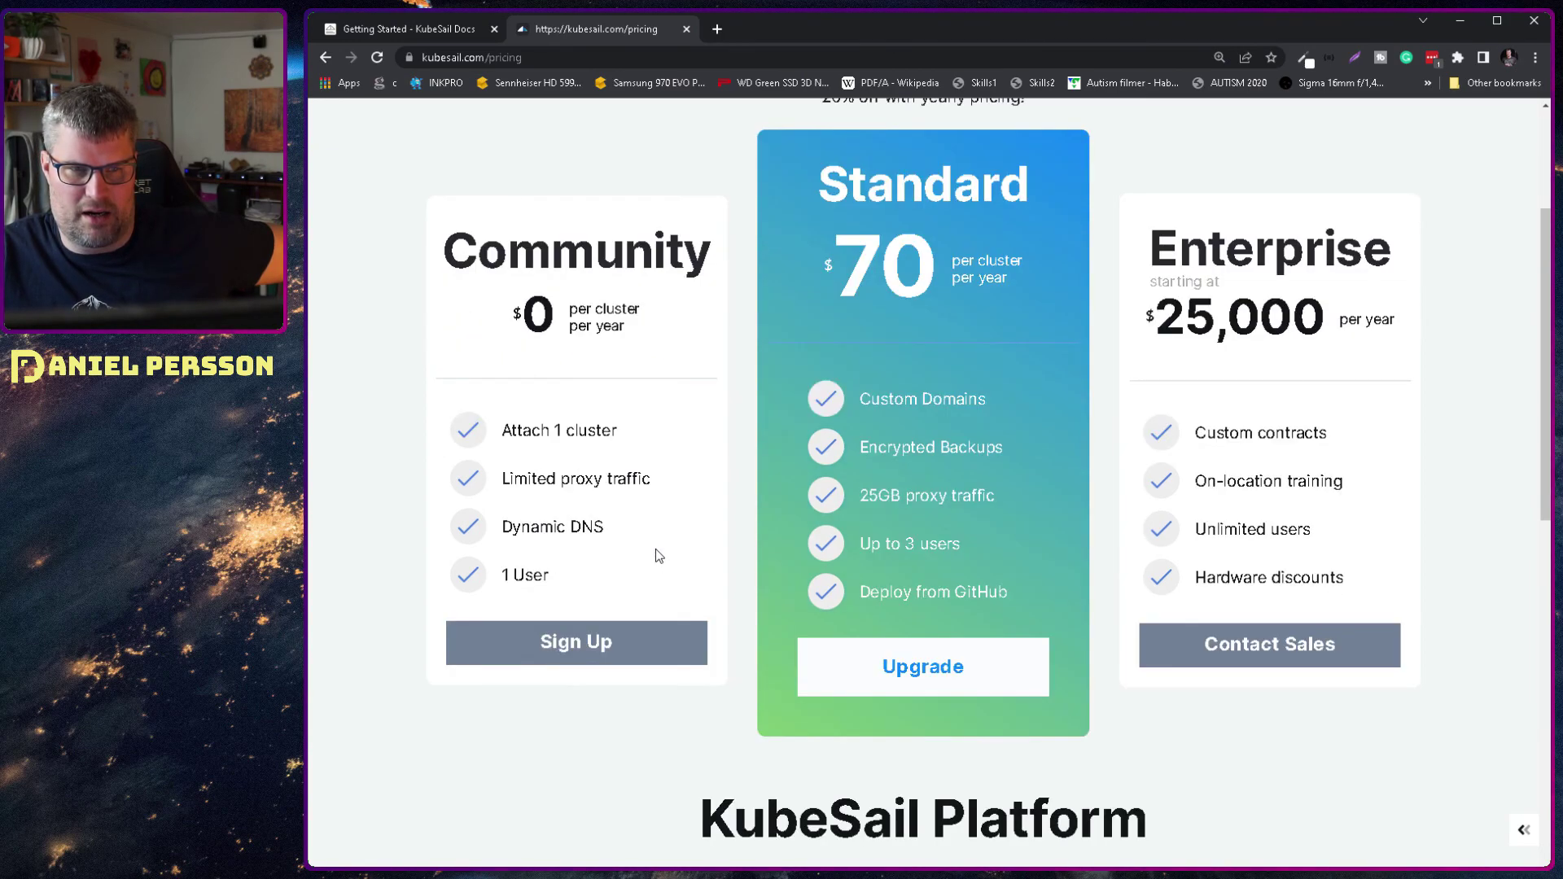
pyautogui.scroll(3, 658, 551)
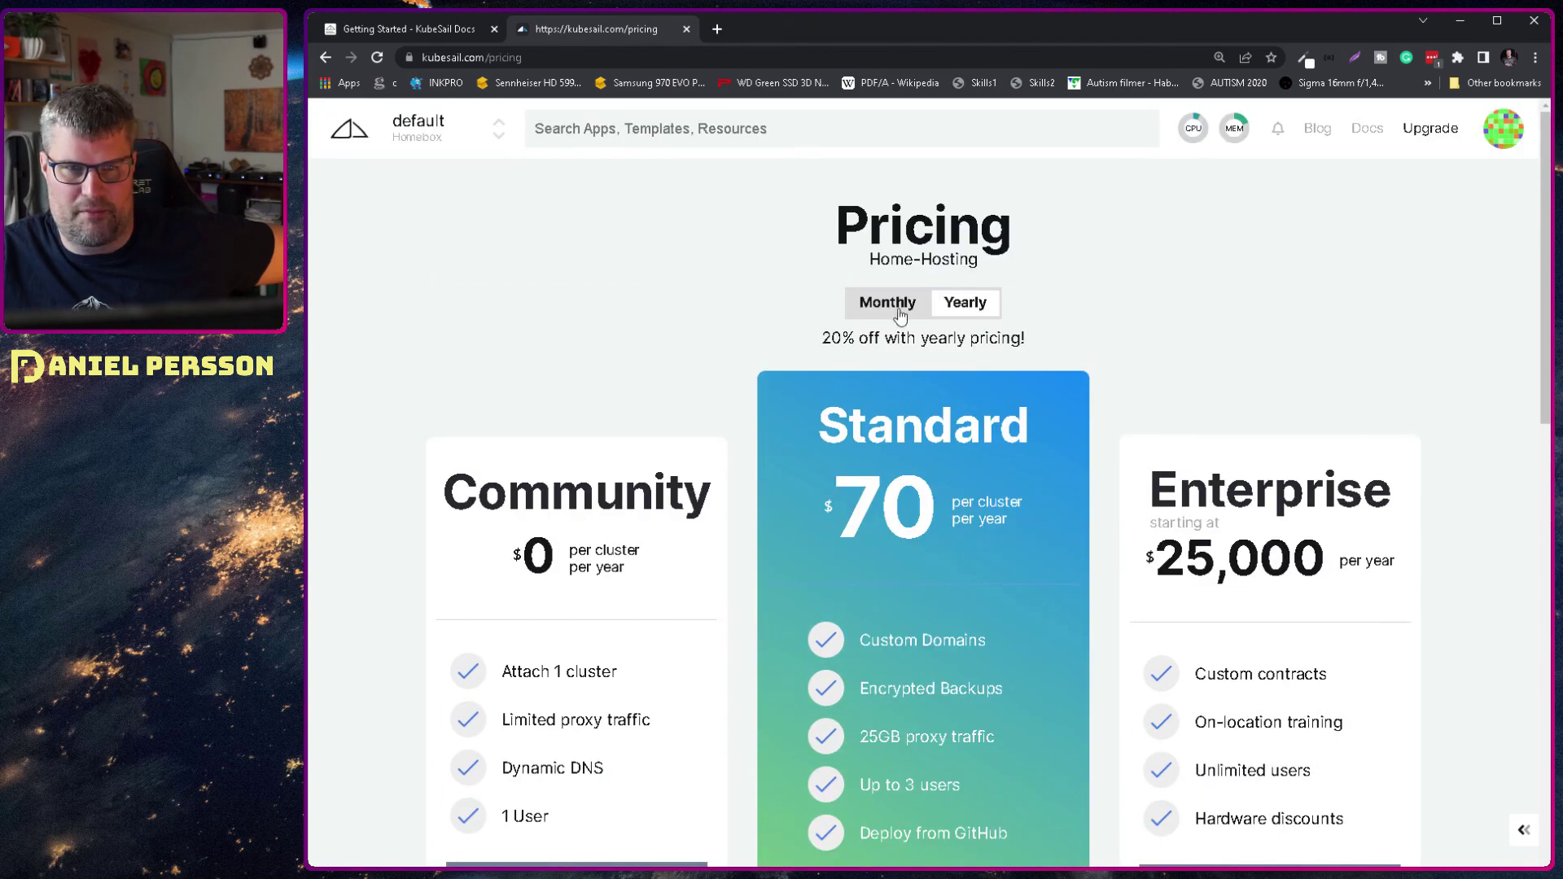
pyautogui.click(895, 309)
pyautogui.click(962, 313)
pyautogui.scroll(-3, 1144, 538)
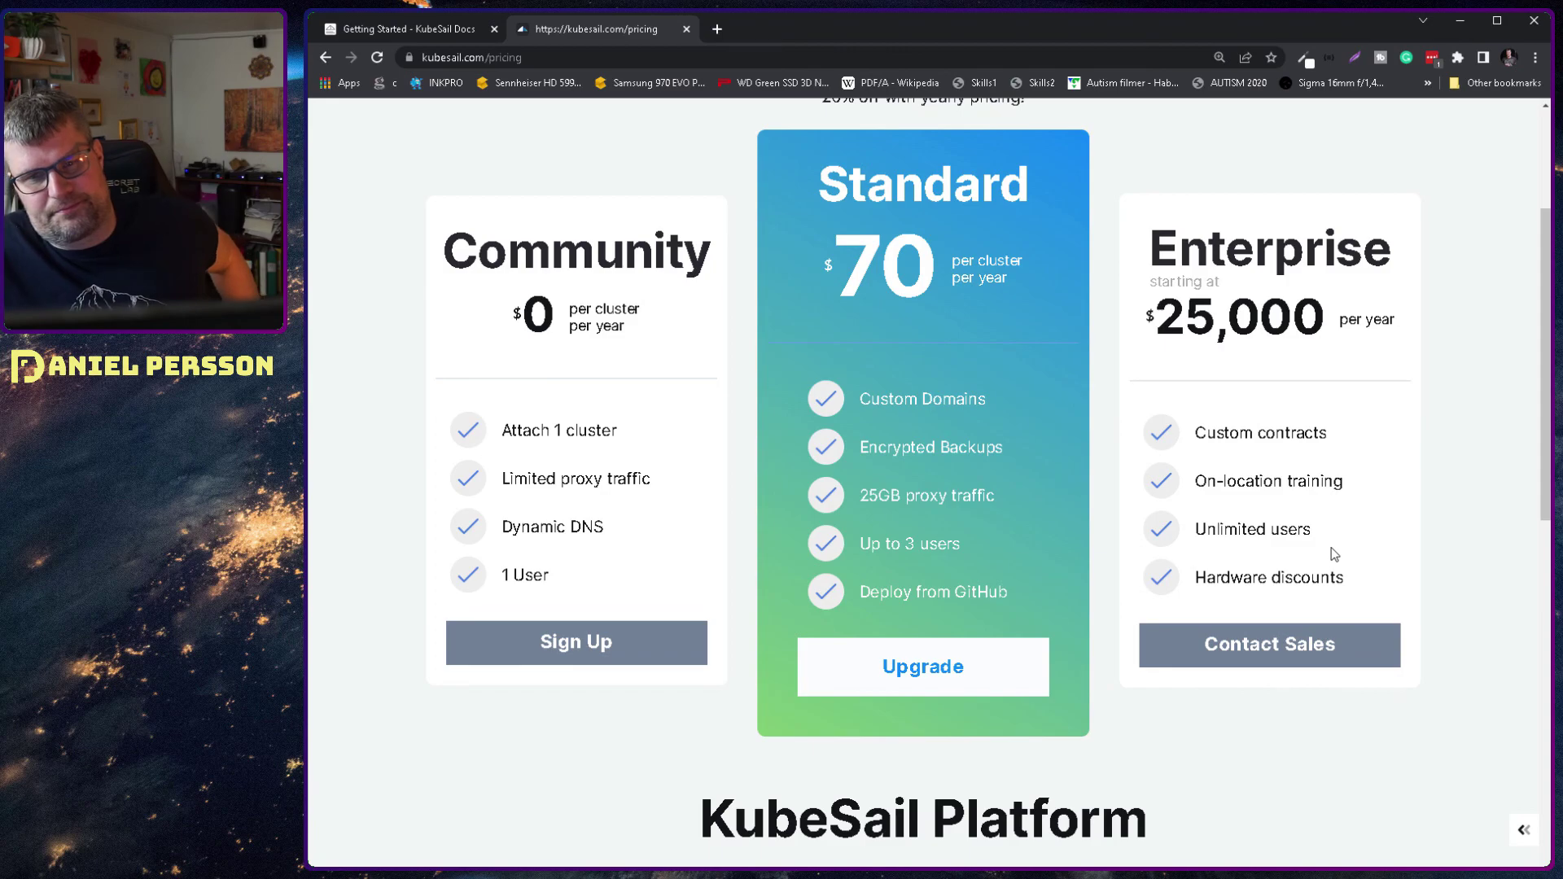
pyautogui.scroll(-9, 1268, 452)
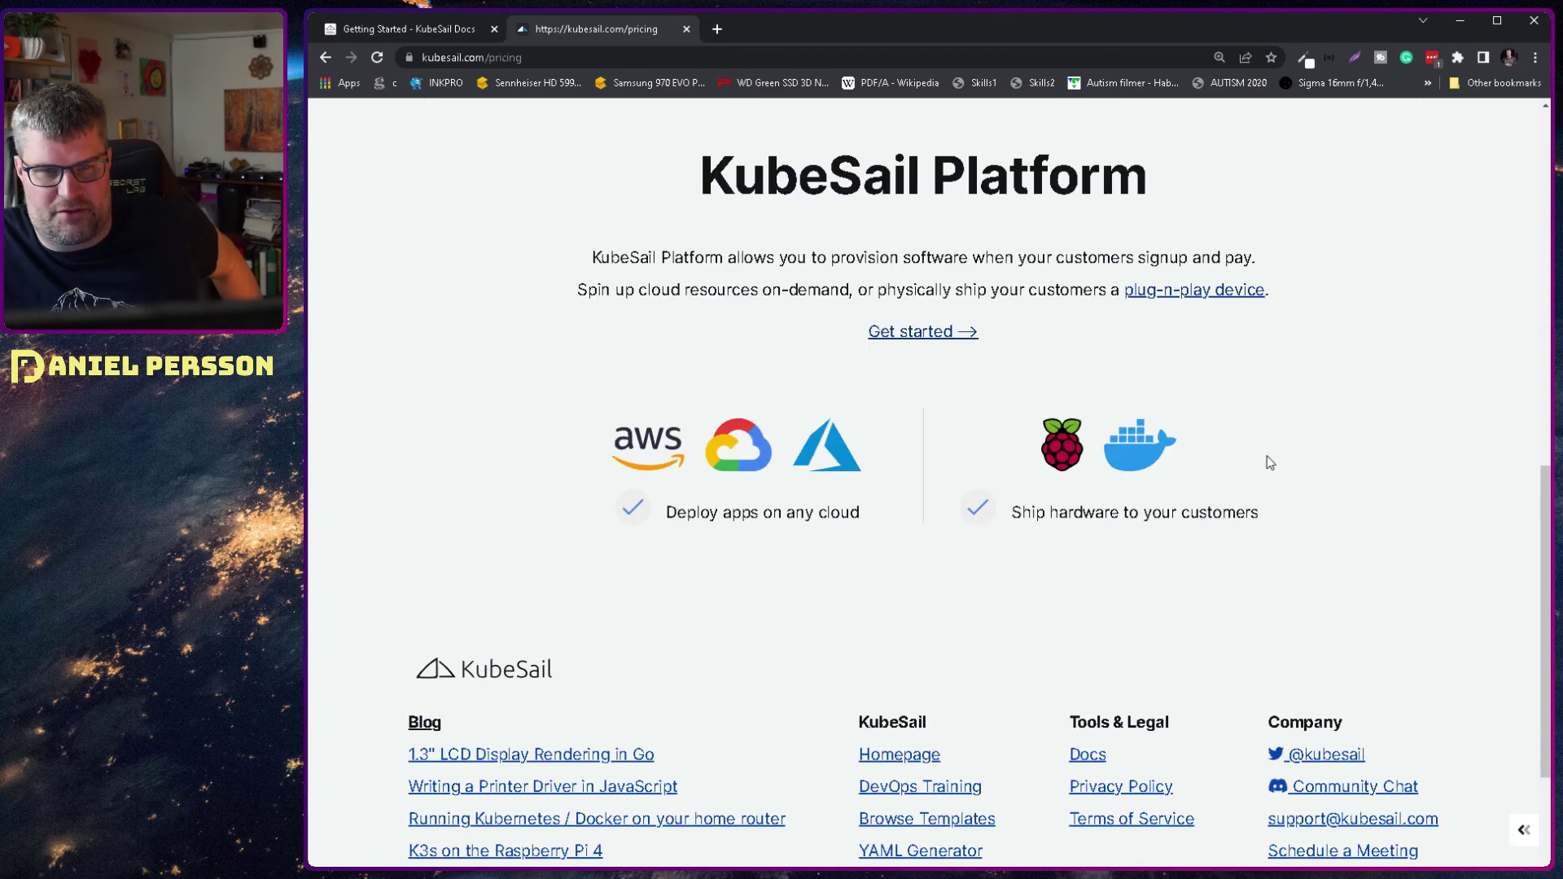
pyautogui.scroll(12, 1264, 443)
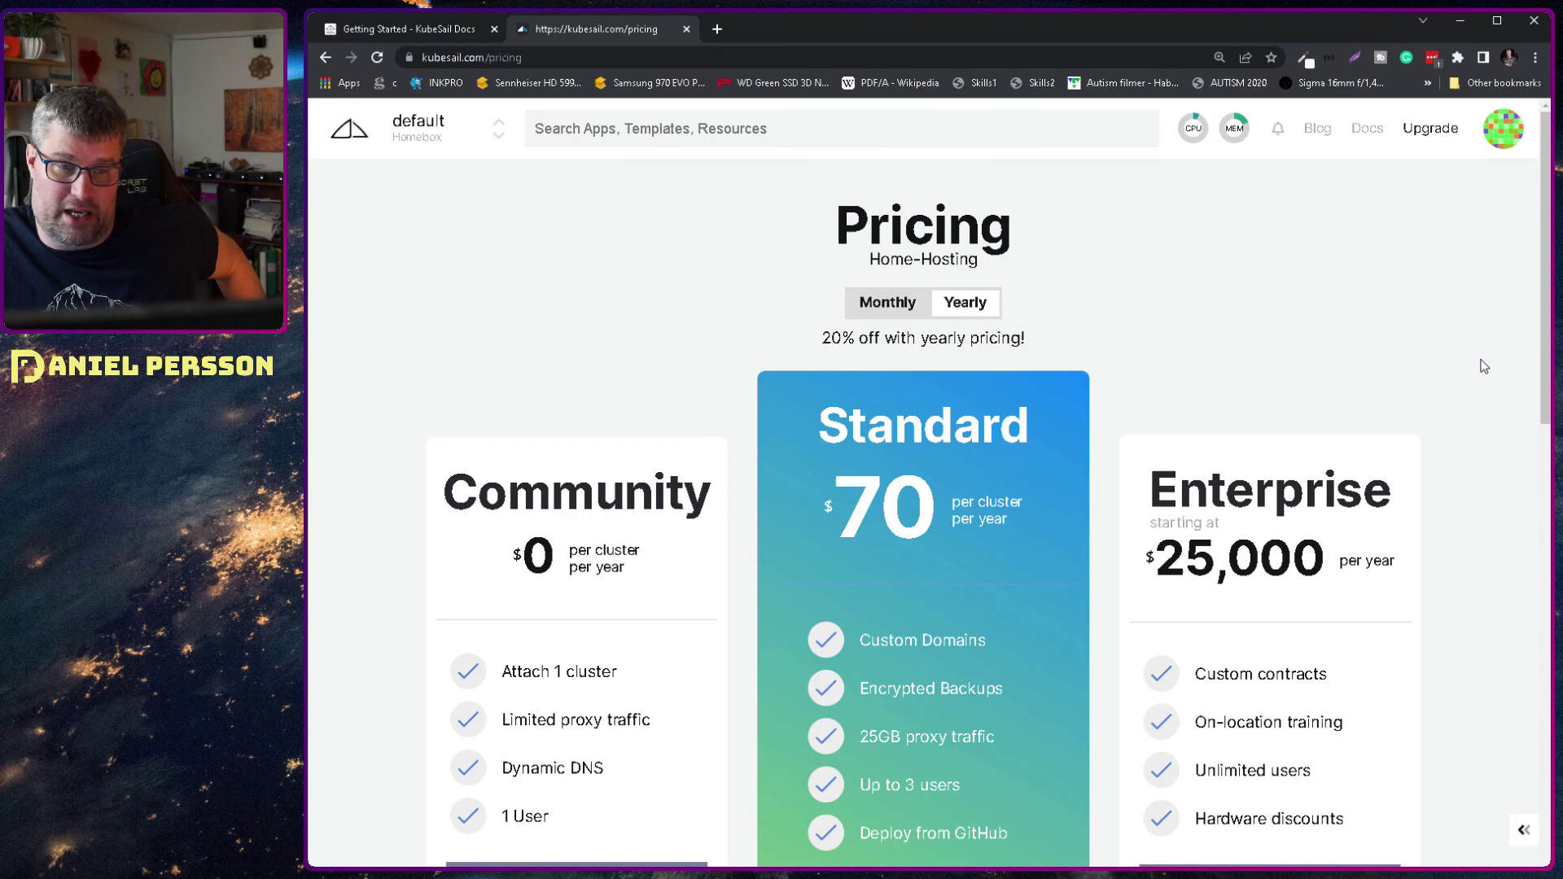
pyautogui.rightClick(1292, 229)
pyautogui.click(1093, 256)
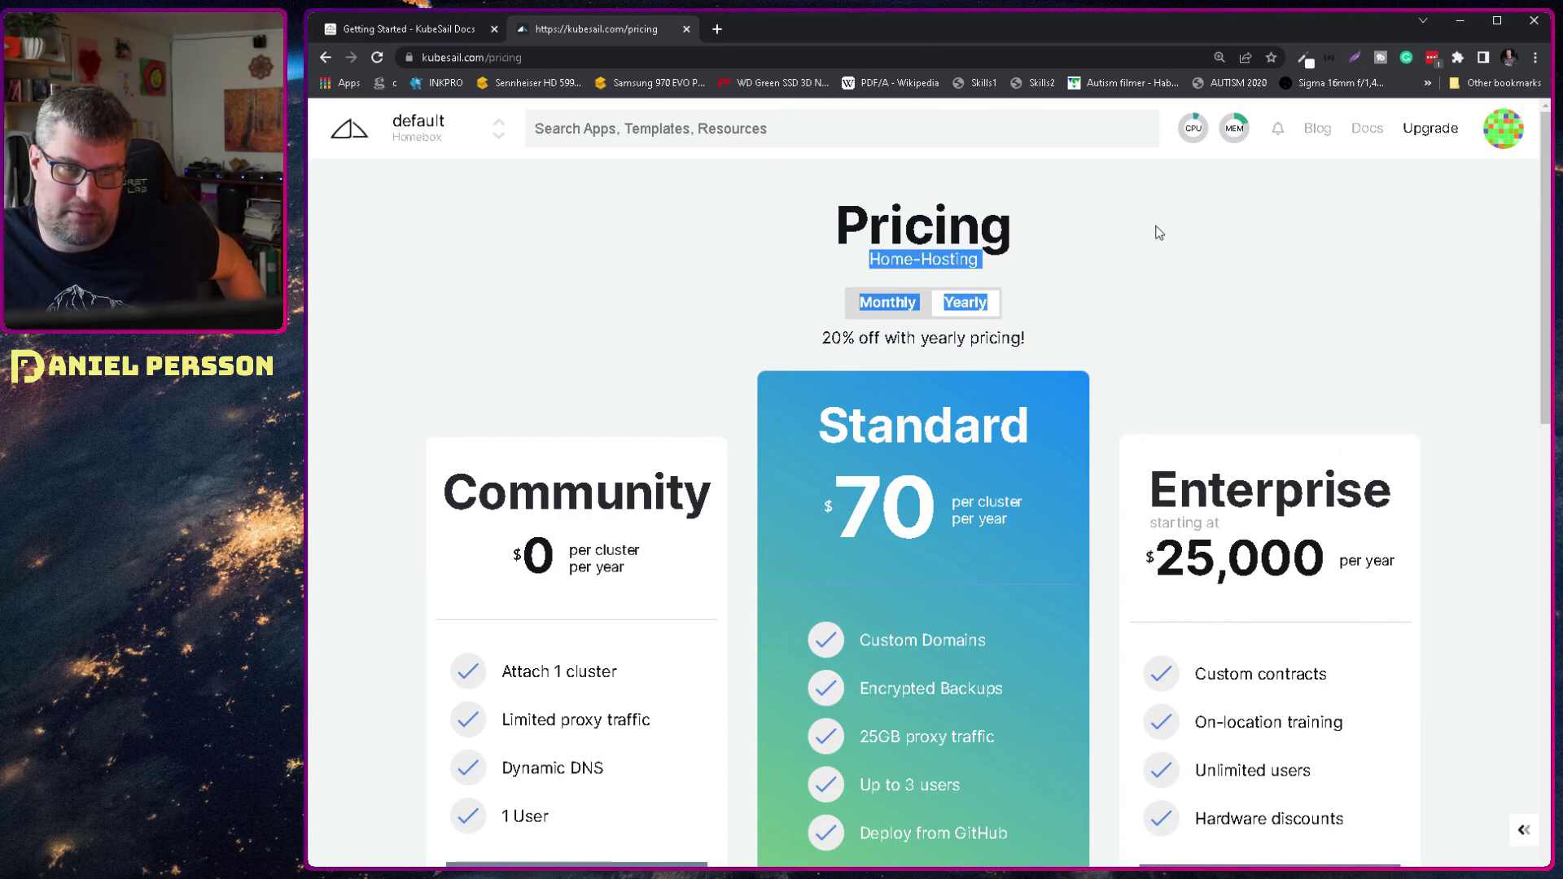
pyautogui.rightClick(1172, 225)
pyautogui.click(1225, 238)
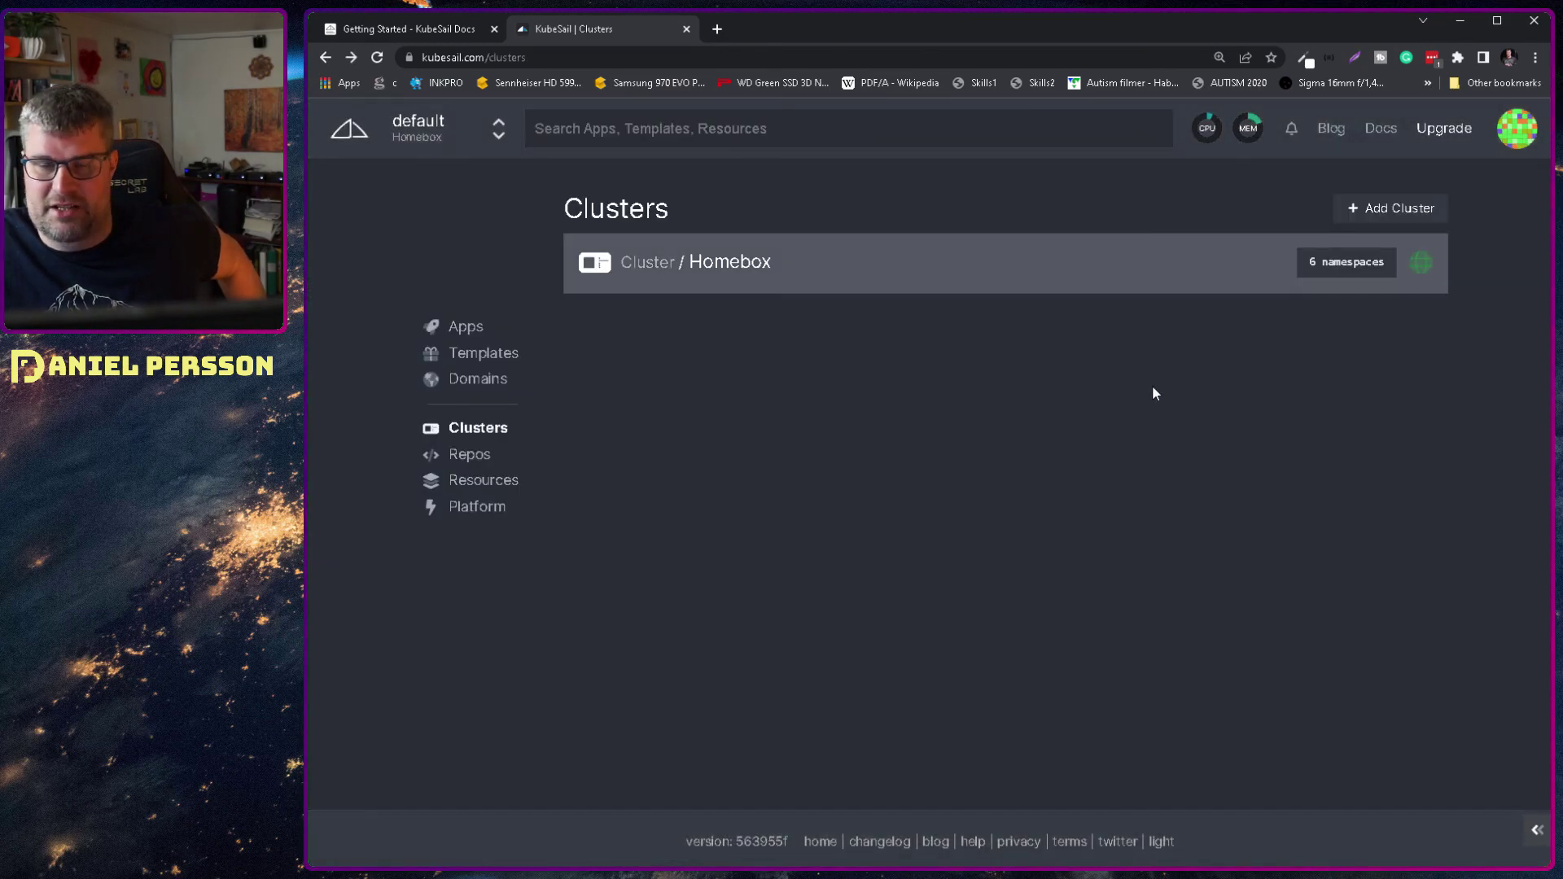